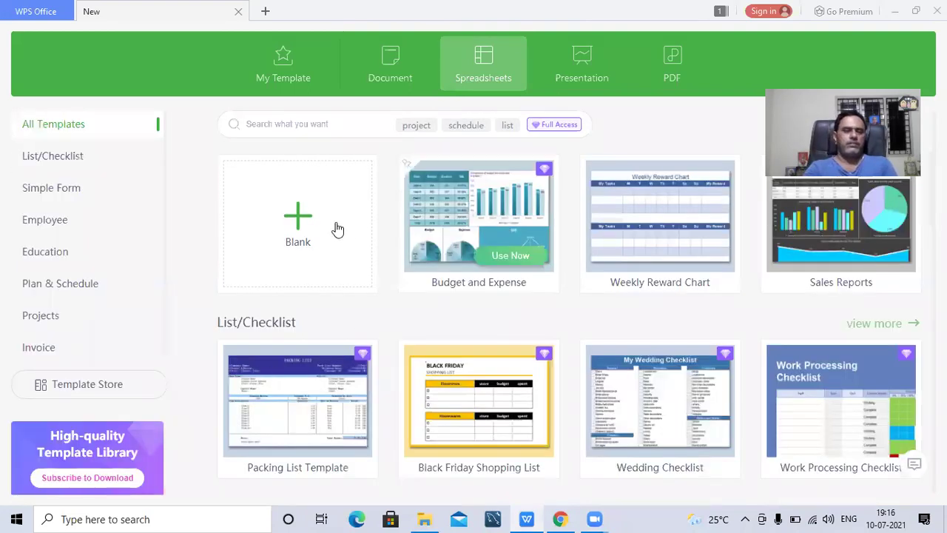
- Create a new blank spreadsheet and move between a few cells in the empty grid
{"action": "left_click", "coordinate": [307, 223]}
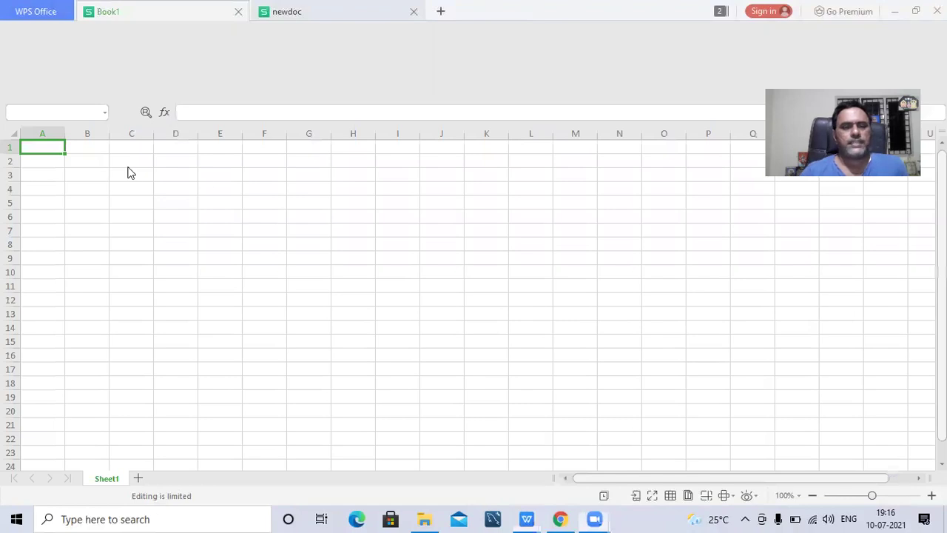
{"action": "left_click", "coordinate": [157, 202]}
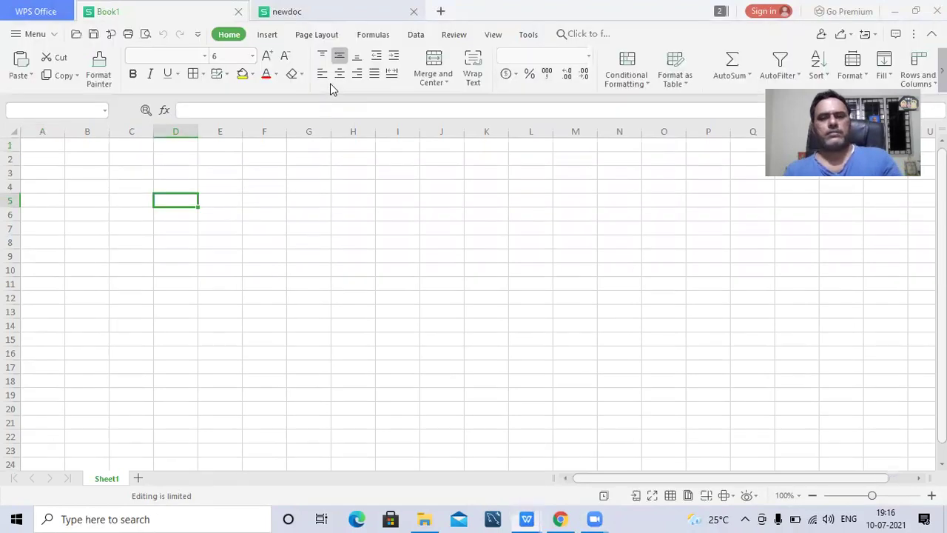
{"action": "key", "text": "Left"}
{"action": "key", "text": "Down"}
{"action": "key", "text": "Down"}
{"action": "key", "text": "Down"}
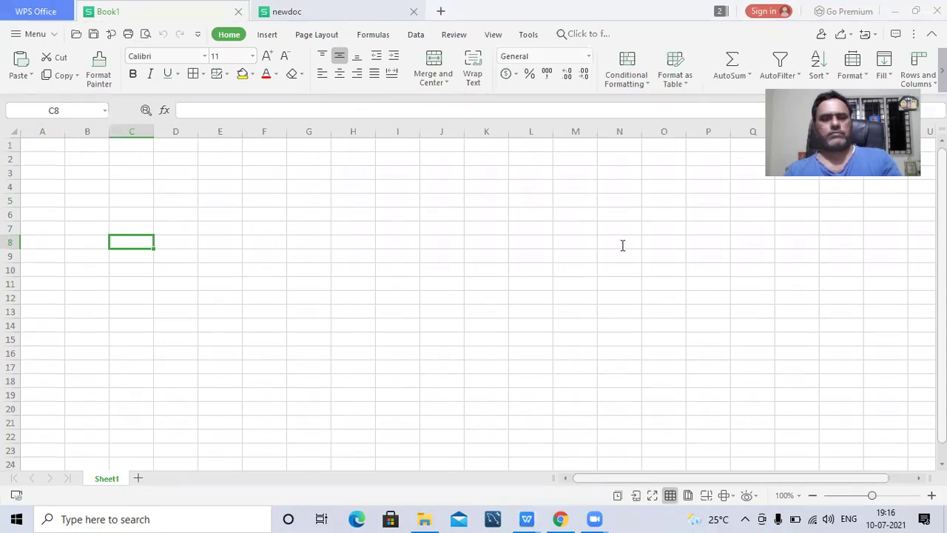
{"action": "left_click", "coordinate": [224, 188]}
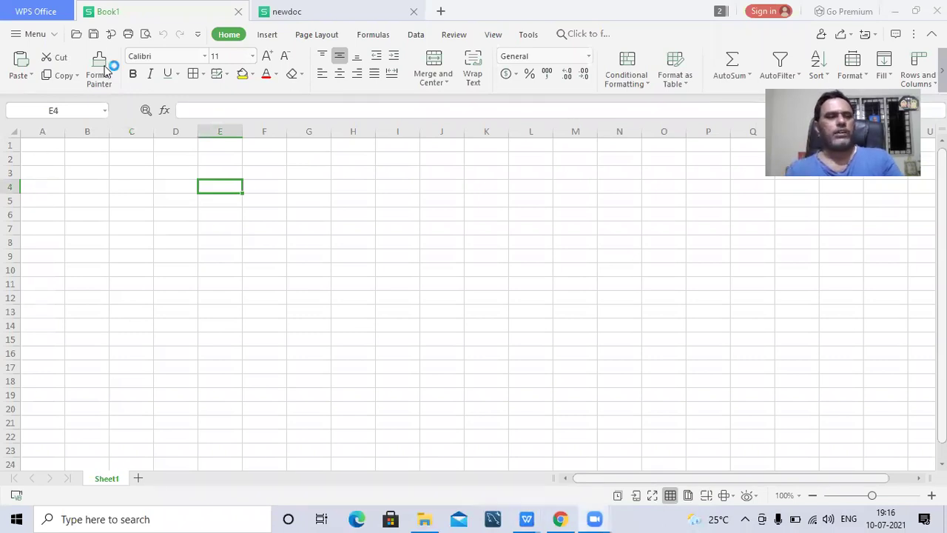
{"action": "left_click", "coordinate": [52, 37]}
{"action": "mouse_move", "coordinate": [52, 57]}
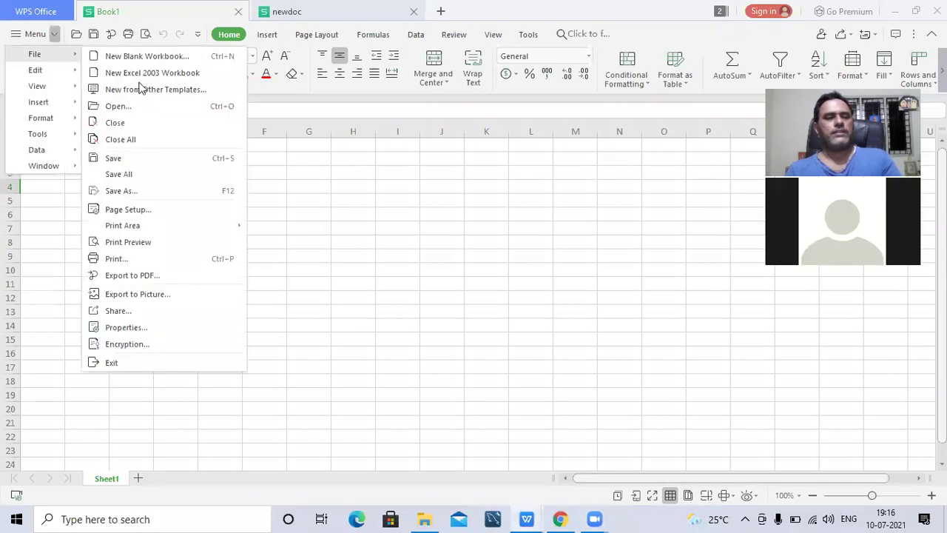
{"action": "left_click", "coordinate": [135, 158]}
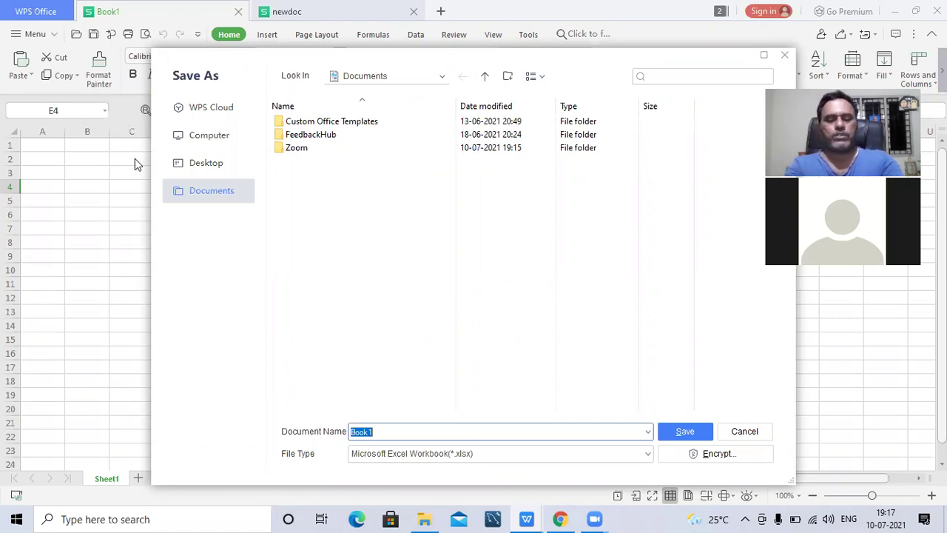
{"action": "type", "text": "demo"}
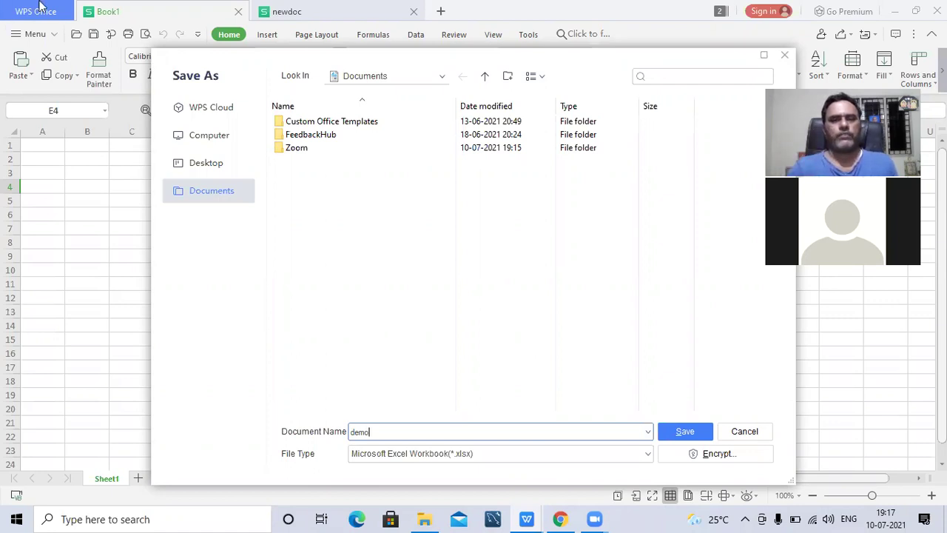
{"action": "left_click", "coordinate": [520, 80]}
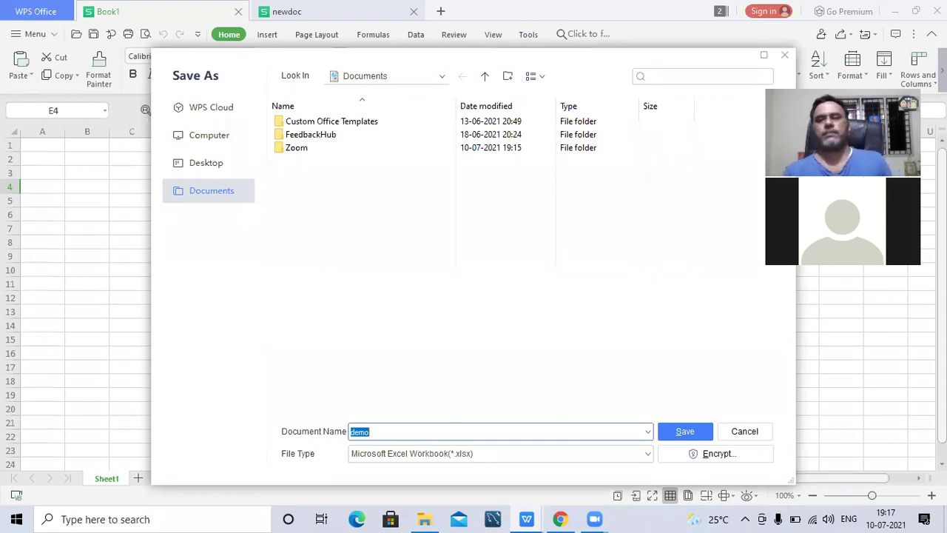
{"action": "key", "text": "Escape"}
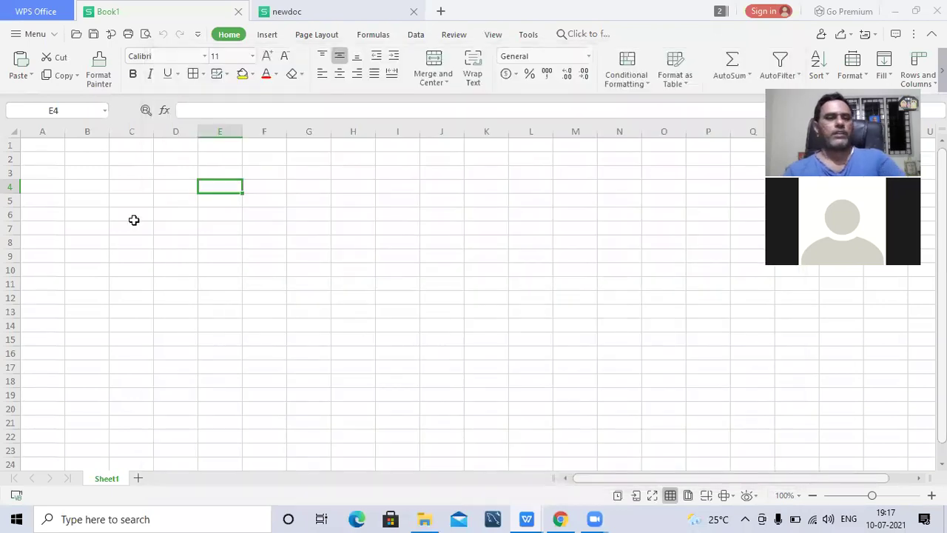
- Enter a in cell C6, b in cell C8 and c in cell C12
{"action": "left_click", "coordinate": [133, 217]}
{"action": "type", "text": "a"}
{"action": "key", "text": "Return"}
{"action": "key", "text": "Return"}
{"action": "type", "text": "b"}
{"action": "key", "text": "Return"}
{"action": "key", "text": "Return"}
{"action": "key", "text": "Return"}
{"action": "key", "text": "Return"}
{"action": "type", "text": "c"}
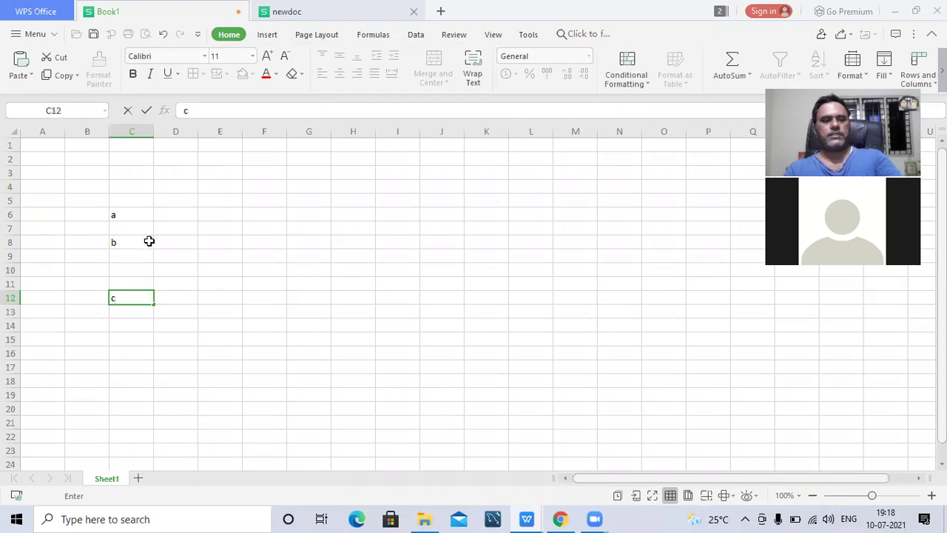
{"action": "left_click", "coordinate": [249, 225]}
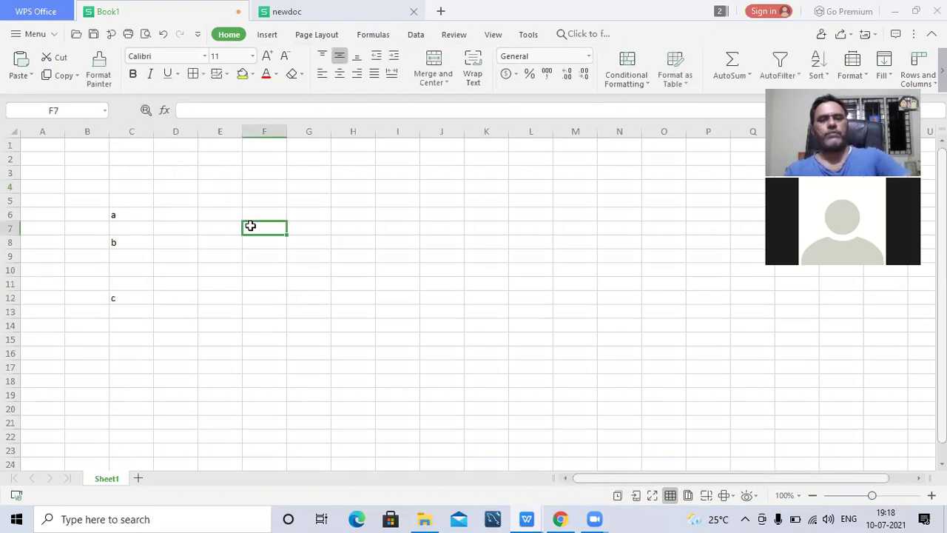
- Find the entry b in the sheet and close the search
{"action": "key", "text": "ctrl+f"}
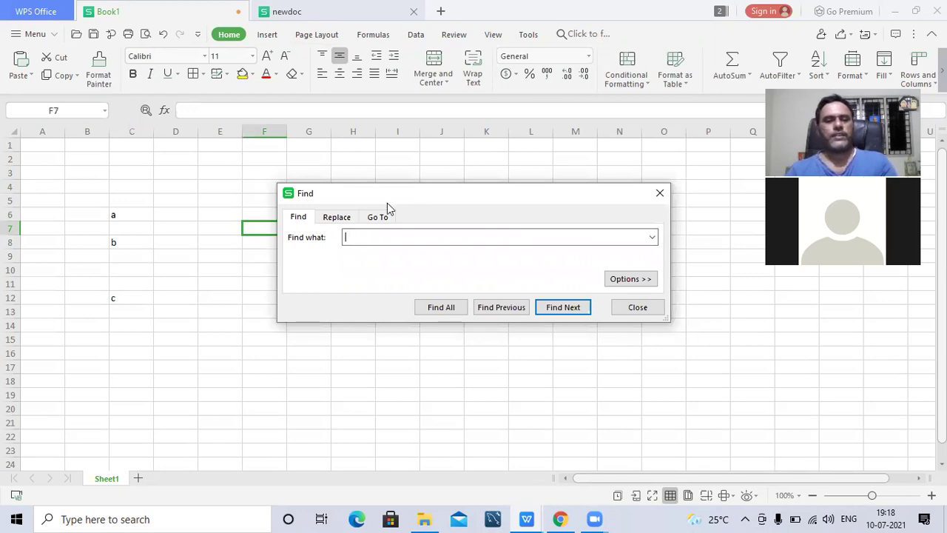
{"action": "left_click_drag", "start_coordinate": [387, 202], "coordinate": [353, 208]}
{"action": "type", "text": "b"}
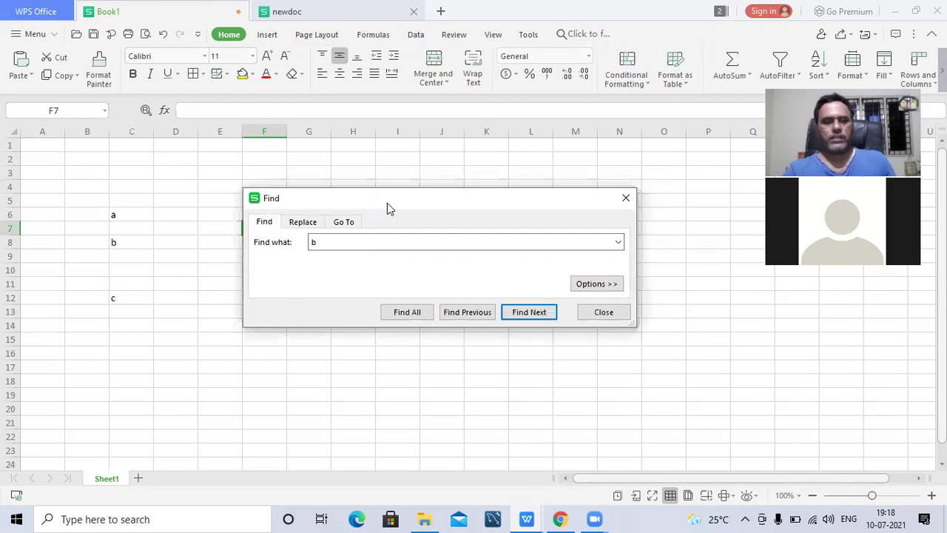
{"action": "key", "text": "Return"}
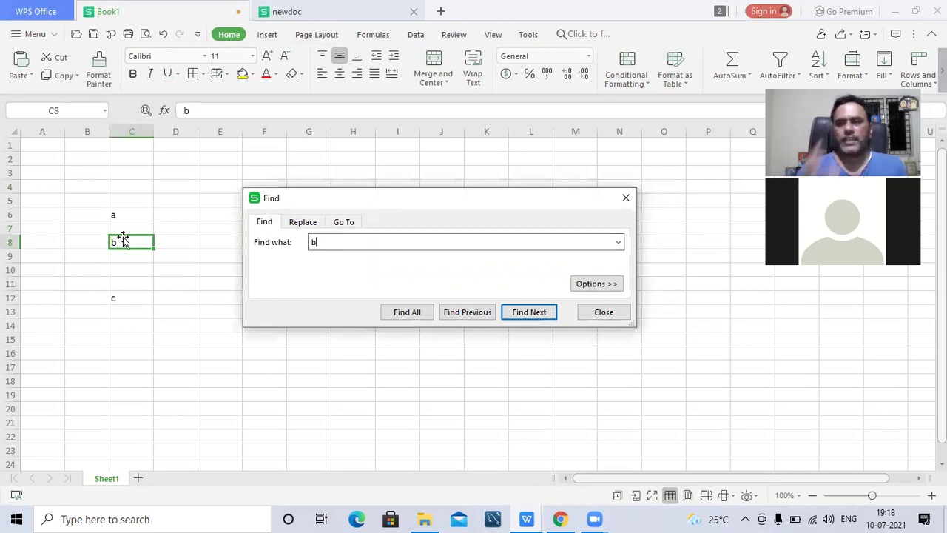
{"action": "left_click", "coordinate": [627, 198]}
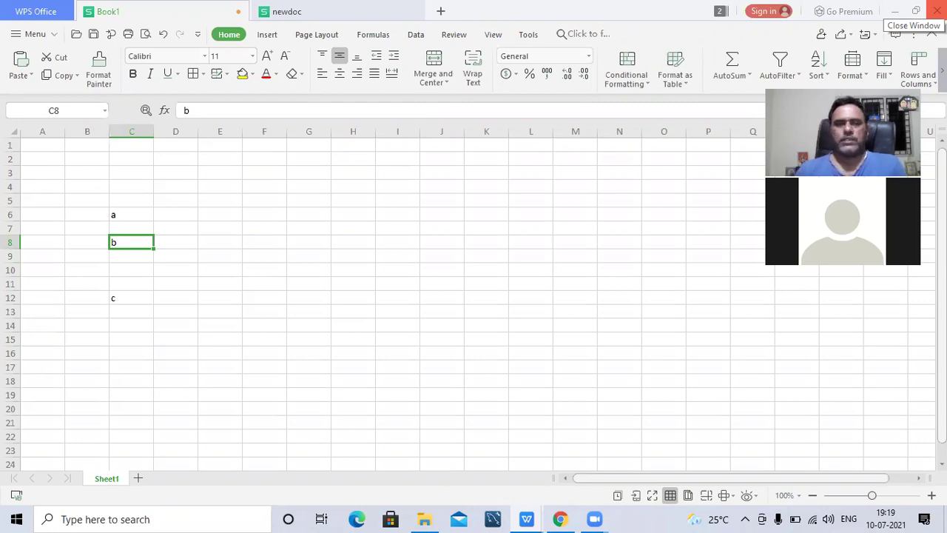
- Review the available page layout, insert, data and home commands of the spreadsheet
{"action": "left_click", "coordinate": [257, 39]}
{"action": "scroll", "coordinate": [257, 39], "scroll_direction": "down", "scroll_amount": 1}
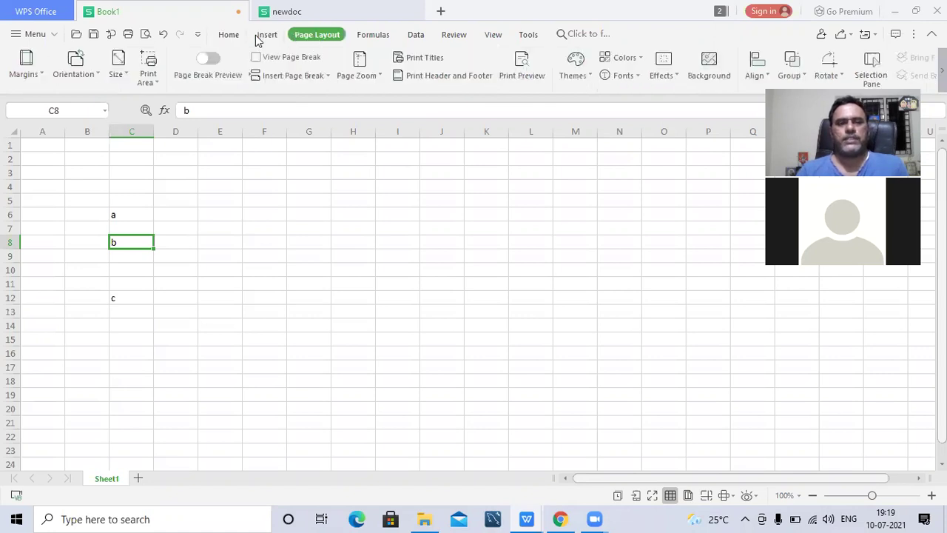
{"action": "left_click", "coordinate": [237, 38]}
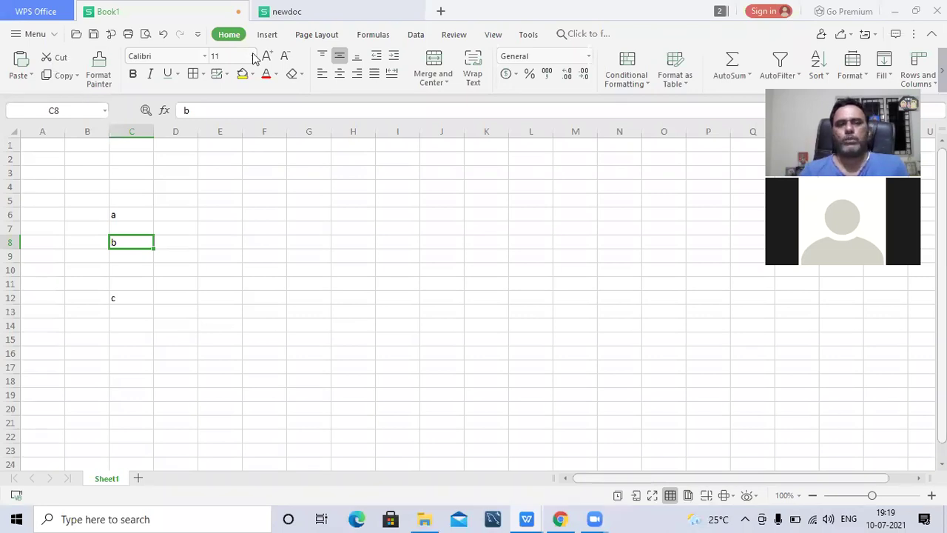
{"action": "left_click", "coordinate": [267, 34]}
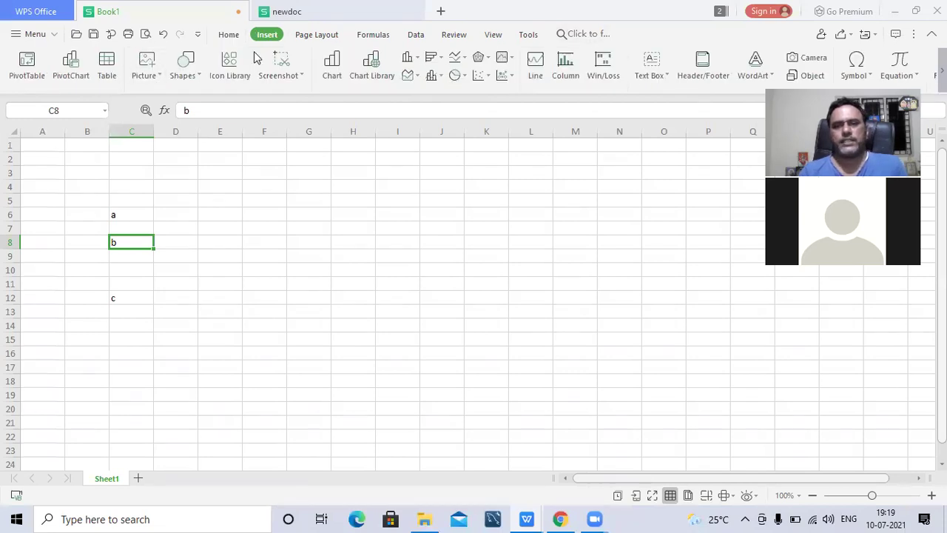
{"action": "key", "text": "Left"}
{"action": "key", "text": "Return"}
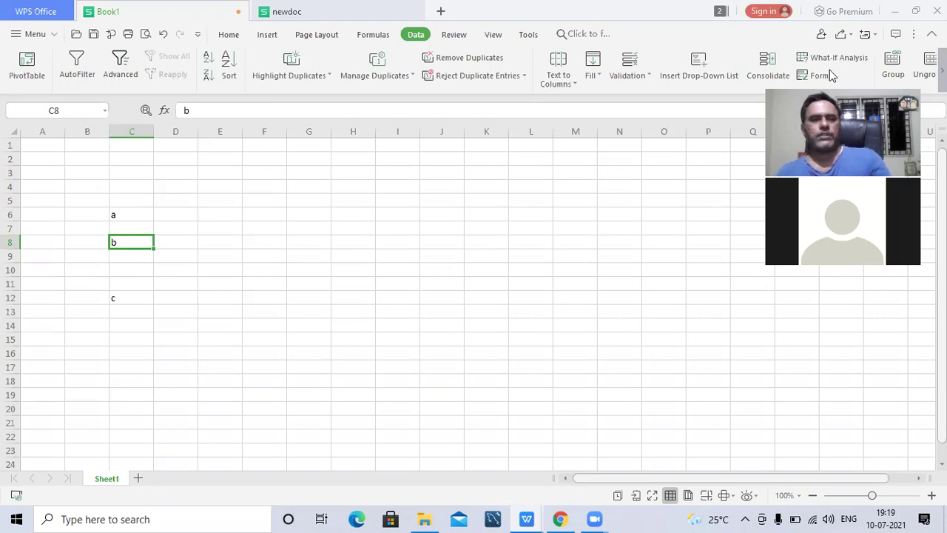
{"action": "left_click", "coordinate": [229, 35]}
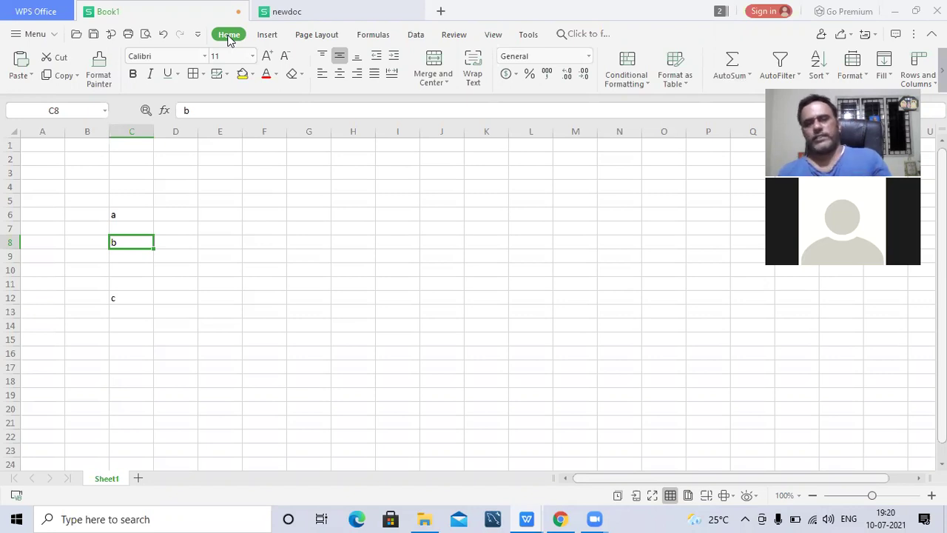
{"action": "key", "text": "alt+n"}
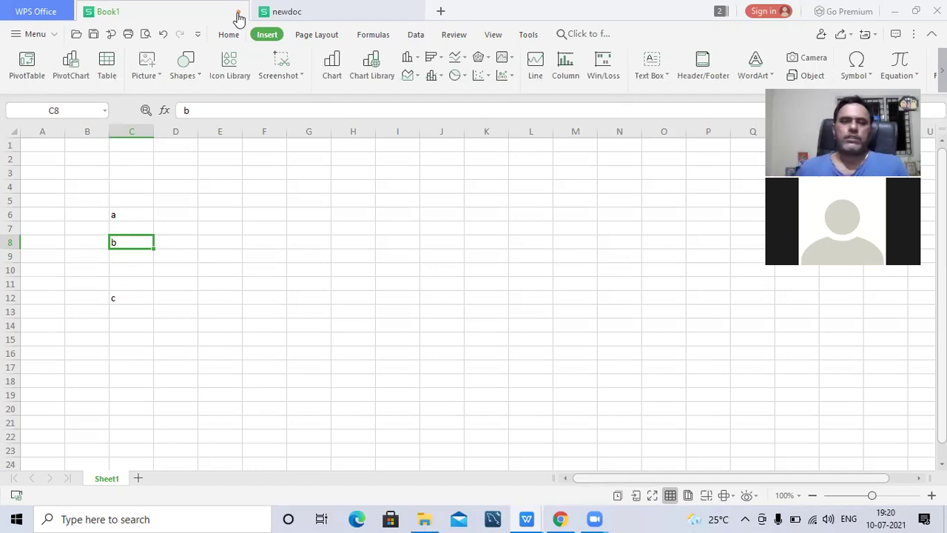
{"action": "left_click", "coordinate": [237, 37]}
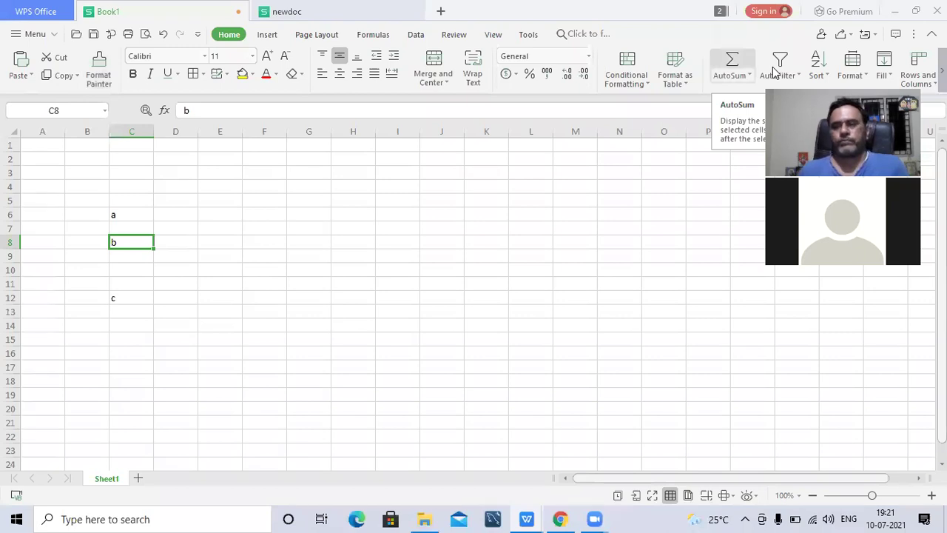
- Enter the numbers 1, 3, 3, 3, 4 and 4 down cells I4 to I9
{"action": "left_click", "coordinate": [413, 186]}
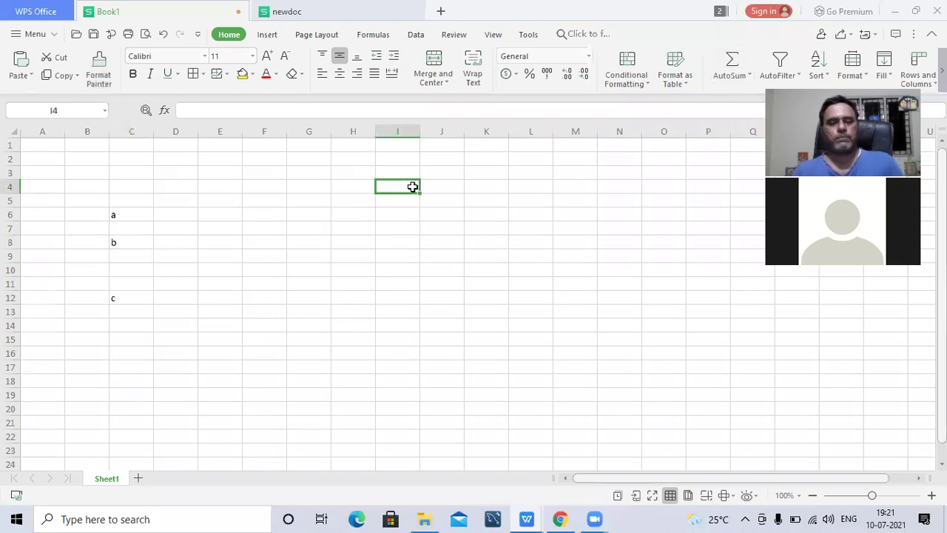
{"action": "type", "text": "3"}
{"action": "key", "text": "Return"}
{"action": "type", "text": "3 3 3 4 4"}
- Select the numbers in I4:I9 to check their summary values
{"action": "key", "text": "Up"}
{"action": "key", "text": "Up"}
{"action": "key", "text": "Up"}
{"action": "key", "text": "Up"}
{"action": "key", "text": "Up"}
{"action": "key", "text": "Up"}
{"action": "key", "text": "Up"}
{"action": "key", "text": "Up"}
{"action": "key", "text": "Down"}
{"action": "key", "text": "Down"}
{"action": "key", "text": "shift+Down"}
{"action": "key", "text": "shift+Down"}
{"action": "key", "text": "shift+Down"}
{"action": "key", "text": "shift+Down"}
{"action": "key", "text": "shift+Down"}
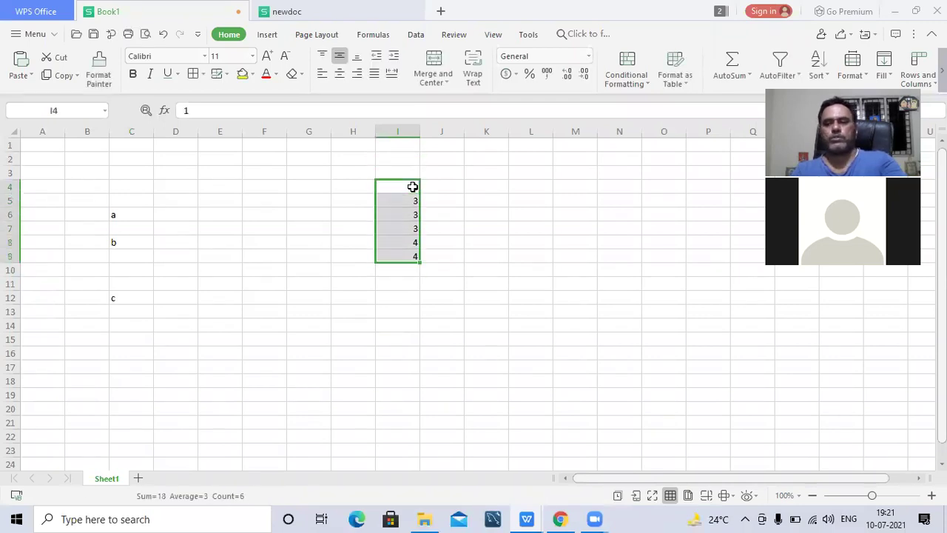
- Total I4:I9 in cell I10 with AutoSum and inspect the resulting formula
{"action": "key", "text": "Down"}
{"action": "key", "text": "Down"}
{"action": "key", "text": "Down"}
{"action": "key", "text": "Down"}
{"action": "key", "text": "Down"}
{"action": "key", "text": "Down"}
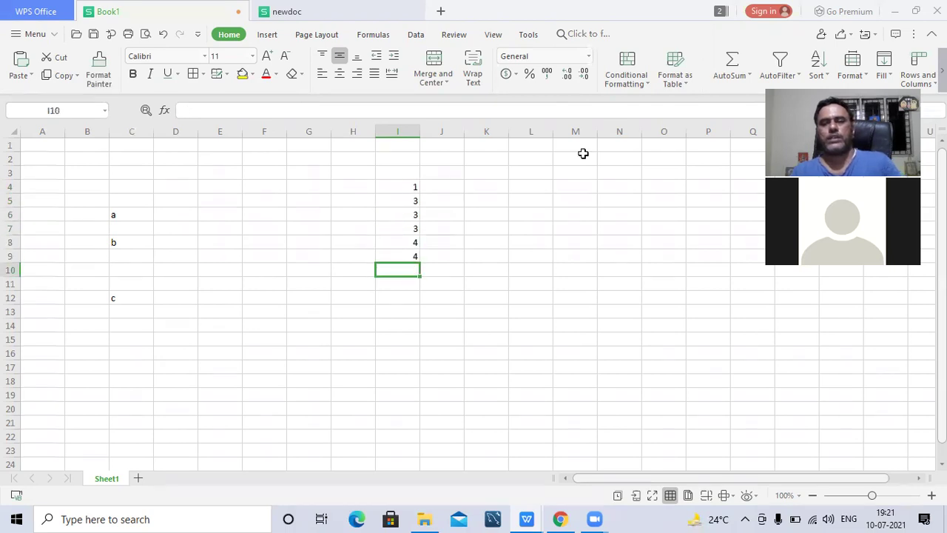
{"action": "left_click", "coordinate": [731, 74]}
{"action": "key", "text": "Return"}
{"action": "key", "text": "Up"}
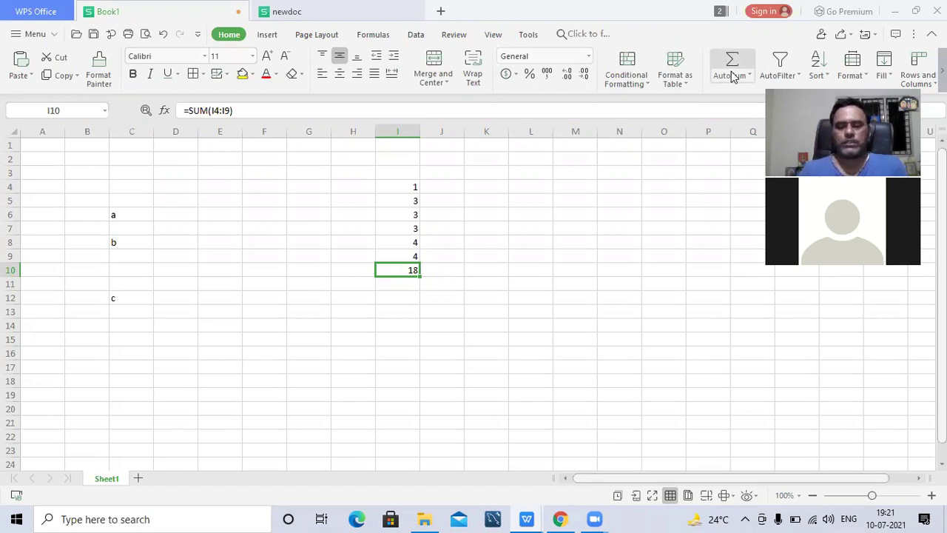
{"action": "left_click", "coordinate": [263, 109]}
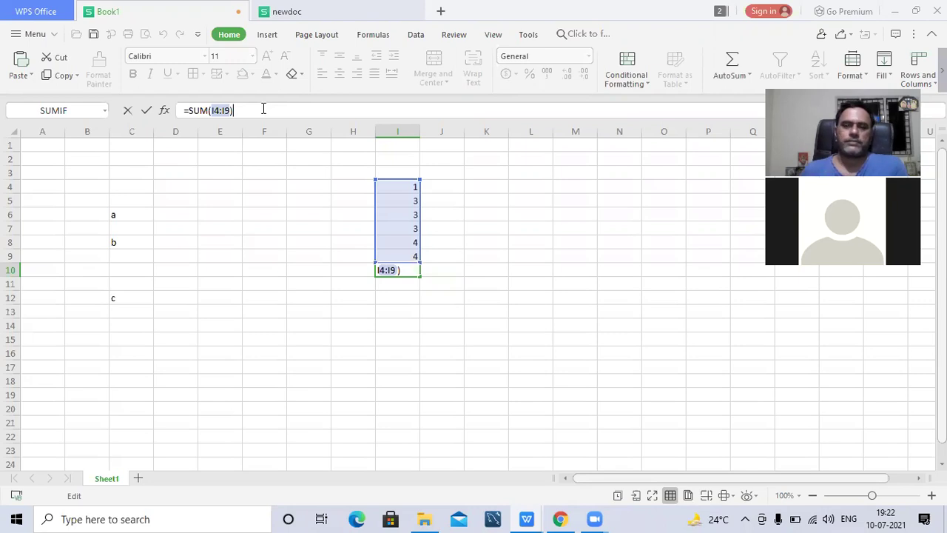
{"action": "key", "text": "Return"}
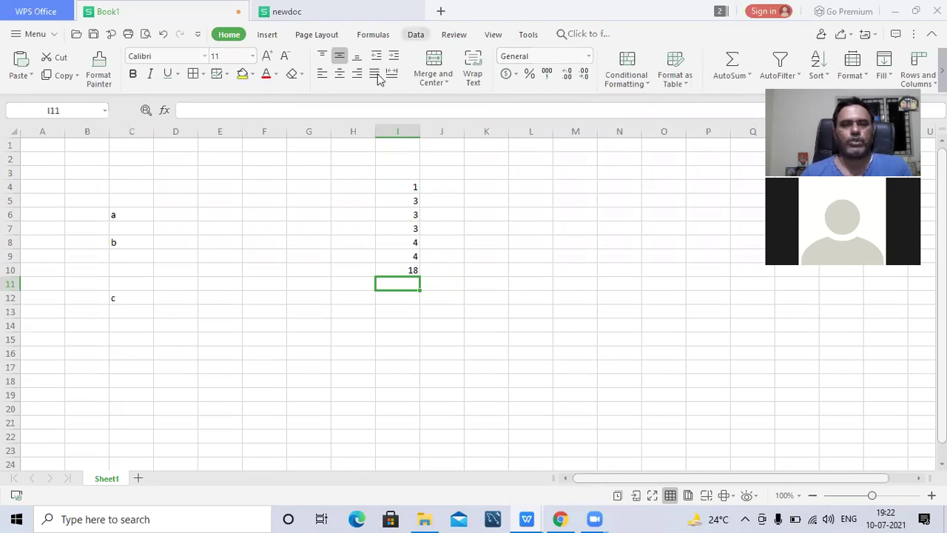
{"action": "scroll", "coordinate": [377, 79], "scroll_direction": "down", "scroll_amount": 4}
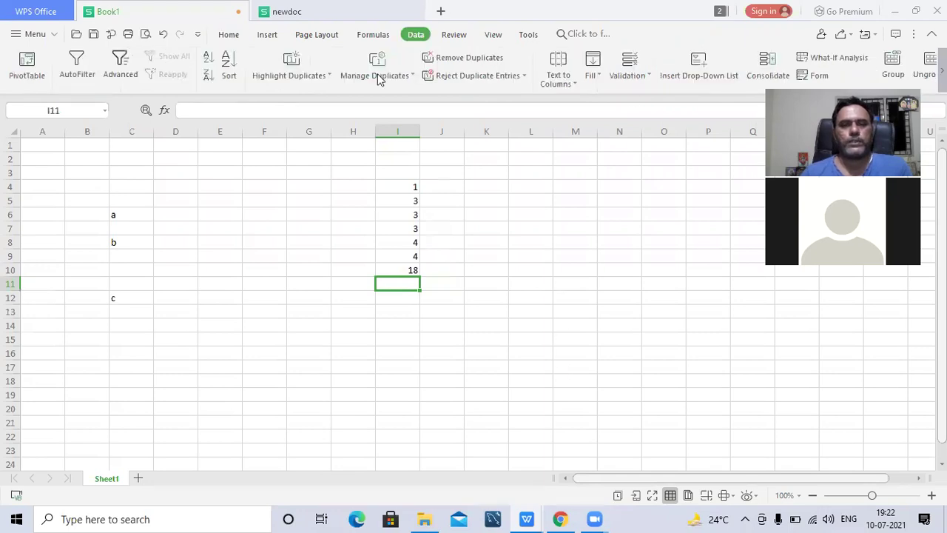
{"action": "left_click", "coordinate": [237, 37]}
{"action": "scroll", "coordinate": [239, 38], "scroll_direction": "down", "scroll_amount": 1}
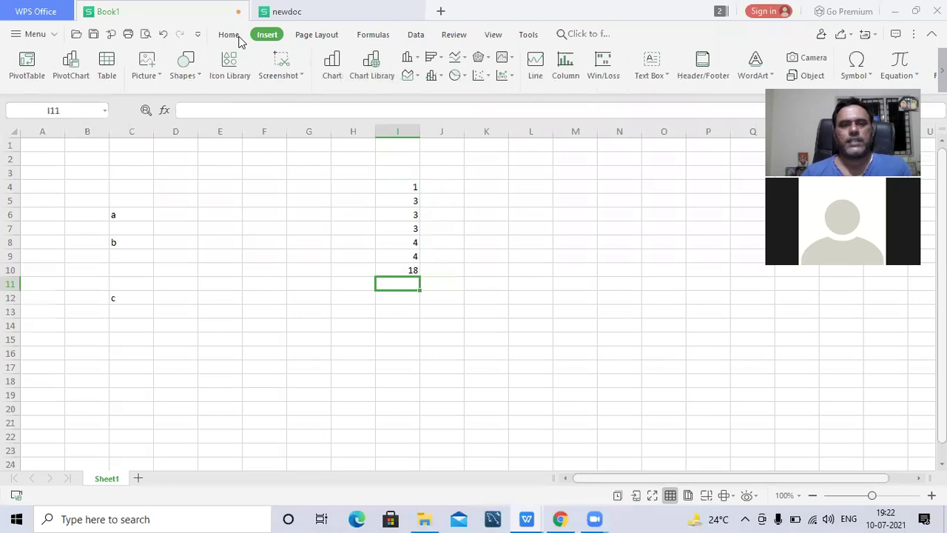
{"action": "scroll", "coordinate": [239, 38], "scroll_direction": "down", "scroll_amount": 3}
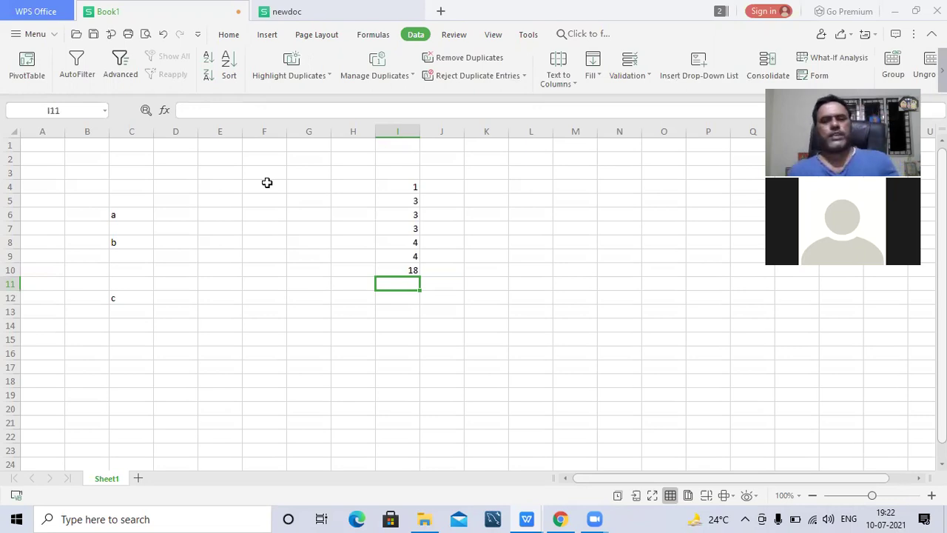
{"action": "left_click", "coordinate": [409, 189]}
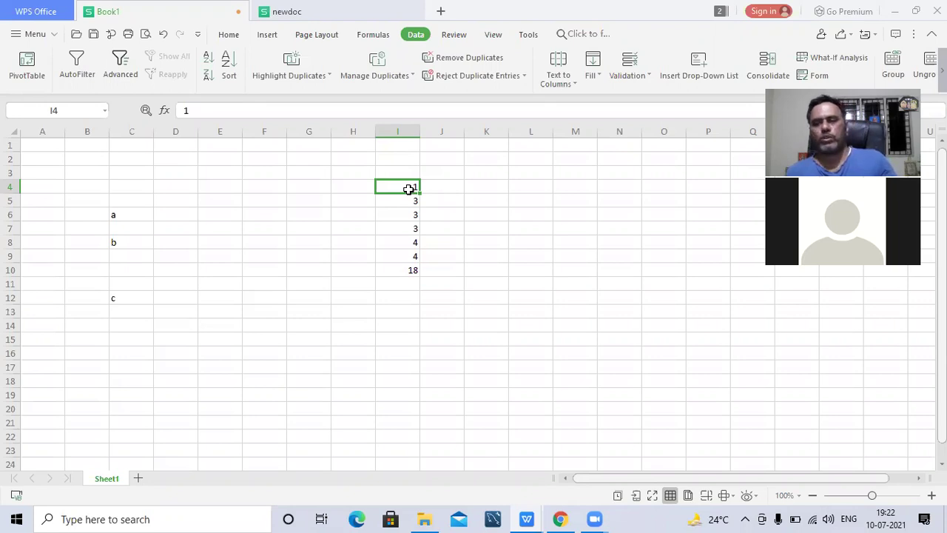
{"action": "key", "text": "Right"}
{"action": "key", "text": "Down"}
{"action": "key", "text": "Down"}
{"action": "key", "text": "Left"}
{"action": "key", "text": "Up"}
{"action": "key", "text": "Up"}
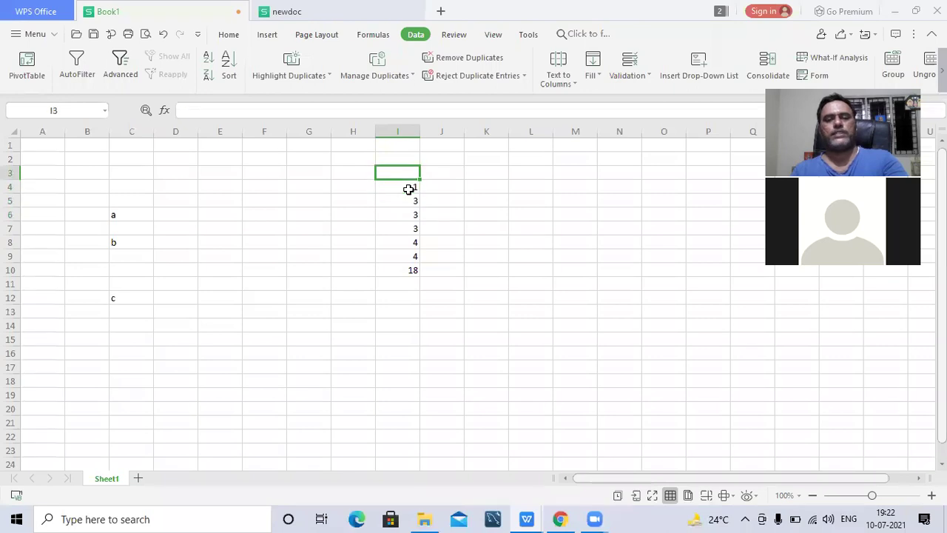
{"action": "key", "text": "shift+Down"}
{"action": "key", "text": "Down"}
{"action": "key", "text": "Down"}
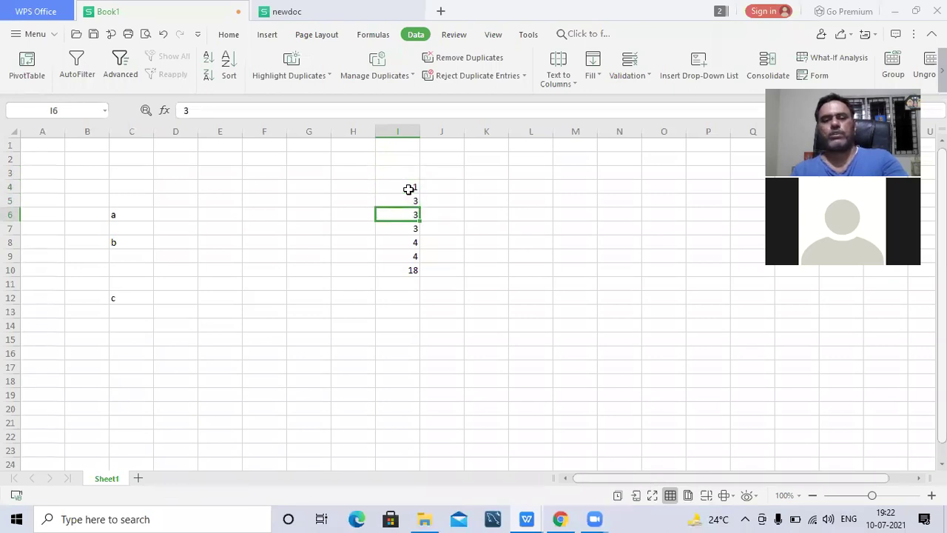
{"action": "key", "text": "Up"}
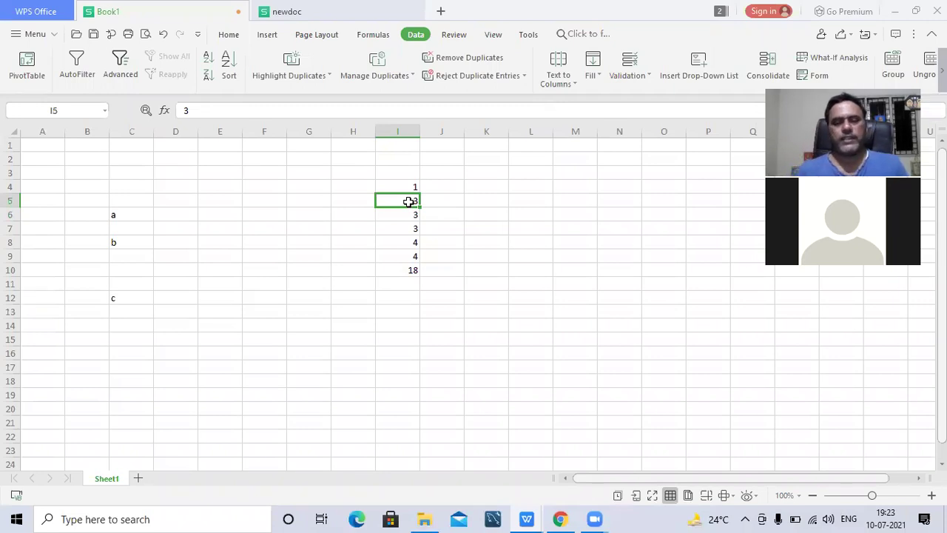
- Insert a blank cell at I5 that shifts the numbers down, and undo the insertion
{"action": "right_click", "coordinate": [408, 201]}
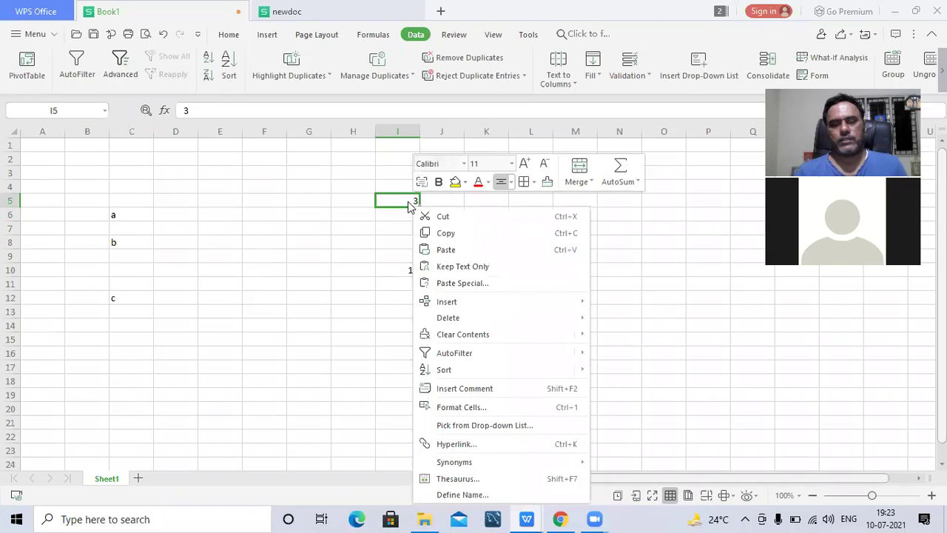
{"action": "mouse_move", "coordinate": [494, 309]}
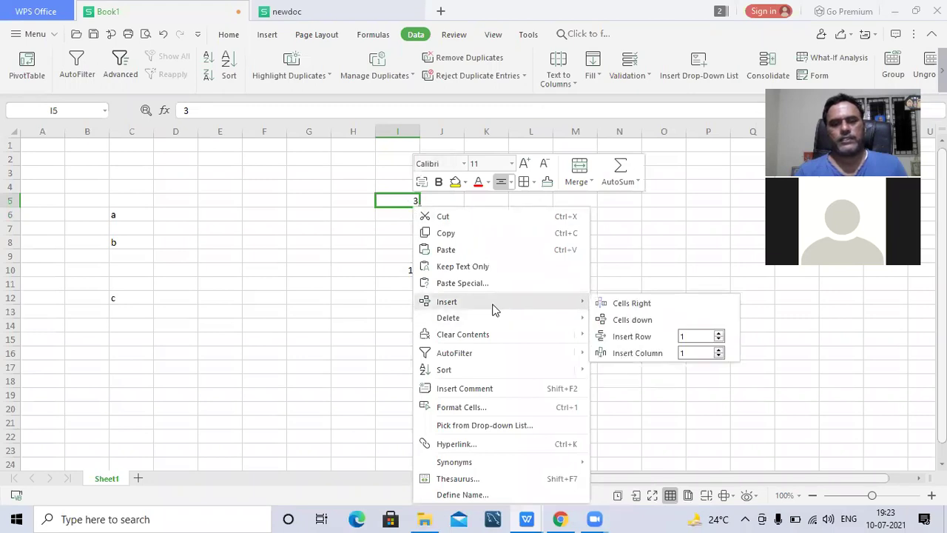
{"action": "left_click", "coordinate": [646, 319]}
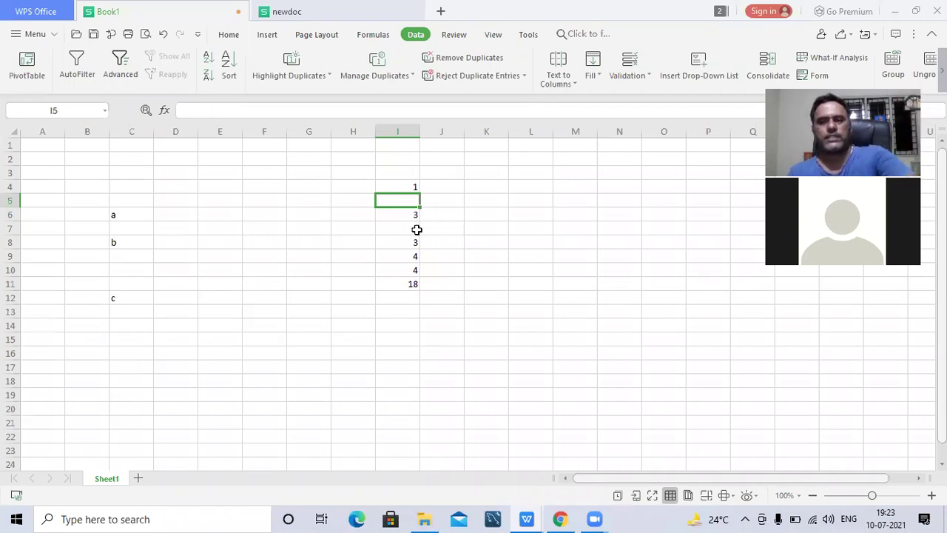
{"action": "key", "text": "ctrl+z"}
- Insert a blank cell at I5 that shifts the existing value right, and undo the insertion
{"action": "right_click", "coordinate": [415, 201]}
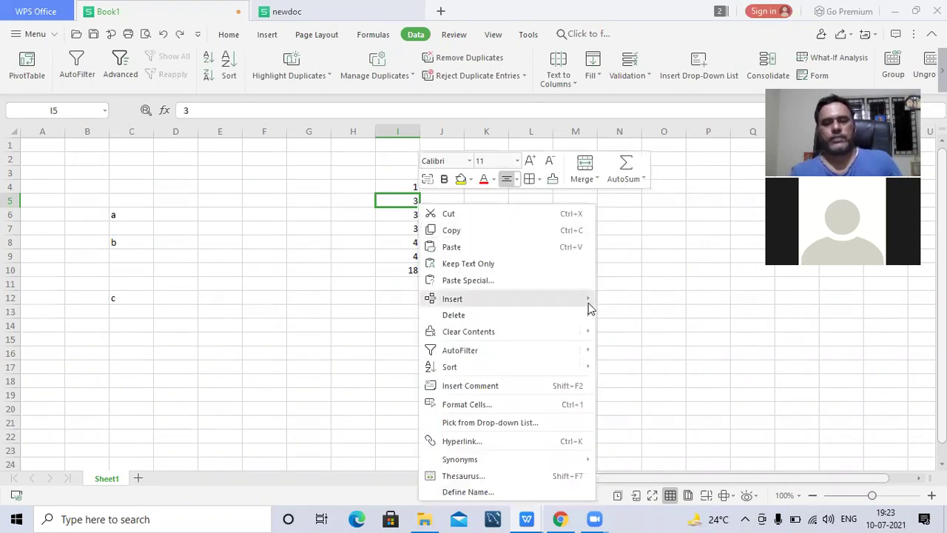
{"action": "mouse_move", "coordinate": [588, 302]}
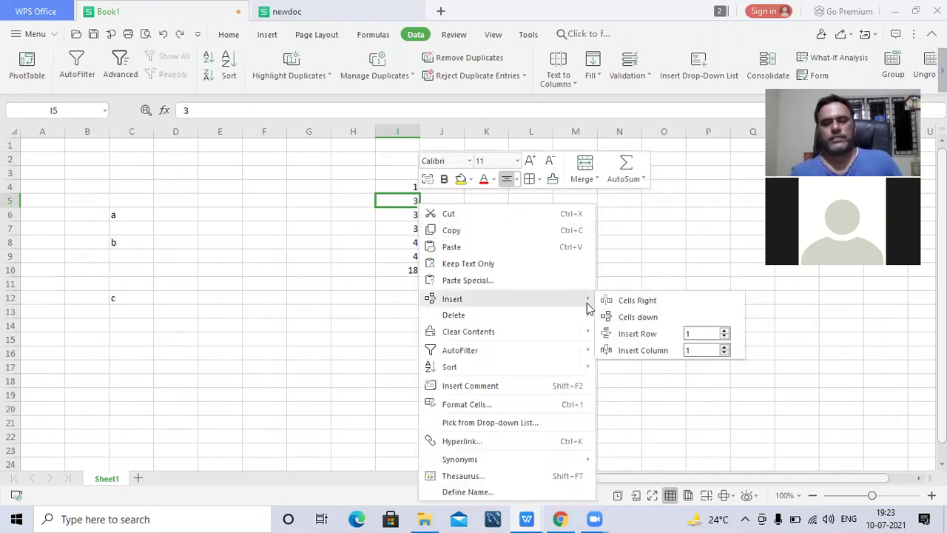
{"action": "left_click", "coordinate": [654, 301]}
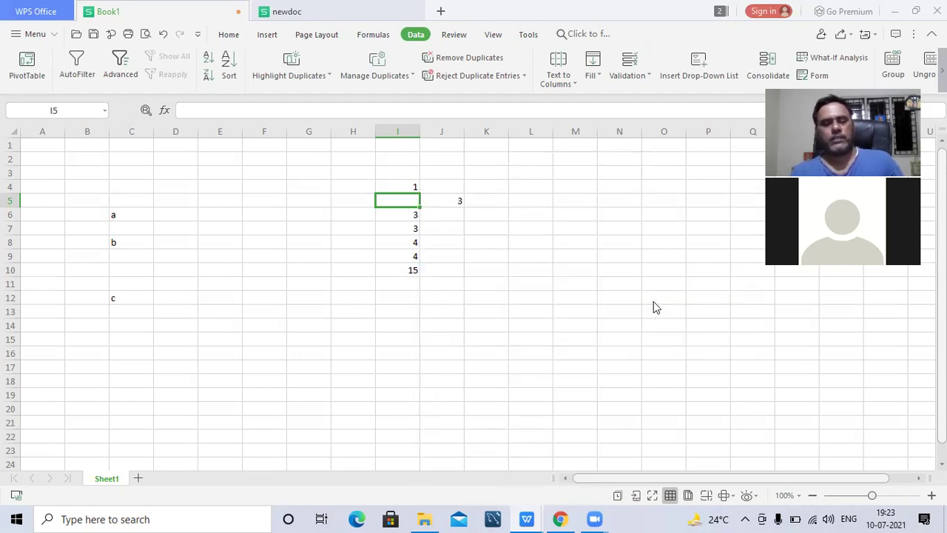
{"action": "key", "text": "ctrl+z"}
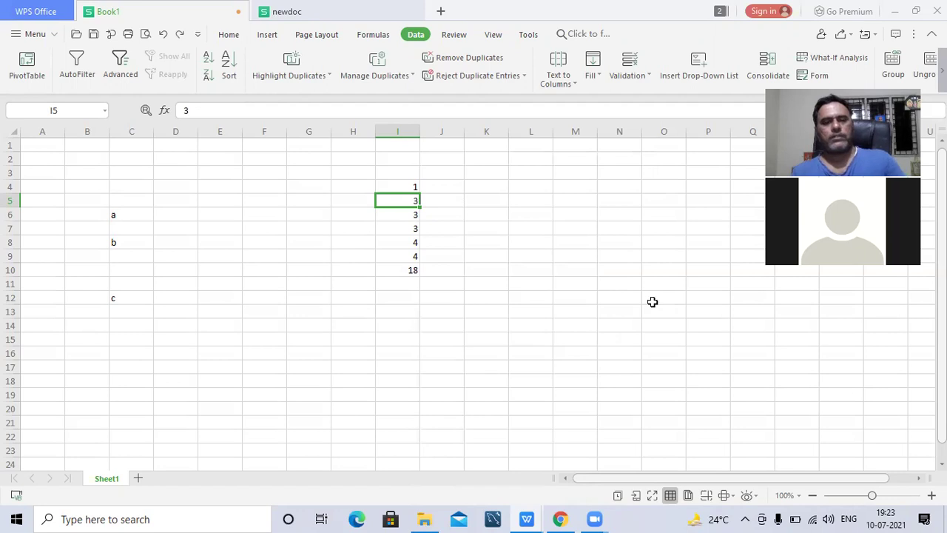
- Insert a blank cell at I5, shifting the existing cells in the column down
{"action": "right_click", "coordinate": [413, 204]}
{"action": "mouse_move", "coordinate": [526, 300]}
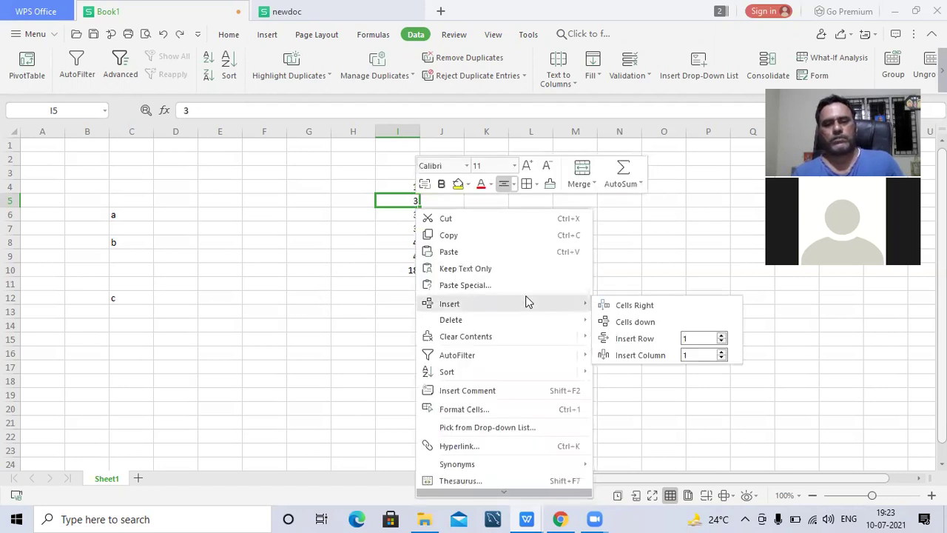
{"action": "left_click", "coordinate": [635, 323]}
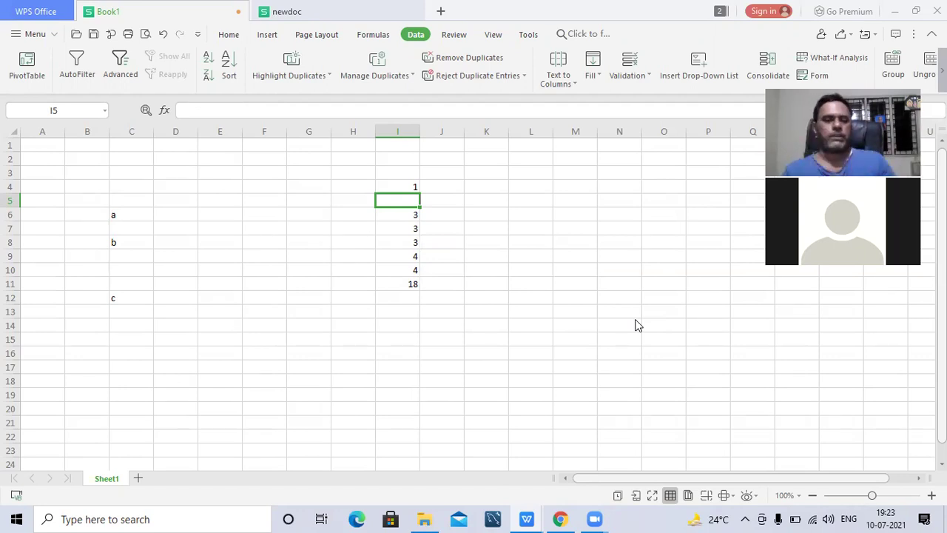
- Step through the cells around the inserted blank cell I5 to examine how the numbers have shifted
{"action": "key", "text": "Down"}
{"action": "key", "text": "Down"}
{"action": "key", "text": "Up"}
{"action": "key", "text": "Up"}
{"action": "key", "text": "Up"}
{"action": "key", "text": "Down"}
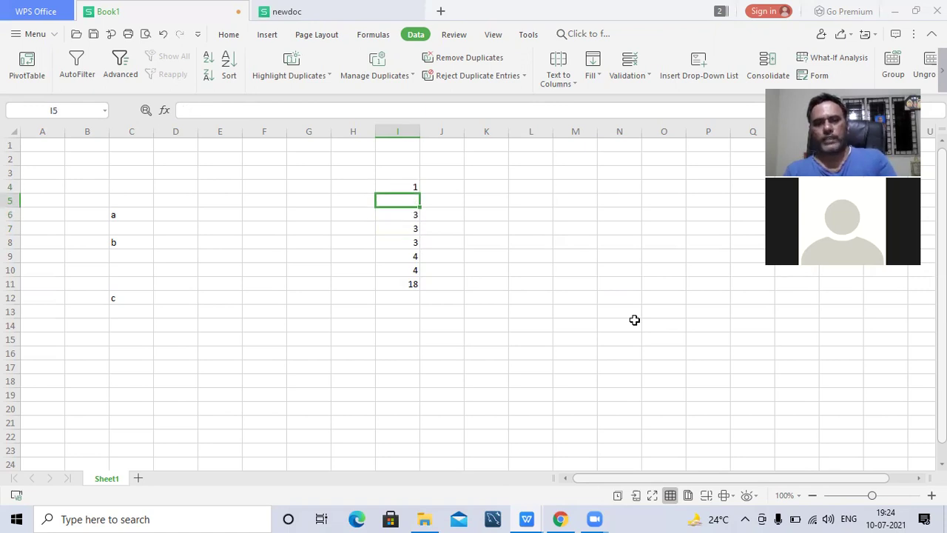
{"action": "key", "text": "Up"}
{"action": "key", "text": "Down"}
{"action": "key", "text": "Down"}
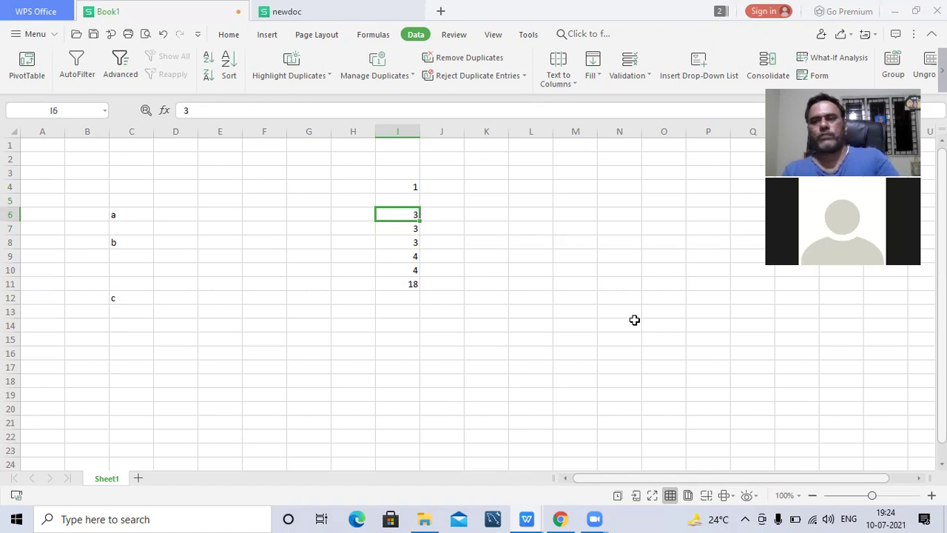
- Replace the value in cell I6 with 565
{"action": "left_click", "coordinate": [425, 239]}
{"action": "left_click", "coordinate": [410, 216]}
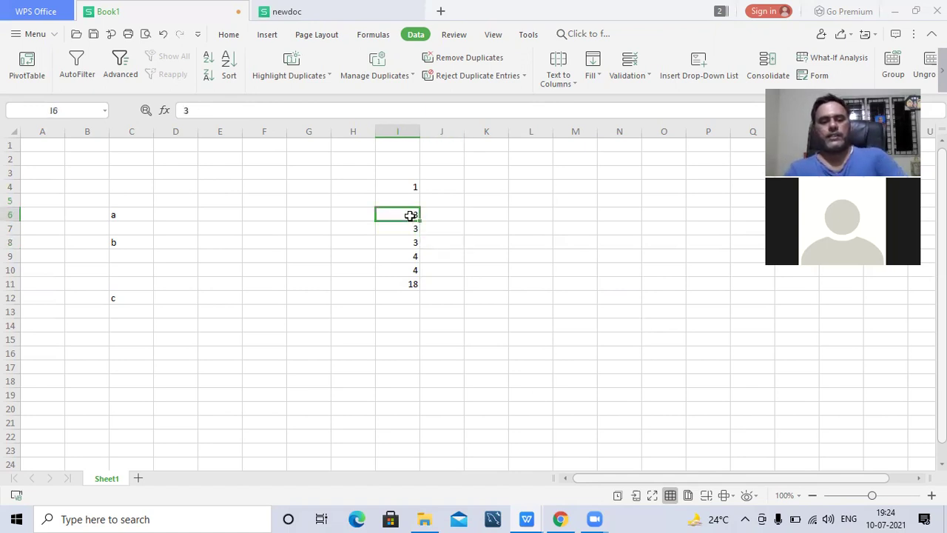
{"action": "type", "text": "565"}
{"action": "key", "text": "Return"}
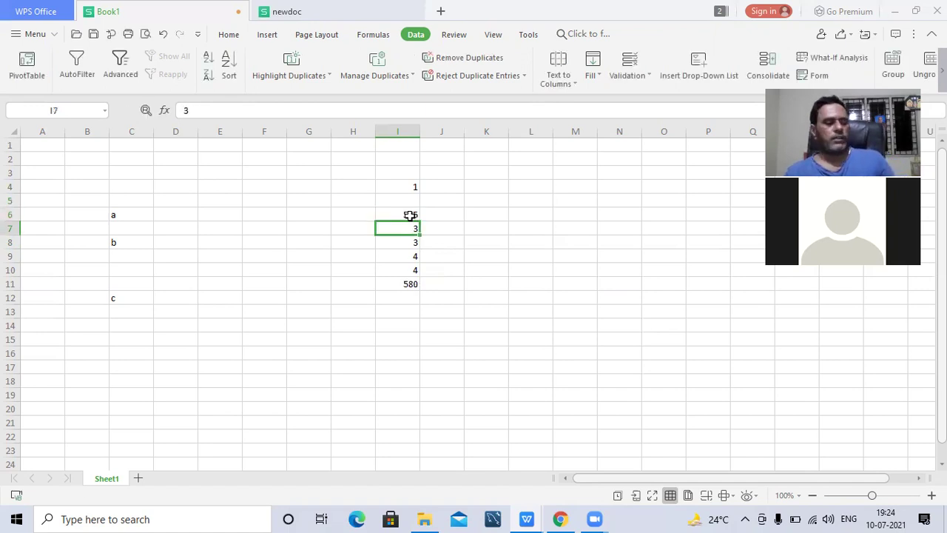
- Paste the 565 from I6 into cell K6, and undo the paste
{"action": "left_click", "coordinate": [412, 213]}
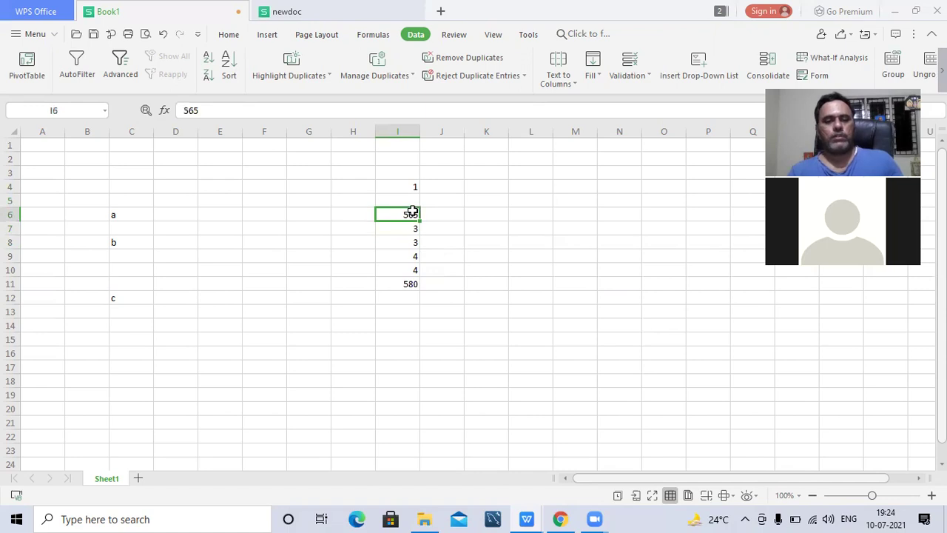
{"action": "left_click", "coordinate": [494, 211]}
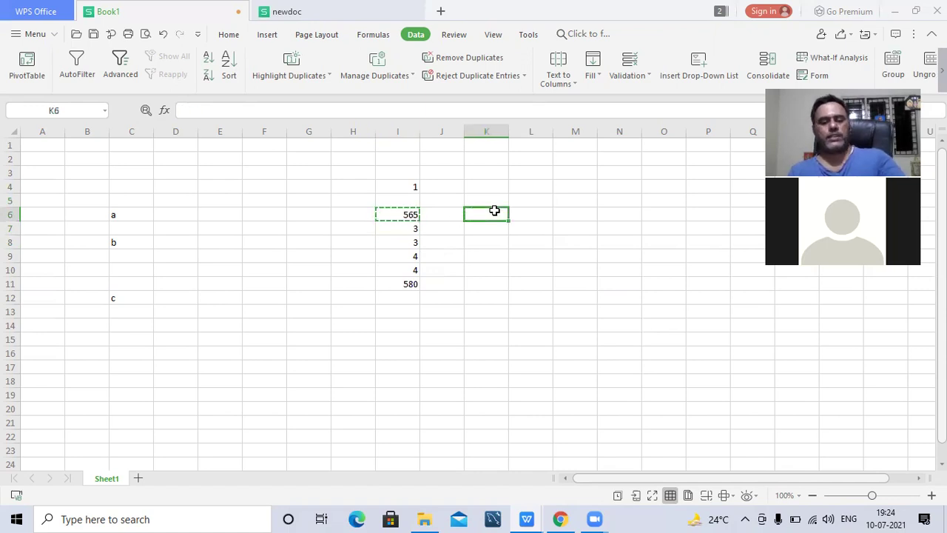
{"action": "type", "text": "565"}
{"action": "key", "text": "ctrl+z"}
{"action": "left_click", "coordinate": [412, 215]}
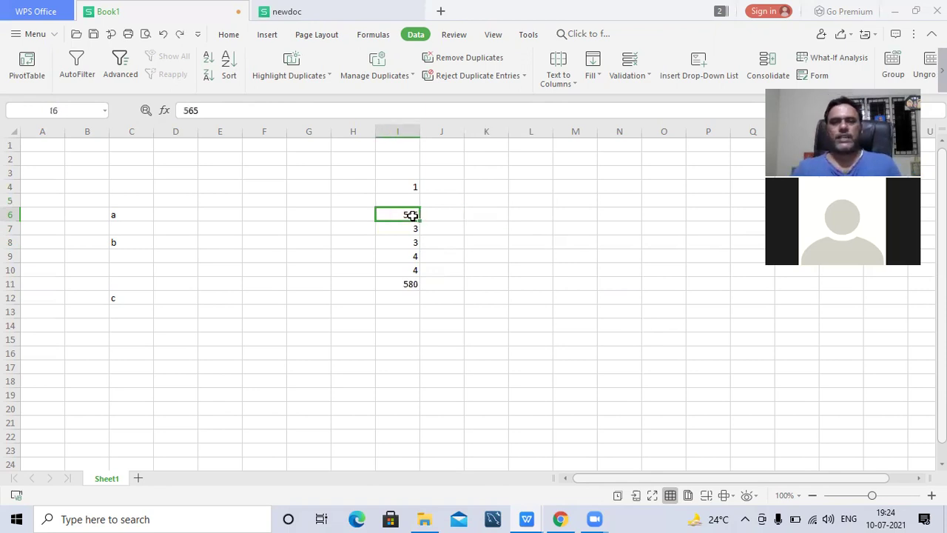
- Move the 565 from I6 to L6 using Cut and Paste
{"action": "left_click", "coordinate": [237, 38]}
{"action": "left_click", "coordinate": [54, 59]}
{"action": "left_click", "coordinate": [532, 214]}
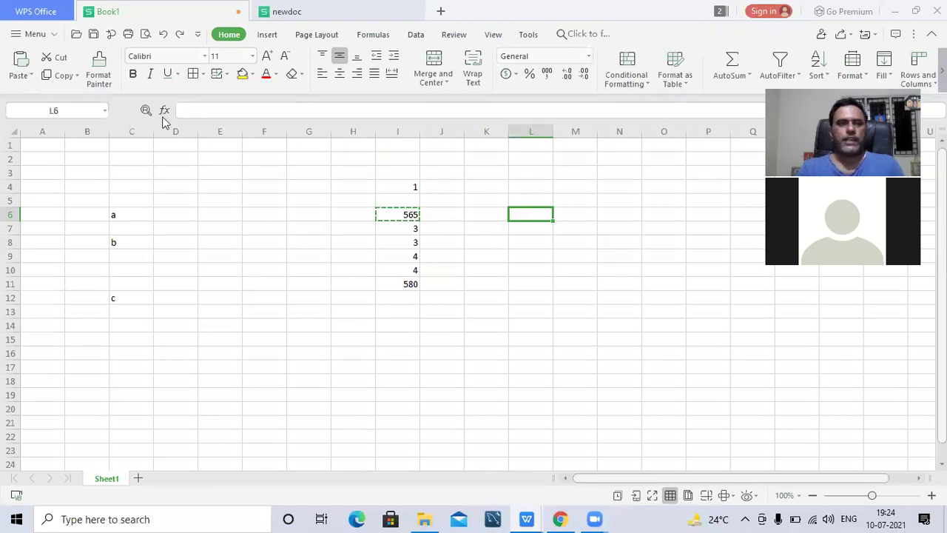
{"action": "left_click", "coordinate": [20, 74]}
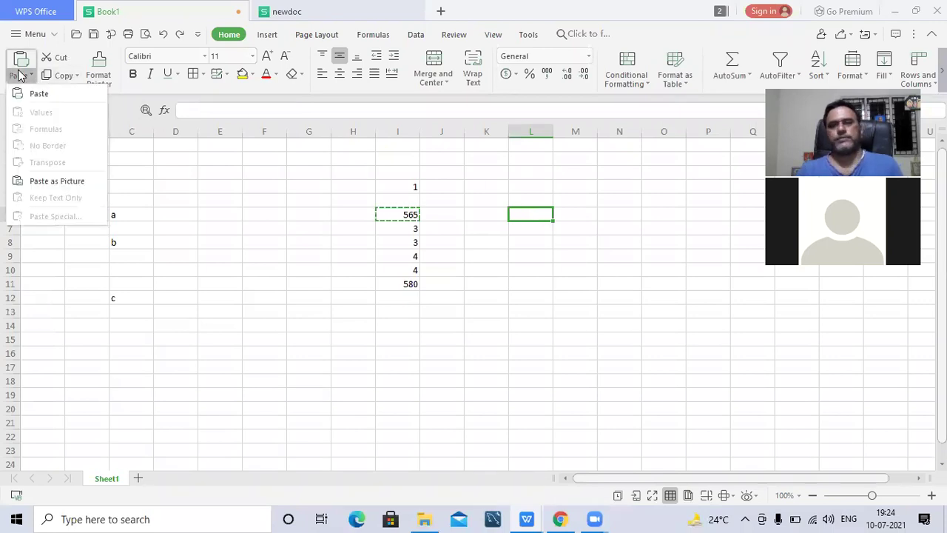
{"action": "left_click", "coordinate": [42, 99]}
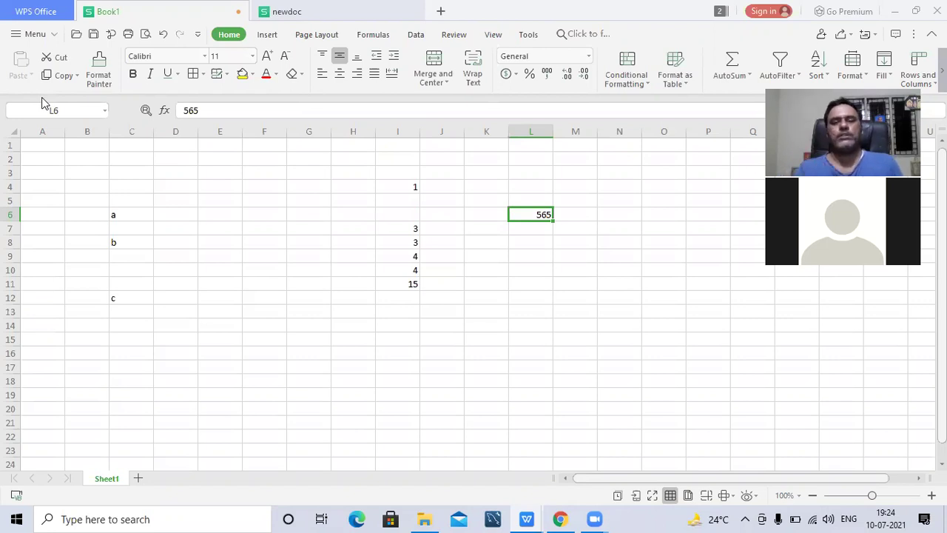
- Move the value in I9 to L9 using Cut and Paste, and undo both cell moves and the 565 entry in I6
{"action": "left_click", "coordinate": [414, 252]}
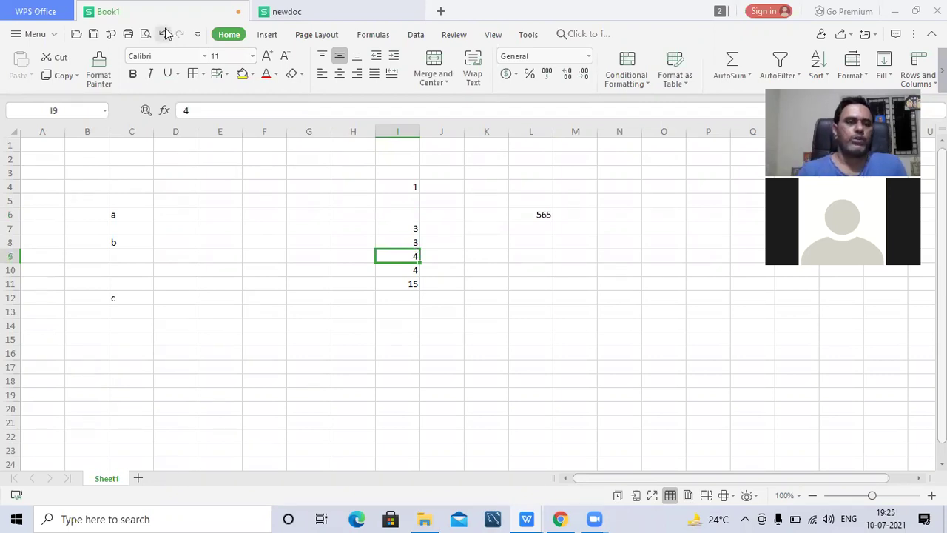
{"action": "left_click", "coordinate": [60, 62]}
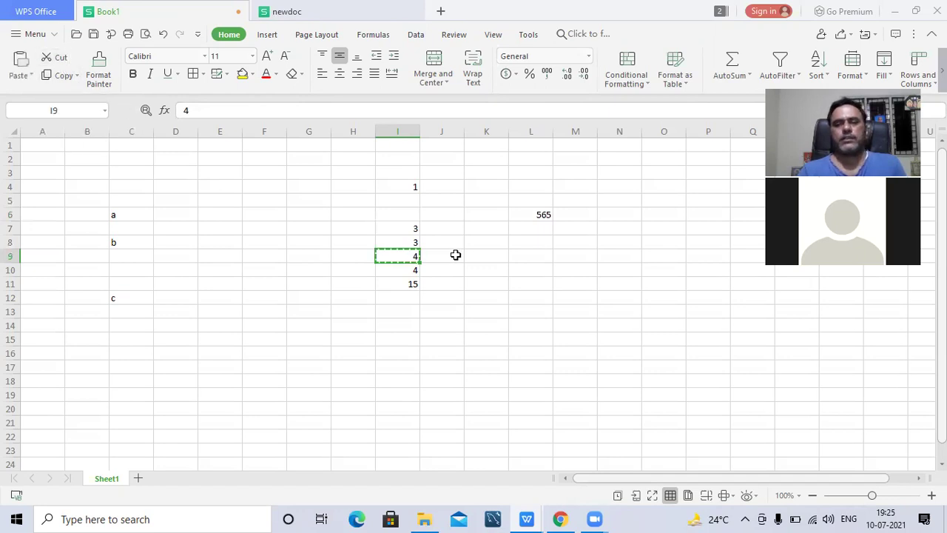
{"action": "left_click", "coordinate": [529, 257]}
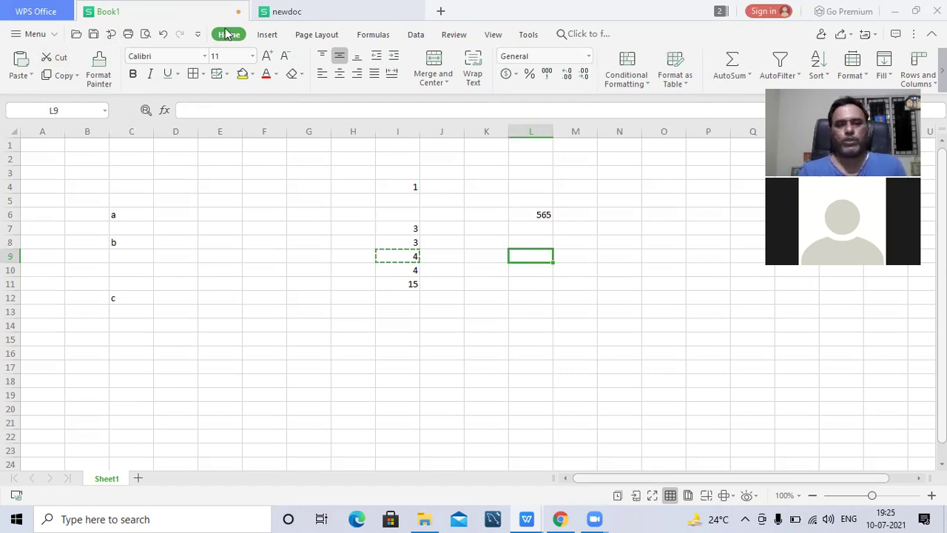
{"action": "left_click", "coordinate": [20, 64]}
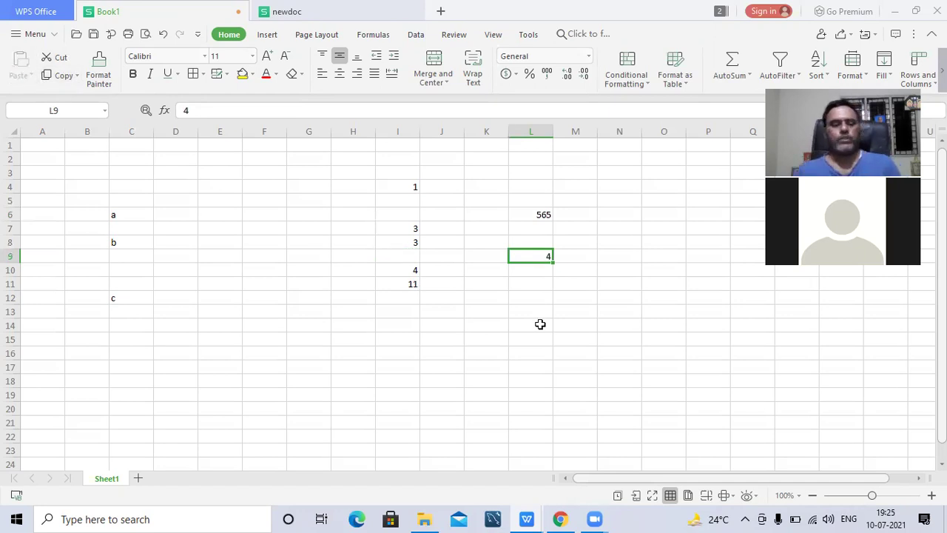
{"action": "key", "text": "ctrl+z"}
{"action": "key", "text": "ctrl+z"}
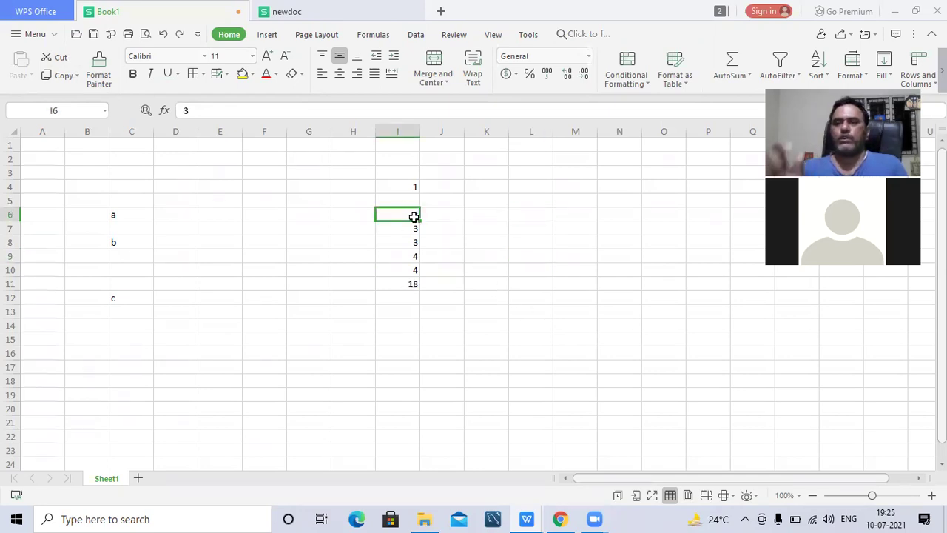
- Copy the value in I6 into cell M6 and clear the copy selection
{"action": "left_click", "coordinate": [62, 76]}
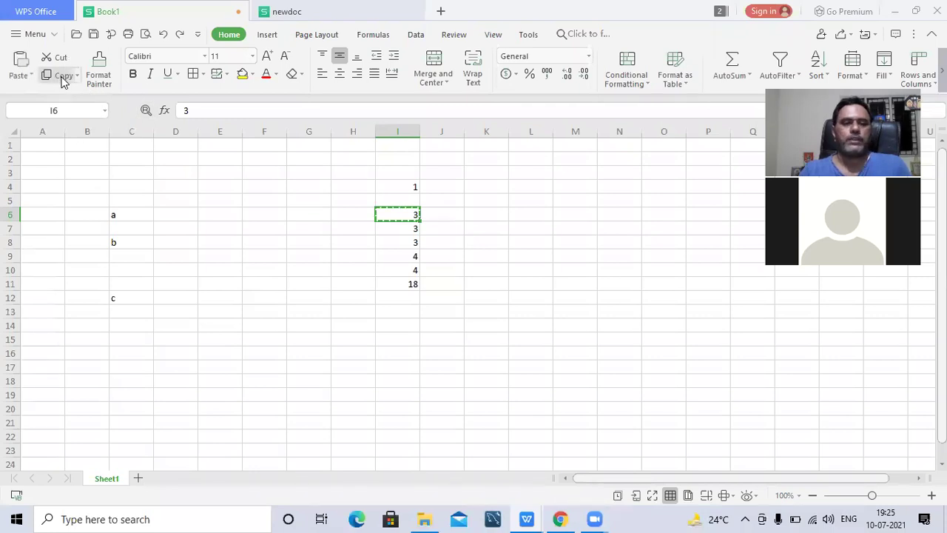
{"action": "left_click", "coordinate": [566, 216]}
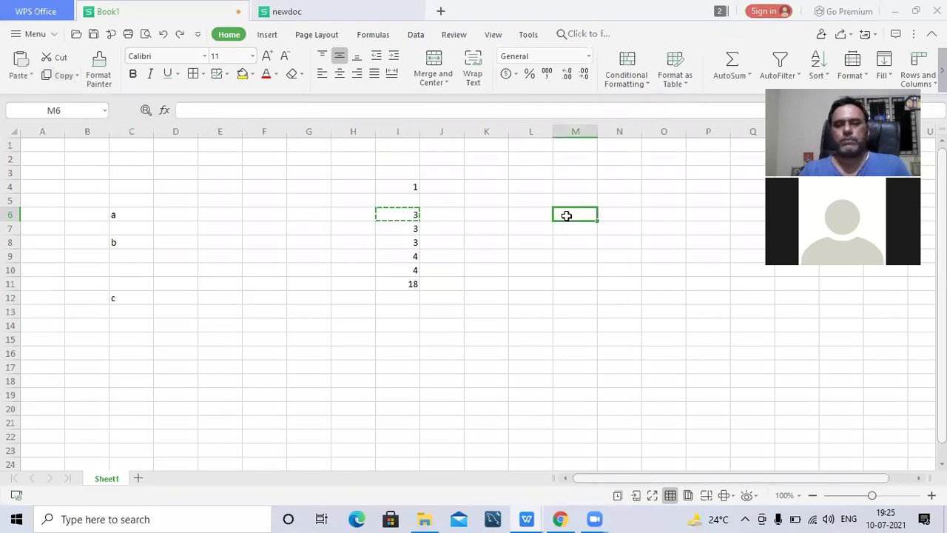
{"action": "left_click", "coordinate": [20, 75]}
{"action": "left_click", "coordinate": [27, 92]}
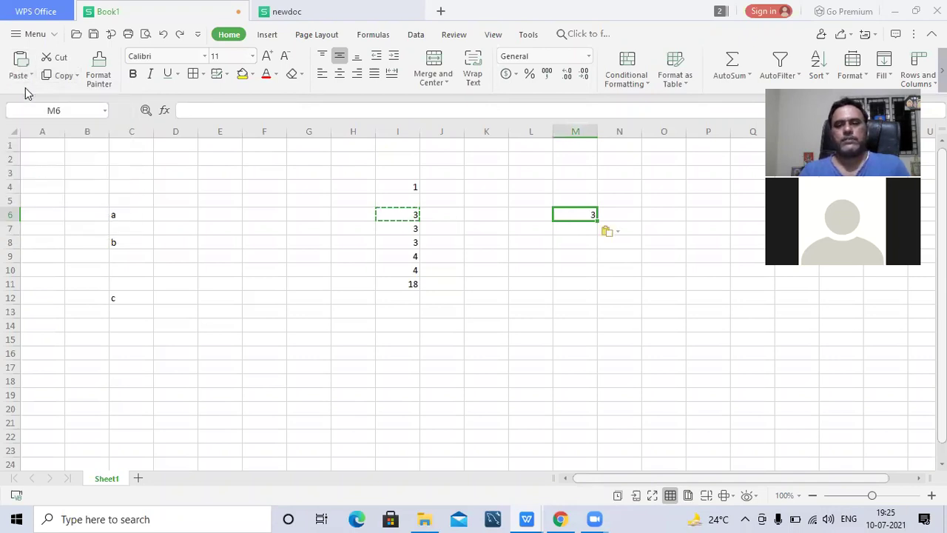
{"action": "left_click", "coordinate": [588, 253]}
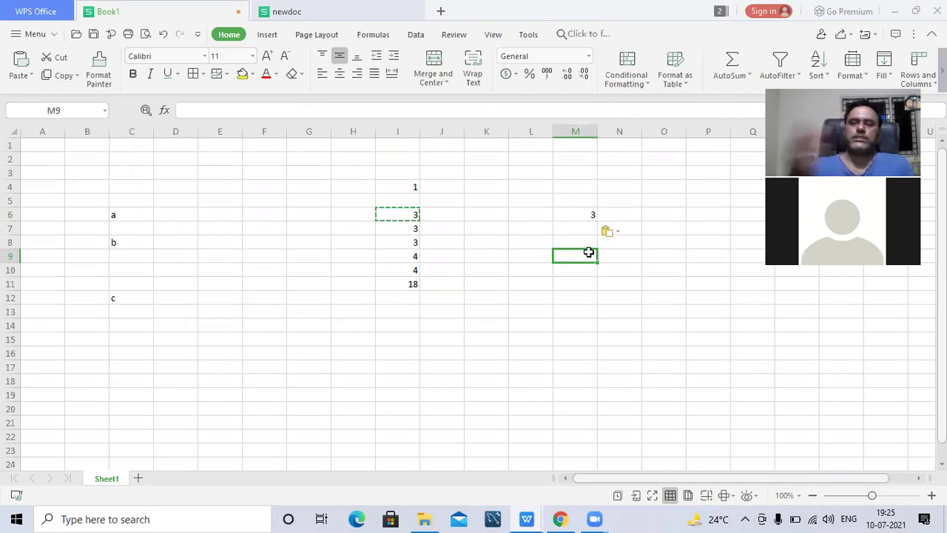
{"action": "key", "text": "Escape"}
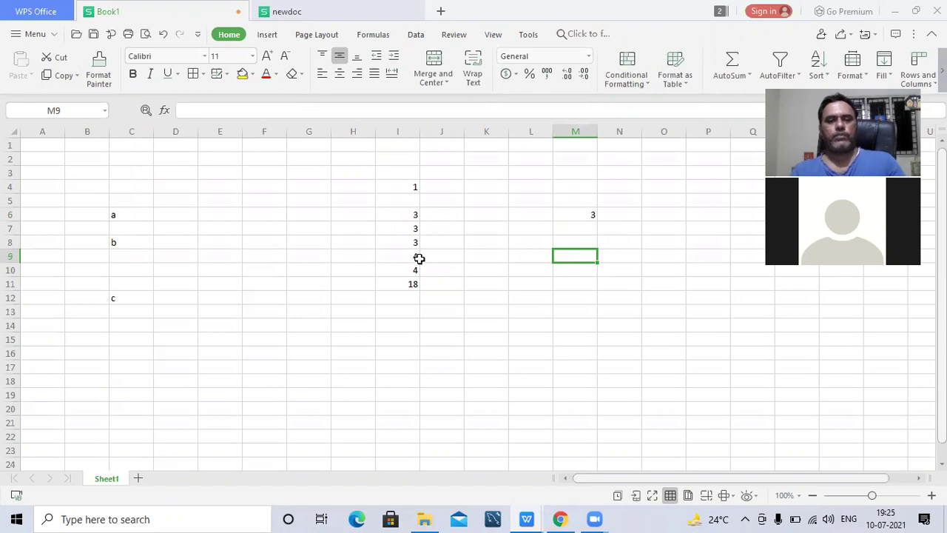
- Enter 5 in cell J9, beside the 4 in I9
{"action": "left_click", "coordinate": [419, 257]}
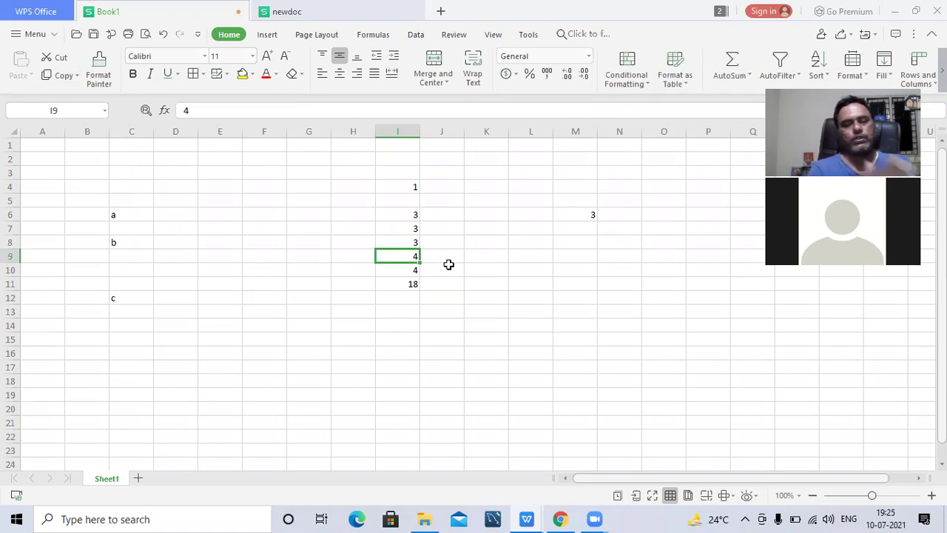
{"action": "left_click", "coordinate": [448, 264]}
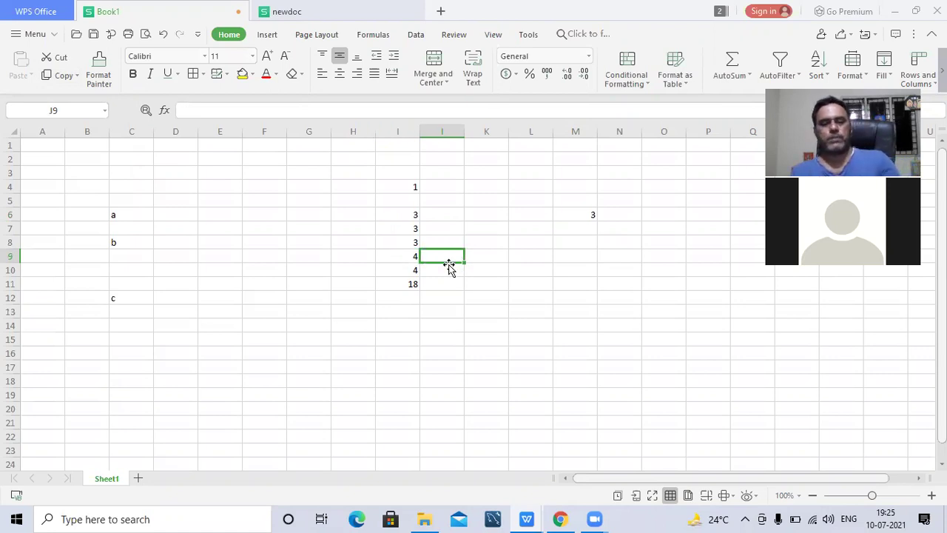
{"action": "type", "text": "5"}
{"action": "key", "text": "Return"}
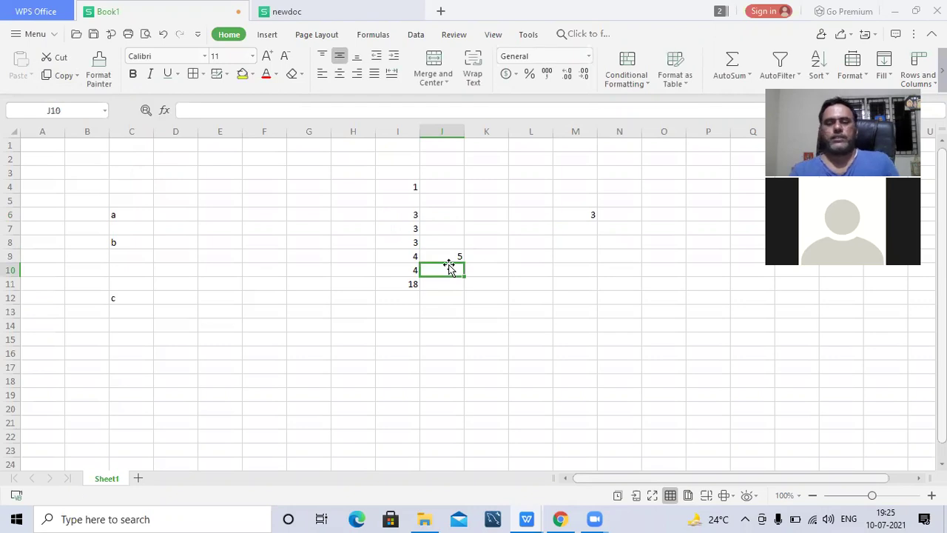
- Review the delete options available for cell I9, including Cells Left, and select the neighbouring cell J9 without deleting anything
{"action": "left_click", "coordinate": [415, 255]}
{"action": "right_click", "coordinate": [414, 255]}
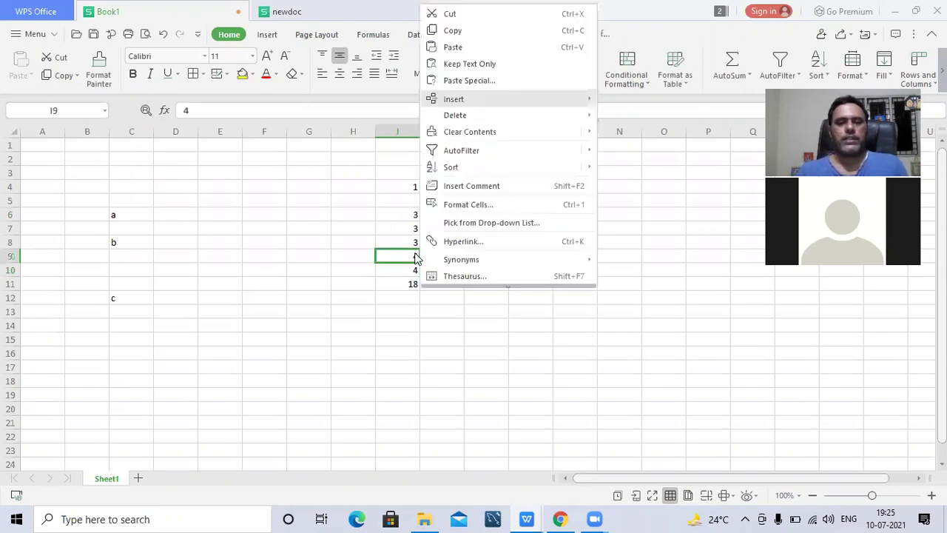
{"action": "mouse_move", "coordinate": [527, 98]}
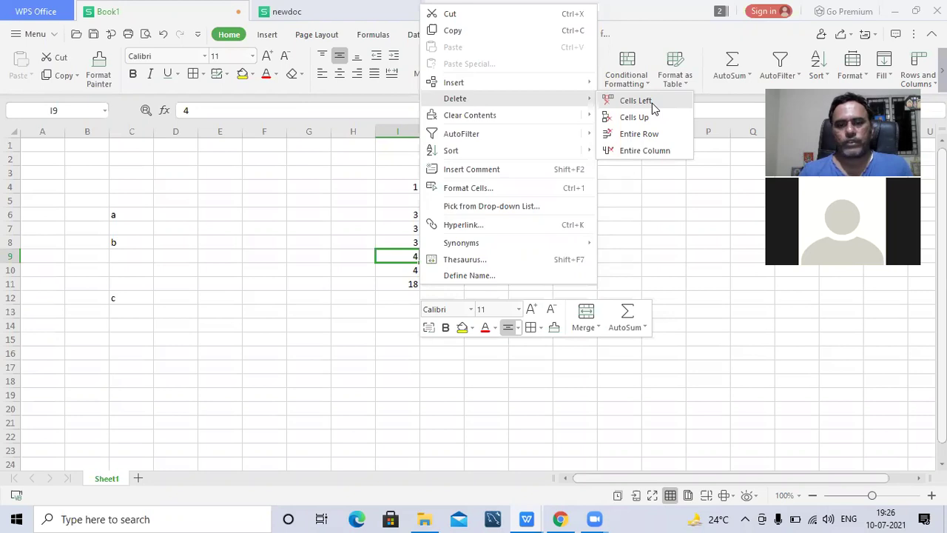
{"action": "left_click", "coordinate": [666, 255]}
{"action": "left_click", "coordinate": [455, 258]}
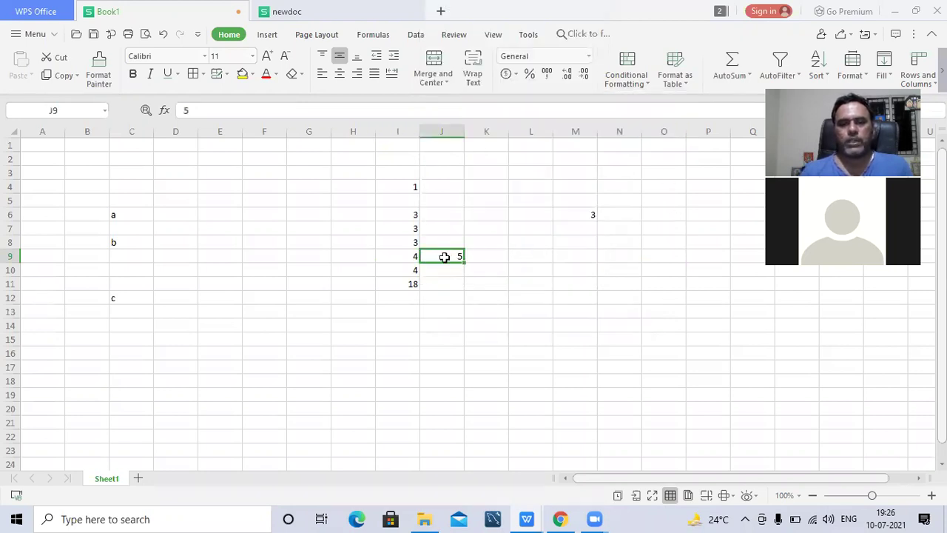
- Delete cell I9 with the Cells Left shift, and undo the deletion
{"action": "left_click", "coordinate": [407, 257]}
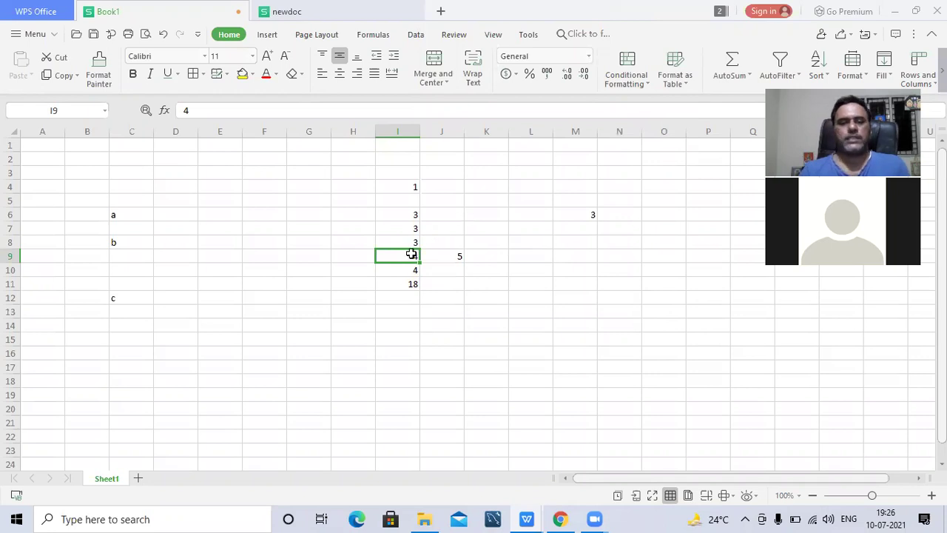
{"action": "right_click", "coordinate": [413, 254]}
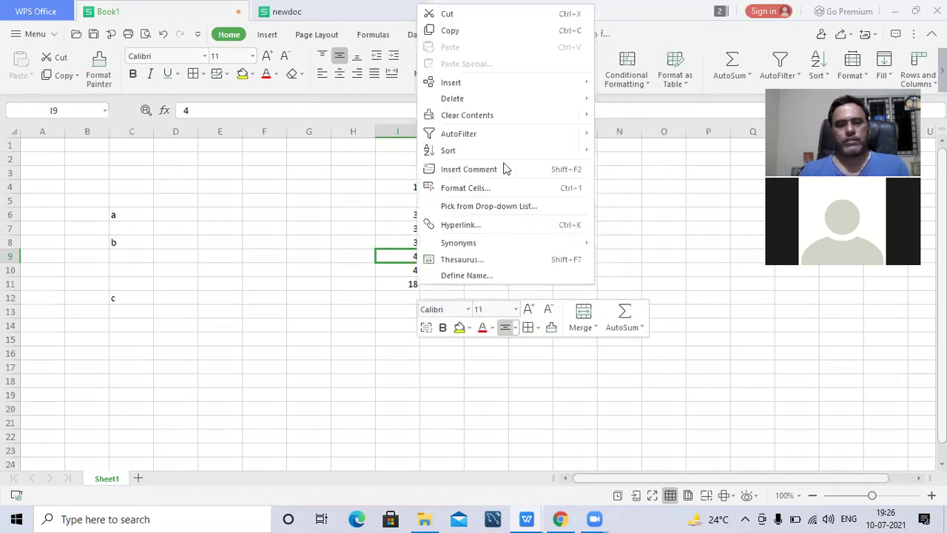
{"action": "mouse_move", "coordinate": [565, 97]}
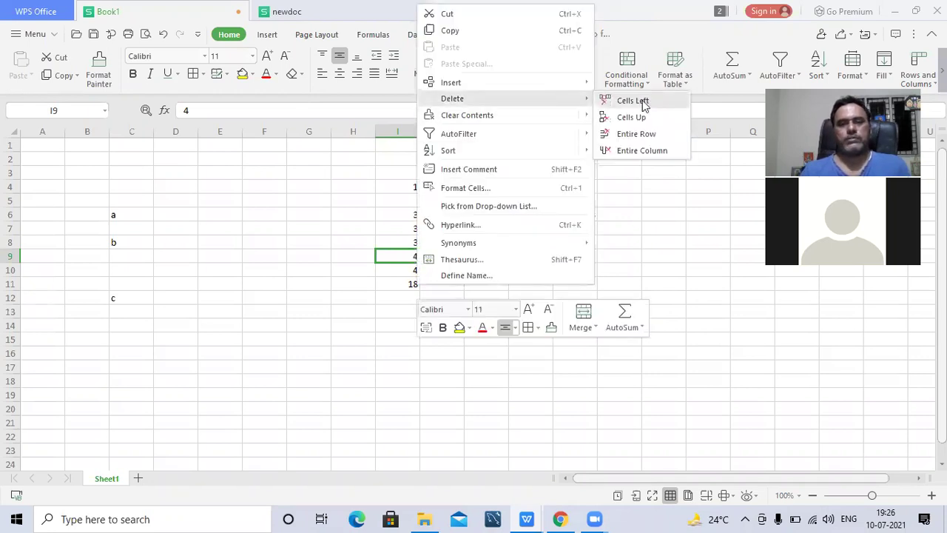
{"action": "left_click", "coordinate": [630, 101]}
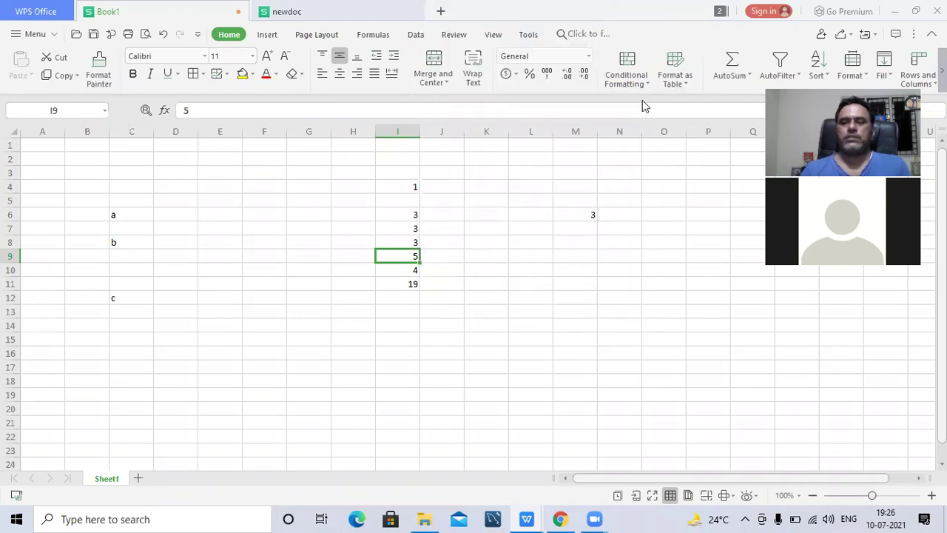
{"action": "key", "text": "ctrl+z"}
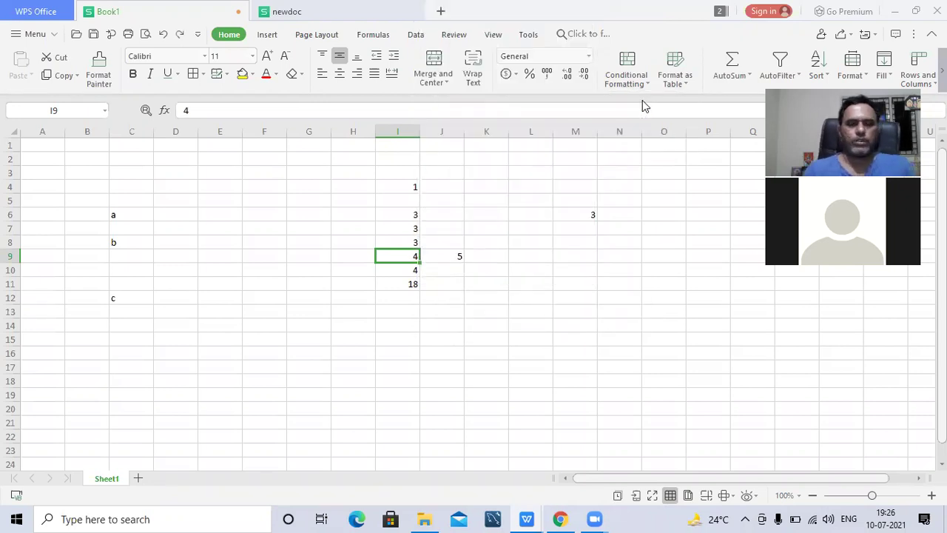
{"action": "right_click", "coordinate": [414, 256]}
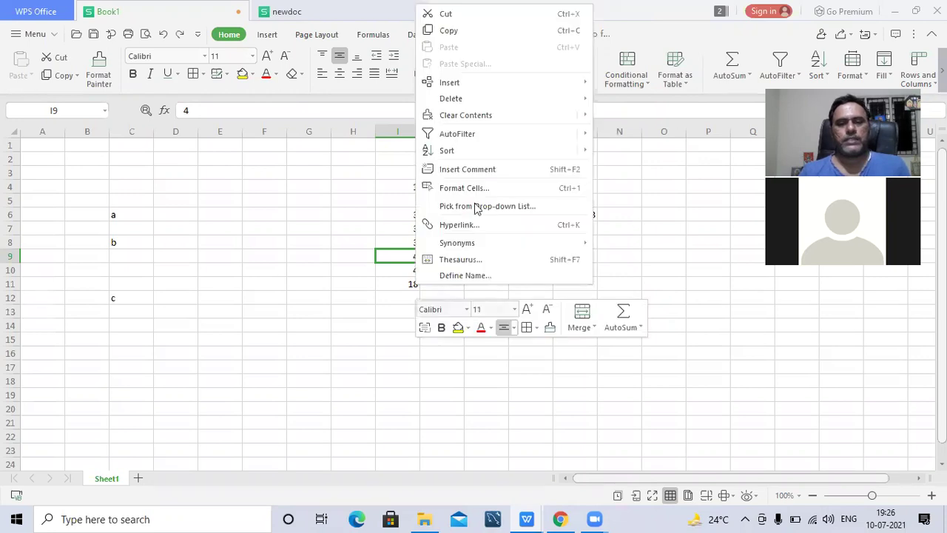
{"action": "mouse_move", "coordinate": [540, 96]}
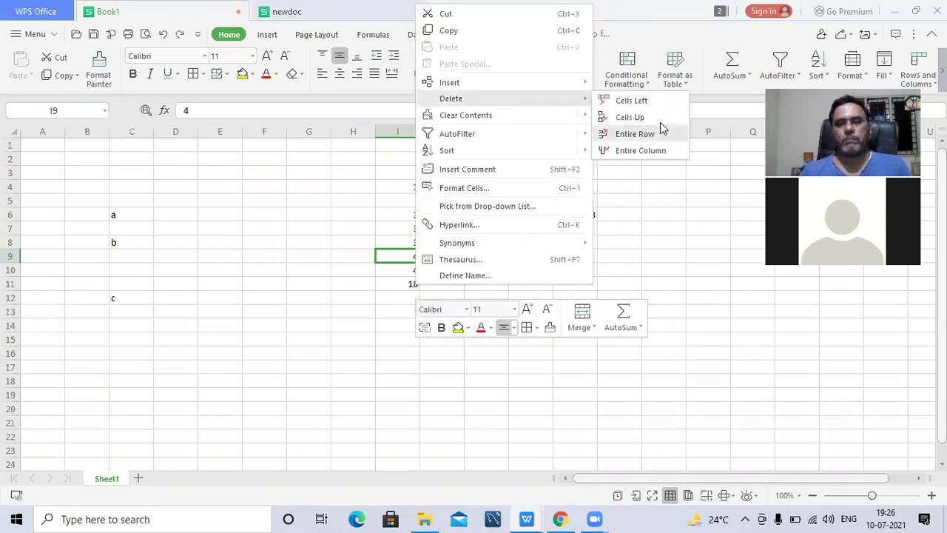
{"action": "left_click", "coordinate": [628, 297]}
- Replace the value in cell I10 with 7
{"action": "left_click", "coordinate": [421, 271]}
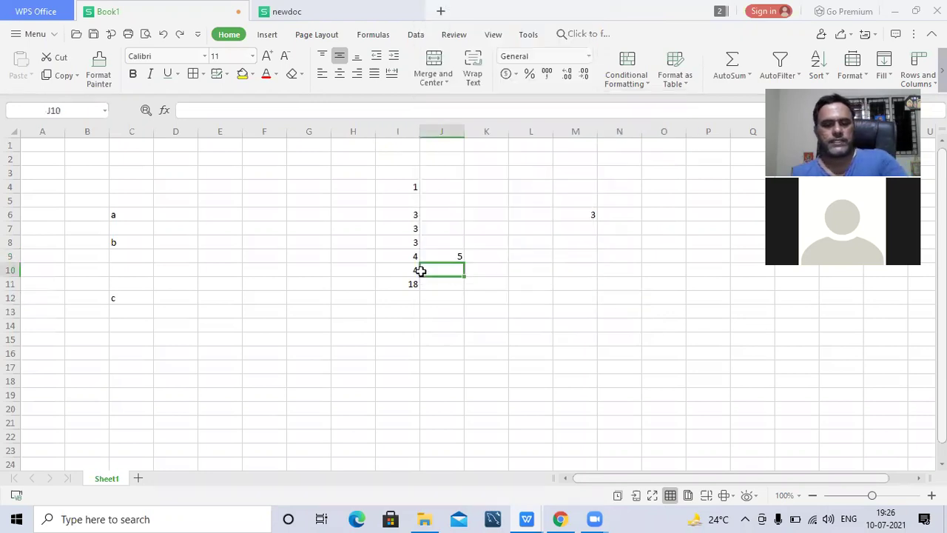
{"action": "left_click", "coordinate": [417, 271]}
{"action": "type", "text": "7"}
{"action": "key", "text": "Return"}
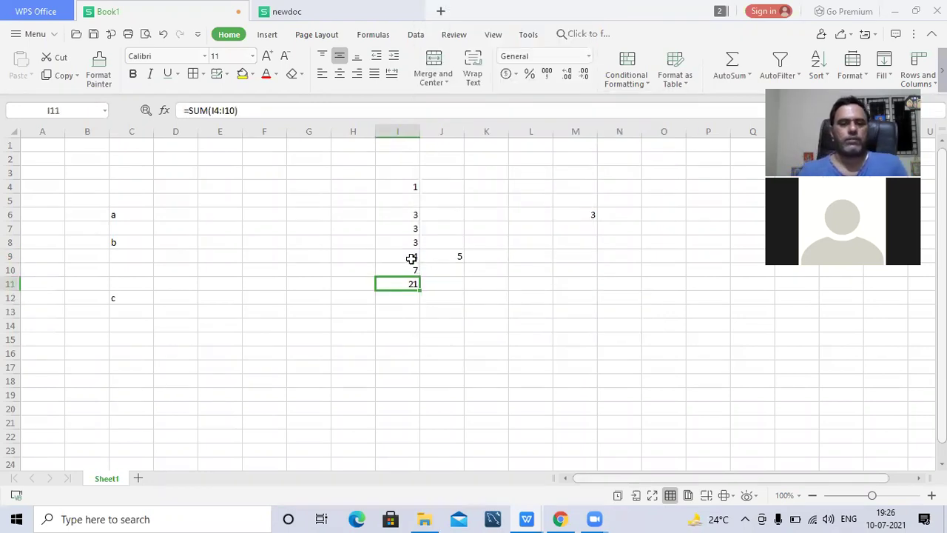
- Delete cell I9 with the Cells Up shift so the values below it move up
{"action": "left_click", "coordinate": [413, 257]}
{"action": "right_click", "coordinate": [415, 260]}
{"action": "mouse_move", "coordinate": [503, 102]}
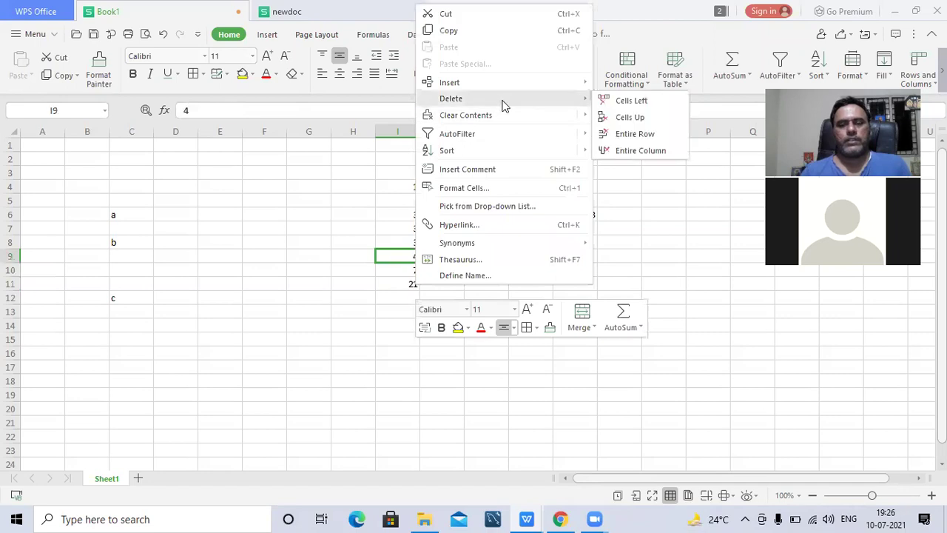
{"action": "left_click", "coordinate": [631, 117]}
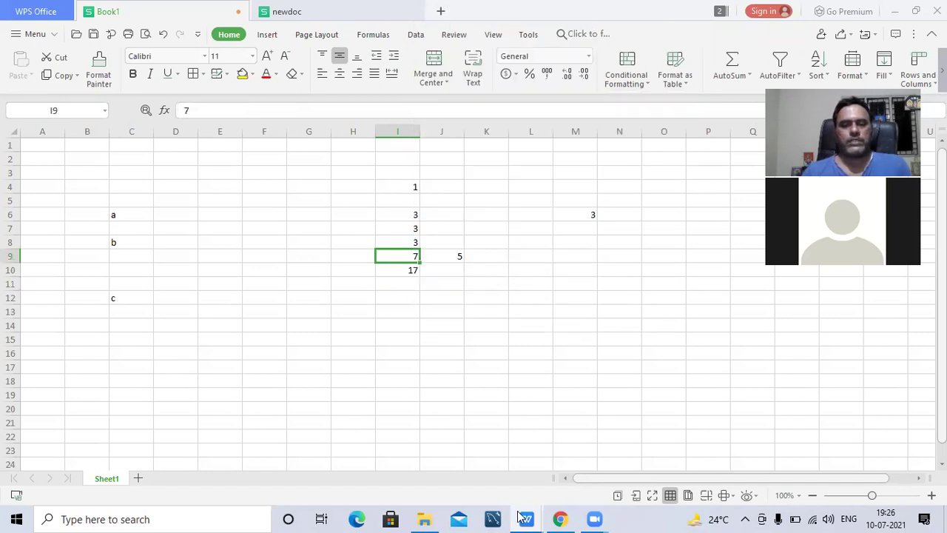
{"action": "mouse_move", "coordinate": [519, 516]}
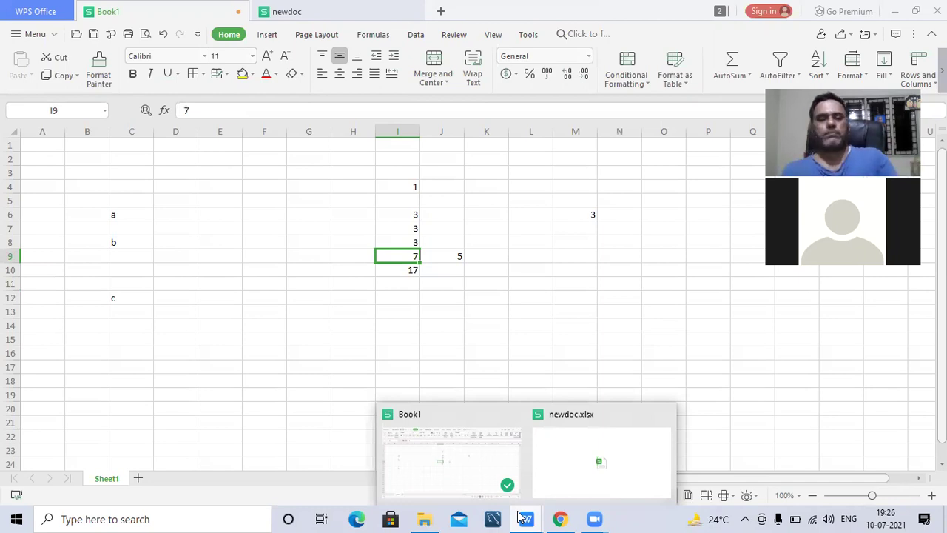
- Insert three blank cells at I6:I8, shifting the existing cells down
{"action": "left_click", "coordinate": [416, 201]}
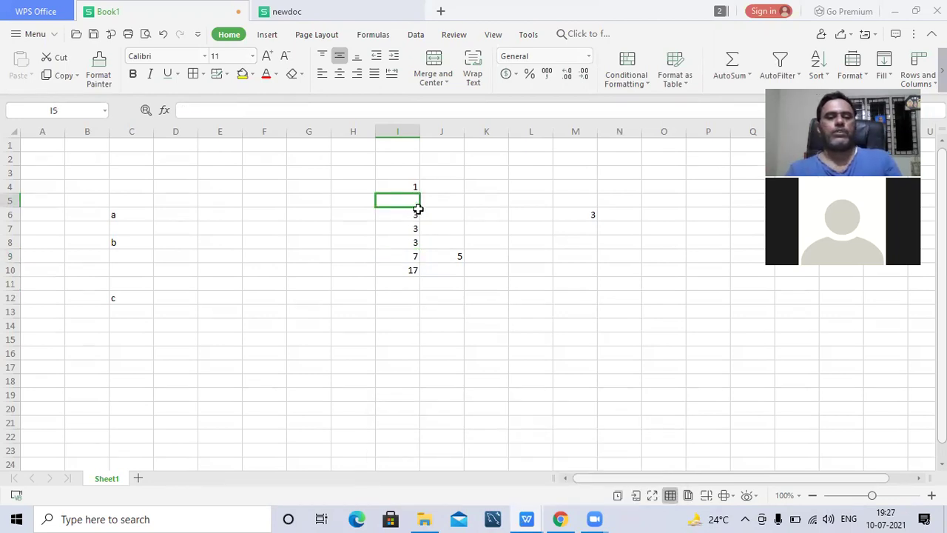
{"action": "left_click_drag", "start_coordinate": [414, 215], "coordinate": [416, 243]}
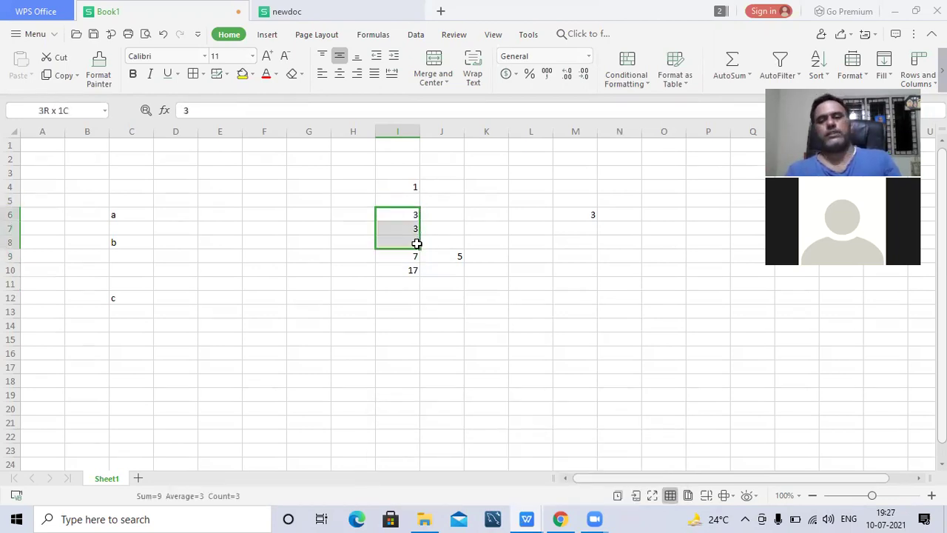
{"action": "right_click", "coordinate": [417, 243]}
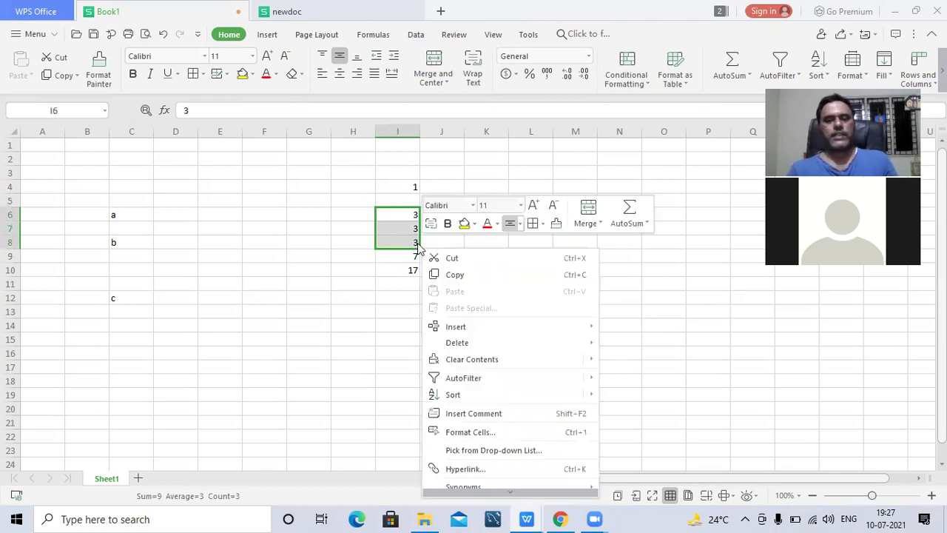
{"action": "mouse_move", "coordinate": [514, 326]}
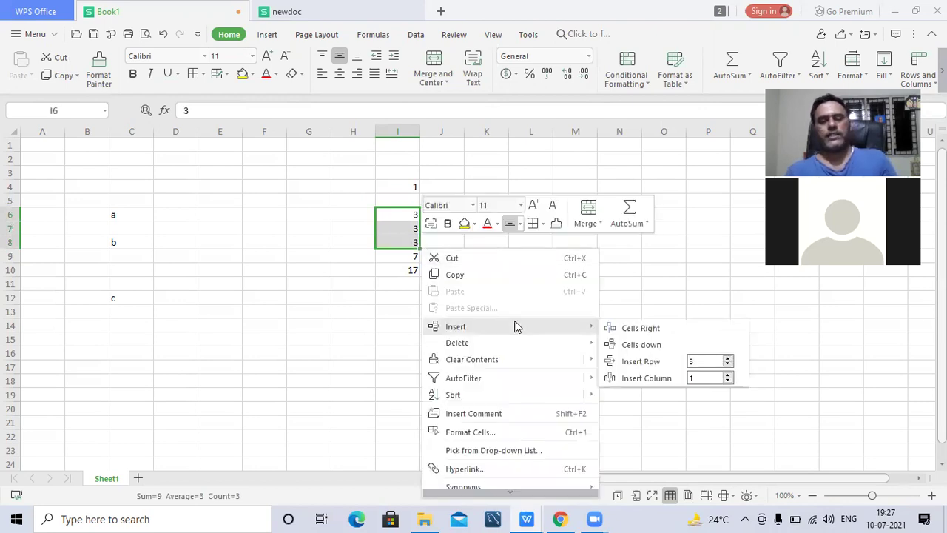
{"action": "left_click", "coordinate": [656, 347]}
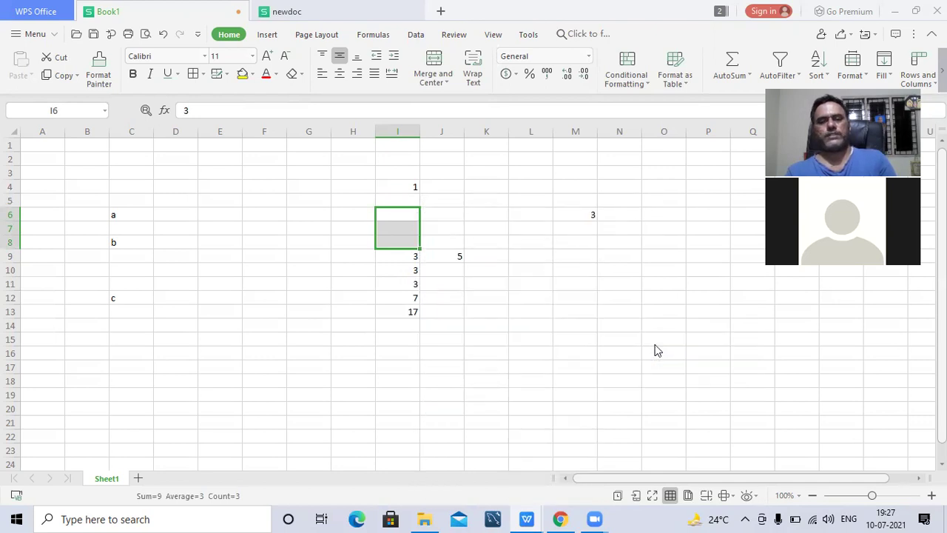
- Select the empty cell I5 and restore the maximized window down to a smaller size
{"action": "left_click", "coordinate": [412, 206]}
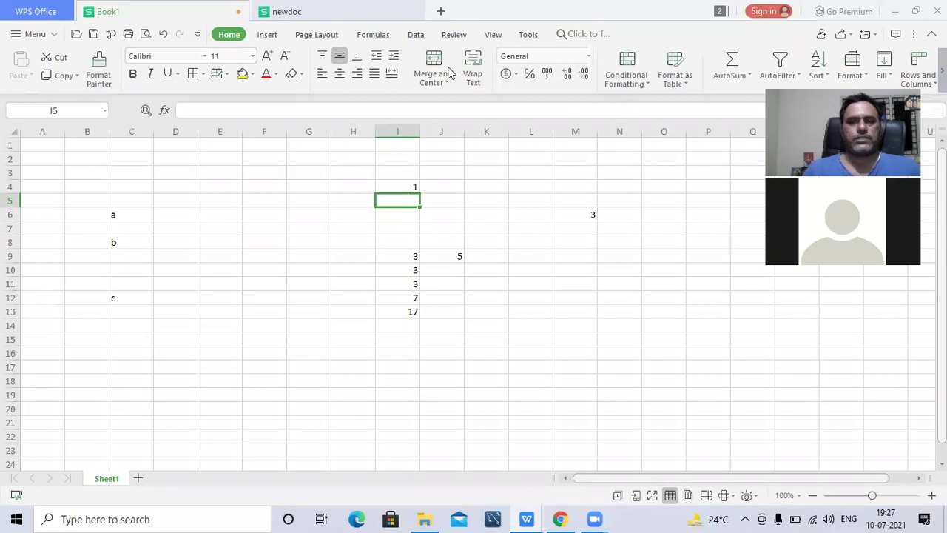
{"action": "left_click", "coordinate": [229, 35]}
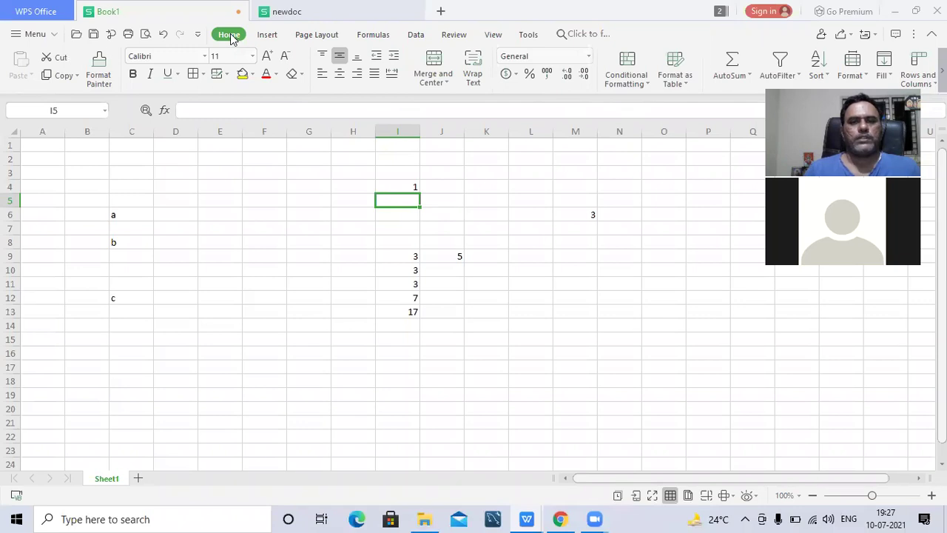
{"action": "left_click", "coordinate": [517, 76]}
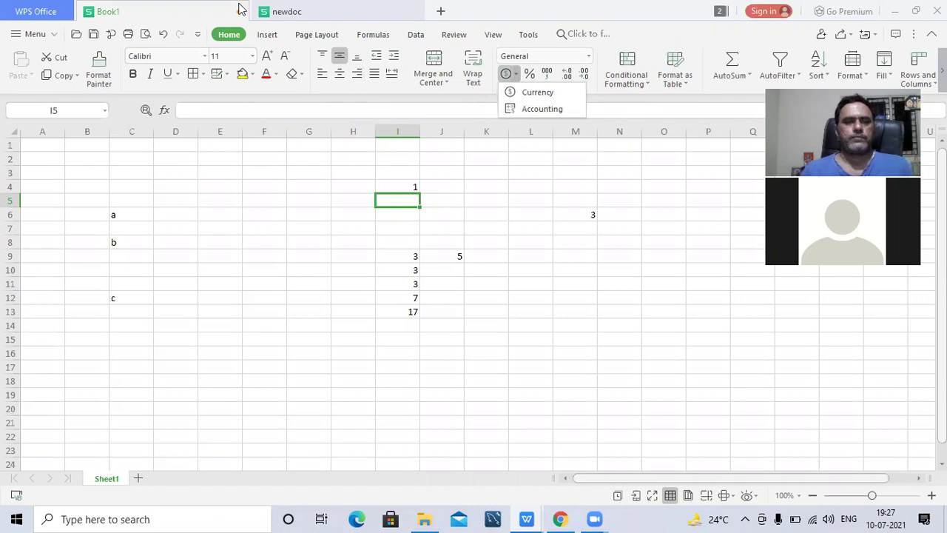
{"action": "left_click", "coordinate": [916, 12]}
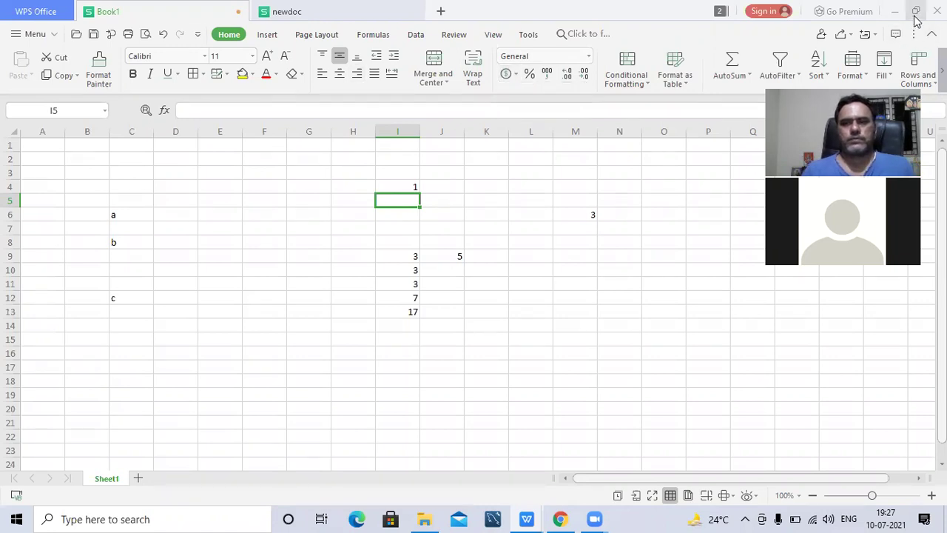
{"action": "left_click", "coordinate": [916, 12]}
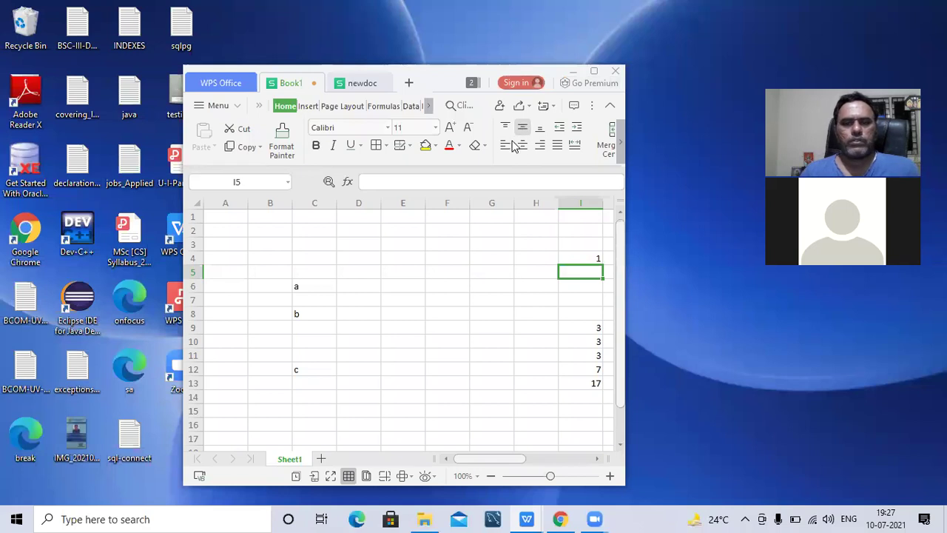
- View the ribbon display options, the WPS Office home page and the newdoc workbook, and return to Book1
{"action": "left_click", "coordinate": [592, 108]}
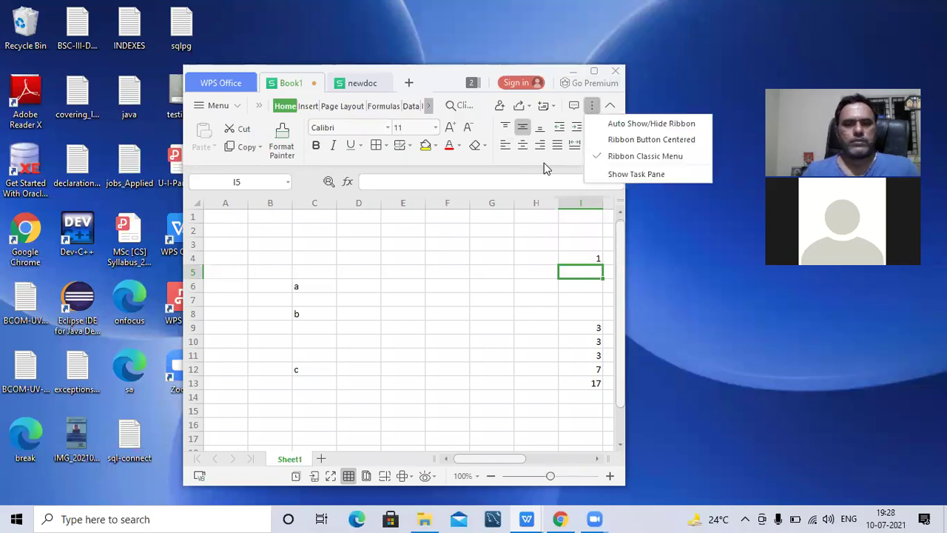
{"action": "left_click", "coordinate": [674, 179]}
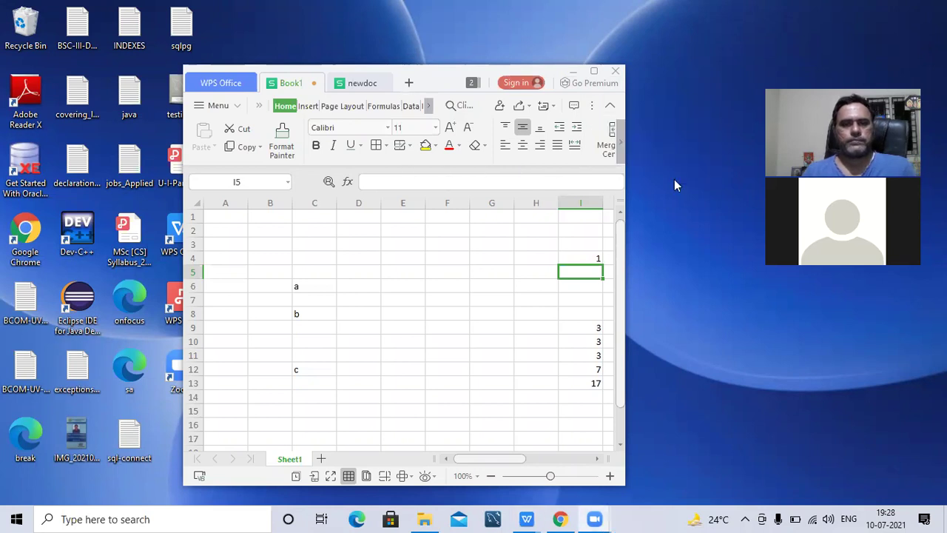
{"action": "left_click", "coordinate": [204, 82]}
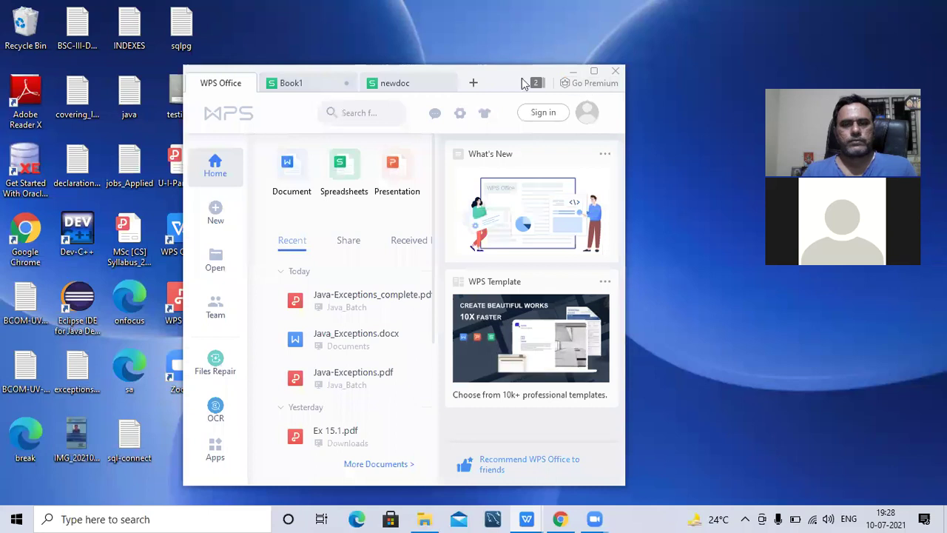
{"action": "left_click", "coordinate": [409, 85]}
{"action": "left_click", "coordinate": [295, 84]}
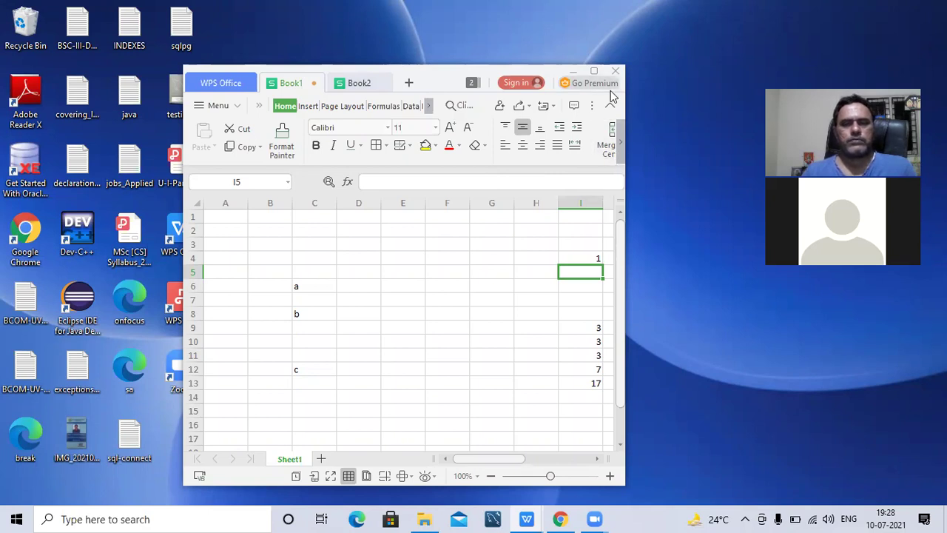
- Apply the Short Date number format to the empty cell I5
{"action": "left_click", "coordinate": [622, 143]}
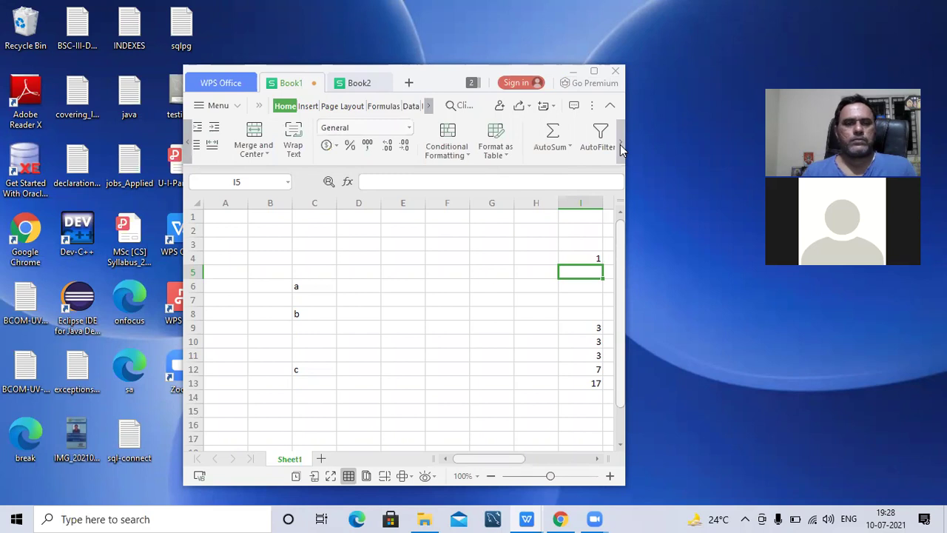
{"action": "left_click", "coordinate": [409, 130]}
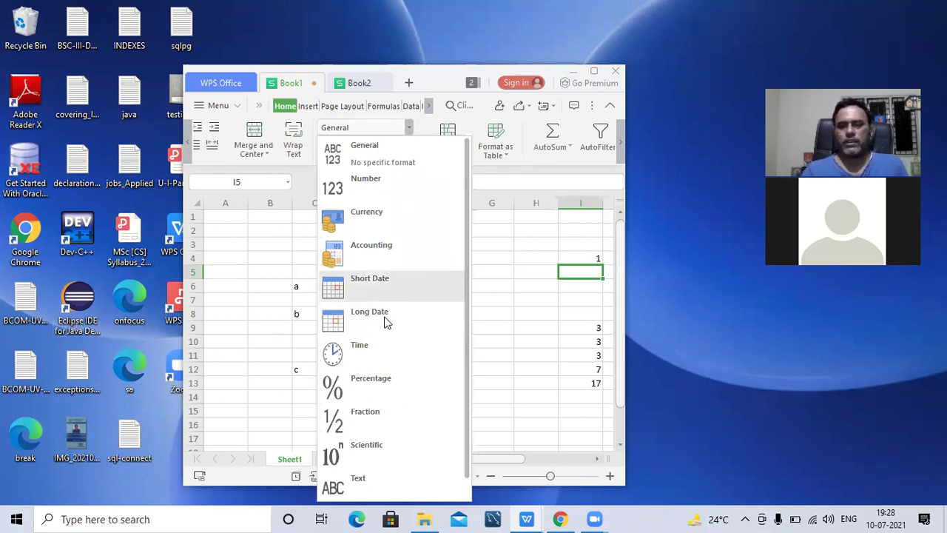
{"action": "left_click", "coordinate": [403, 295]}
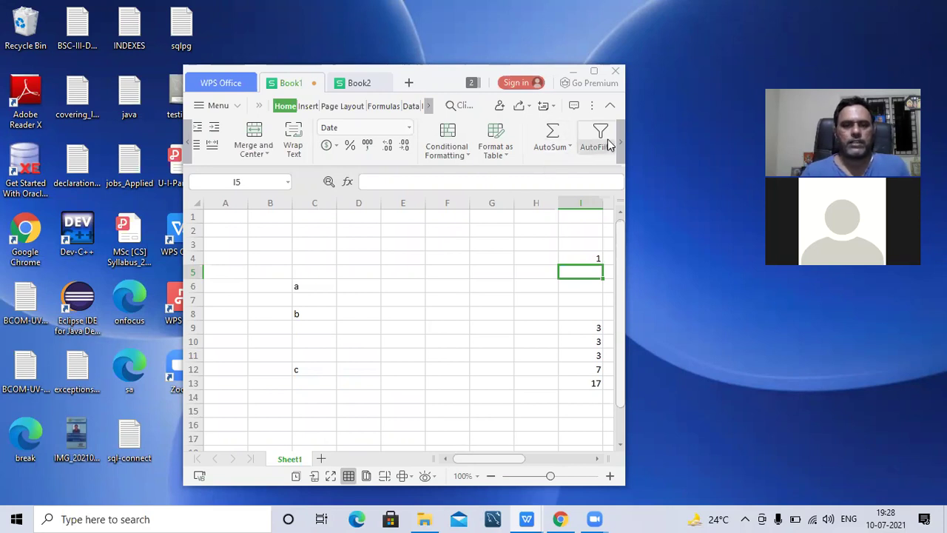
- Enter the date 11/10/21 in cell E6
{"action": "left_click", "coordinate": [409, 127]}
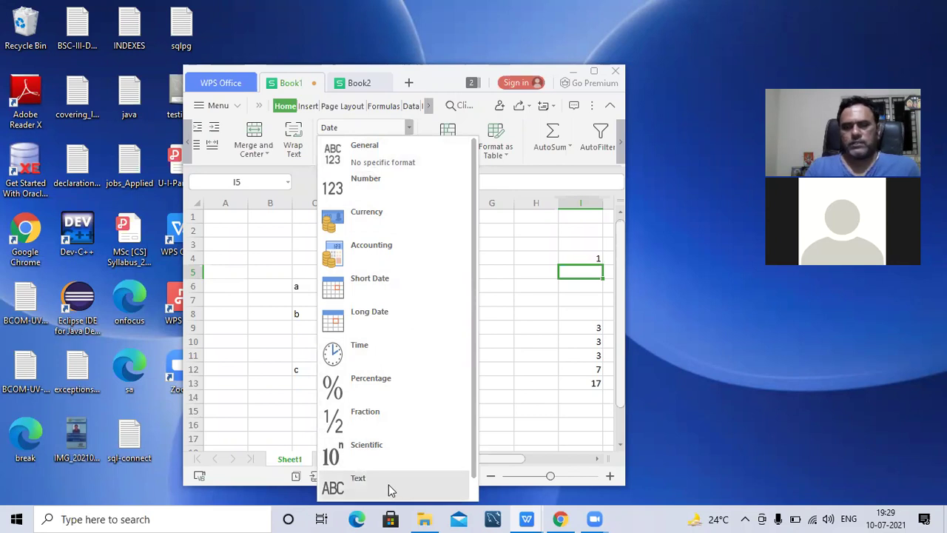
{"action": "left_click", "coordinate": [411, 291]}
{"action": "type", "text": "1"}
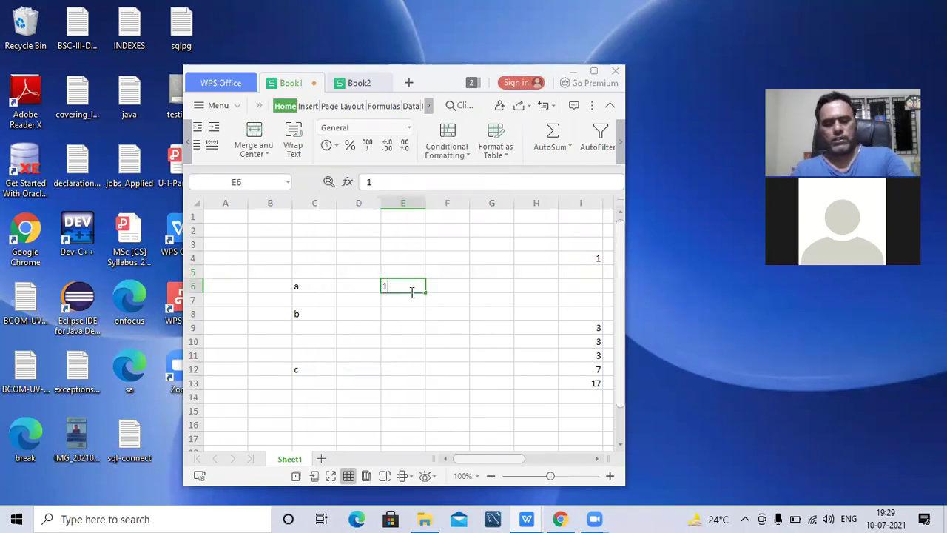
{"action": "type", "text": "1/10/21"}
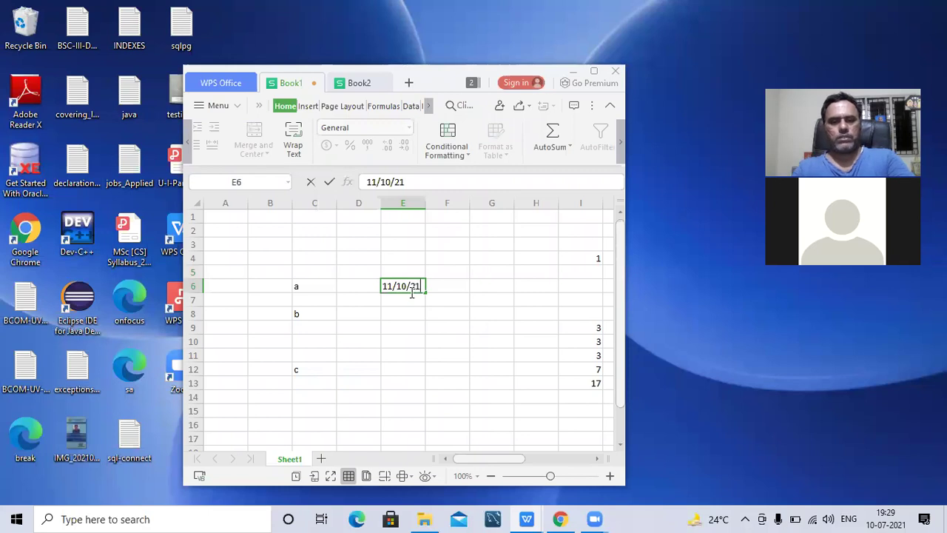
{"action": "key", "text": "Return"}
- Change the number format of the date in E6 to Long Date
{"action": "left_click", "coordinate": [411, 291]}
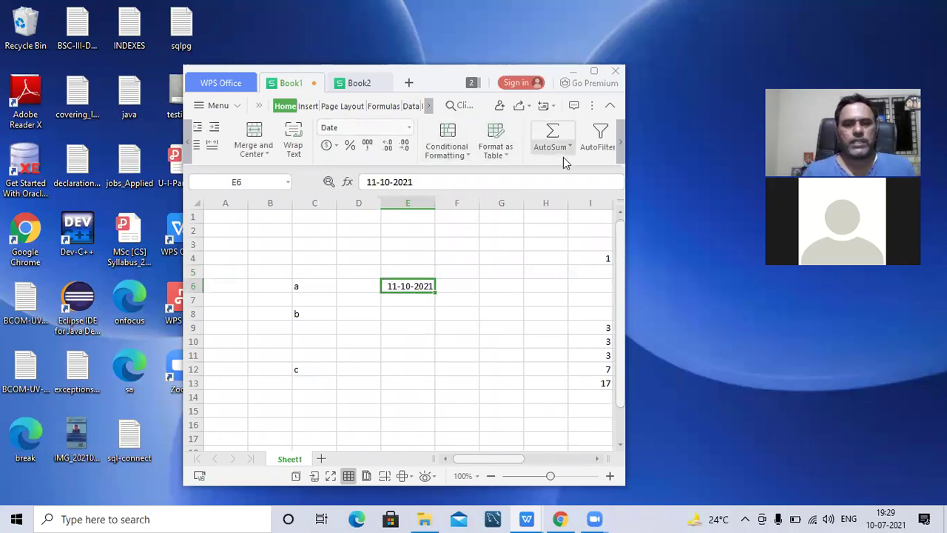
{"action": "left_click", "coordinate": [409, 130]}
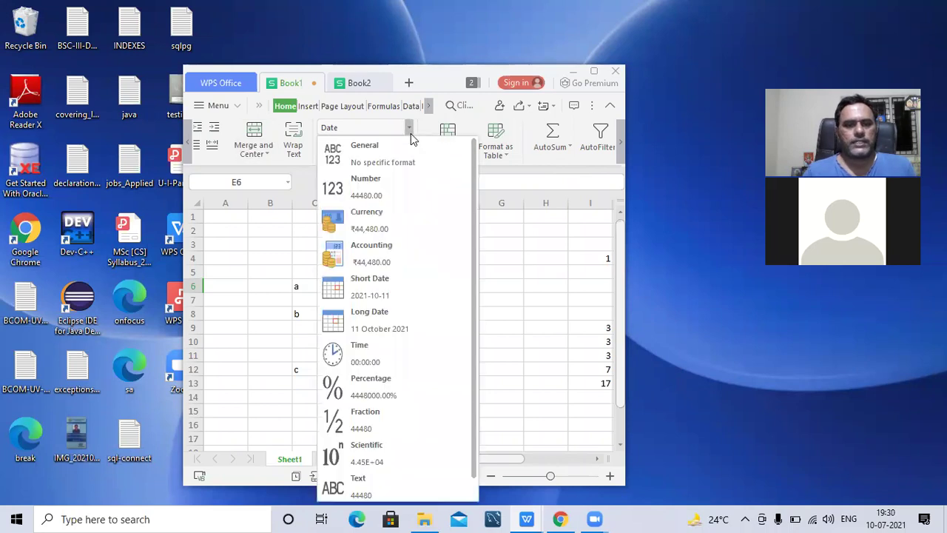
{"action": "left_click", "coordinate": [391, 319]}
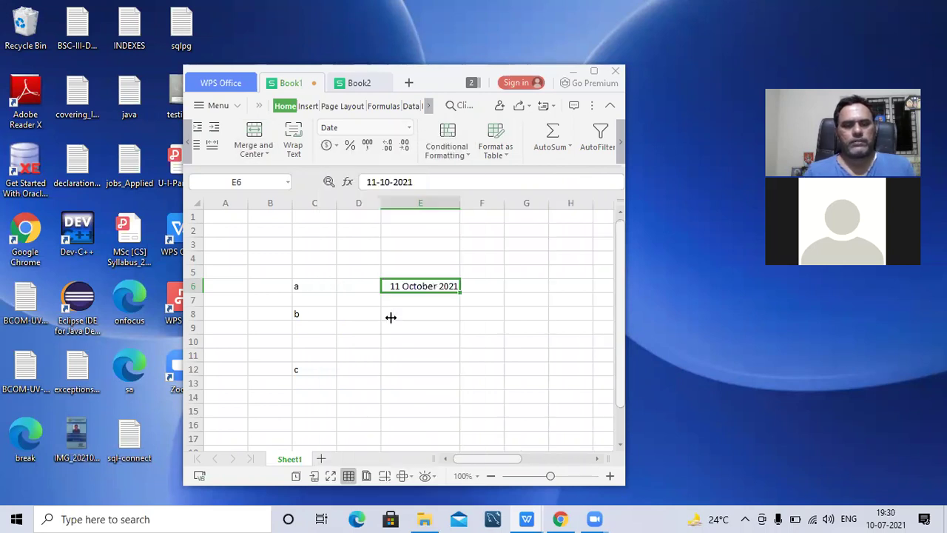
- Maximize the workbook window and add two new blank worksheets after Sheet1
{"action": "left_click", "coordinate": [469, 327]}
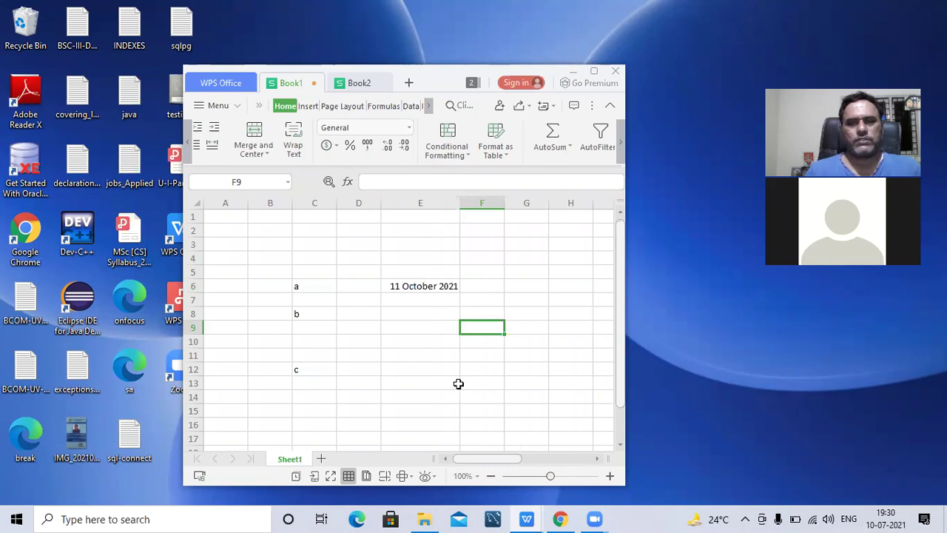
{"action": "left_click", "coordinate": [593, 71]}
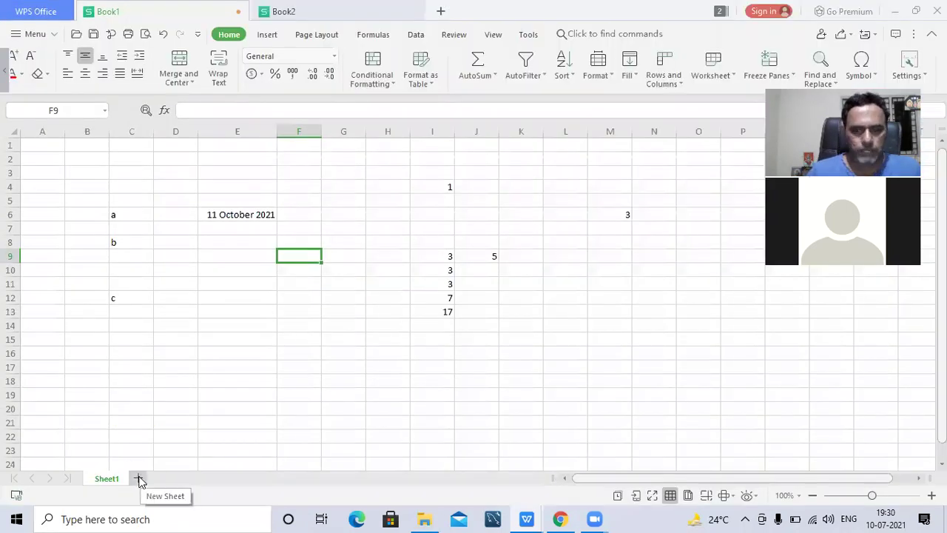
{"action": "left_click", "coordinate": [139, 480]}
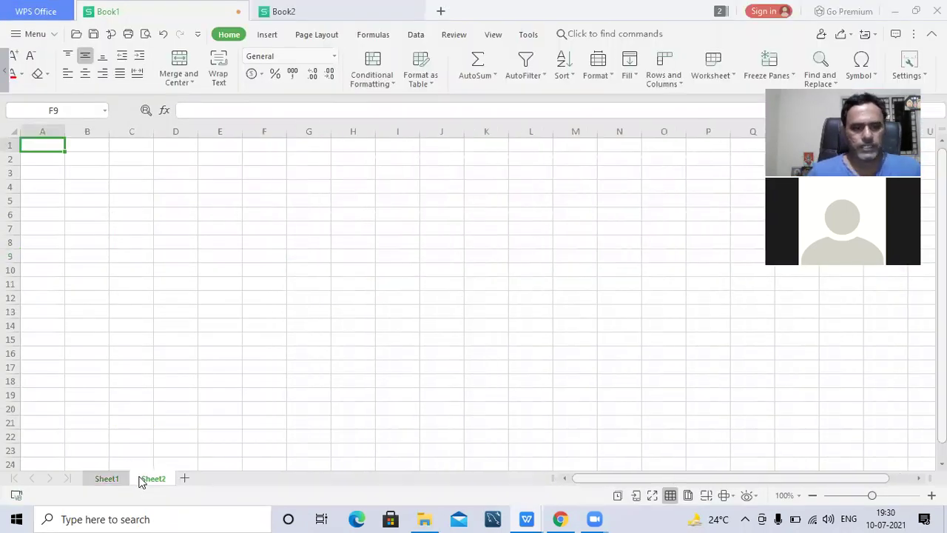
{"action": "left_click", "coordinate": [186, 479]}
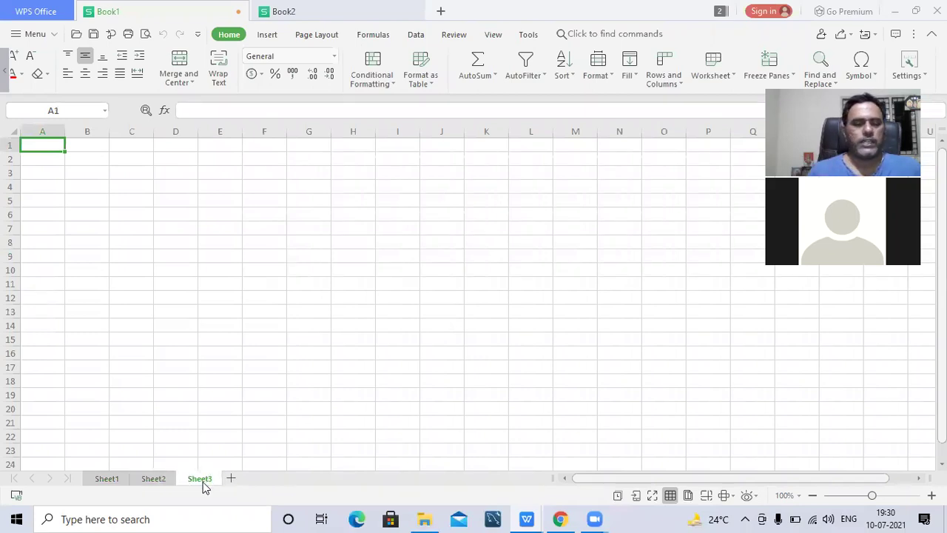
- Insert one sheet after Sheet3 and delete that newly inserted sheet
{"action": "right_click", "coordinate": [203, 483]}
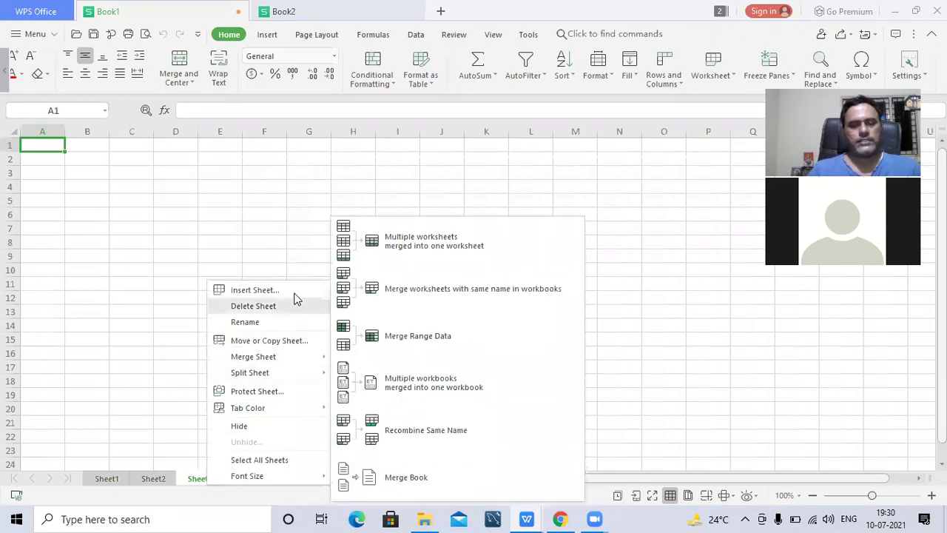
{"action": "left_click", "coordinate": [254, 290]}
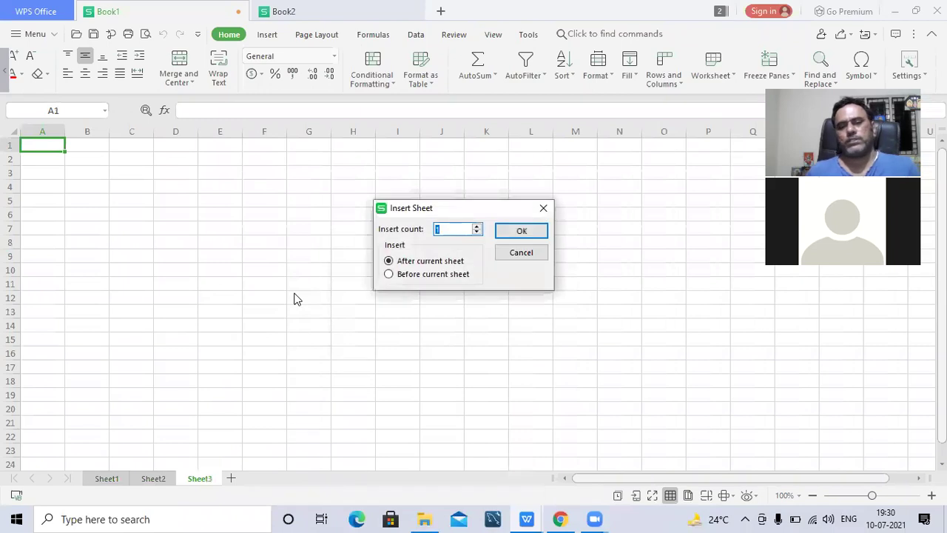
{"action": "left_click", "coordinate": [541, 232]}
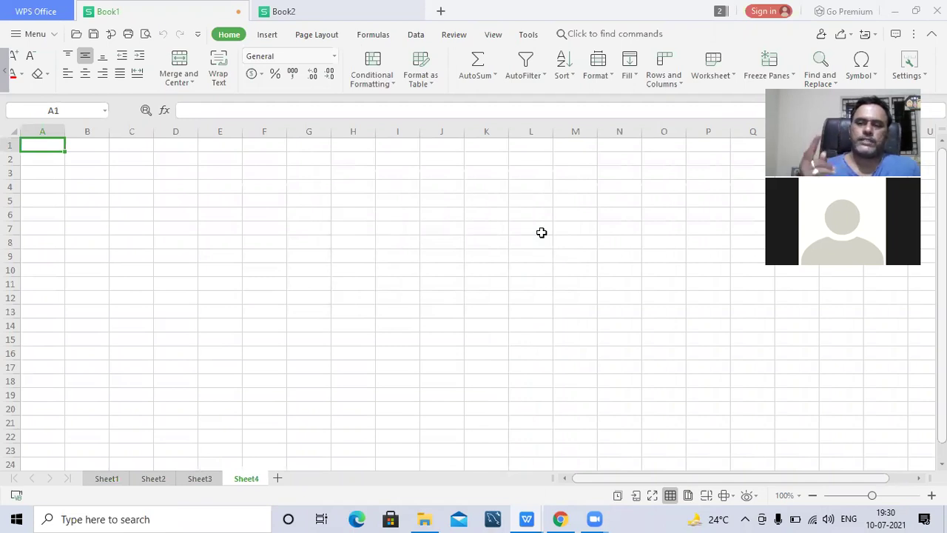
{"action": "right_click", "coordinate": [250, 479]}
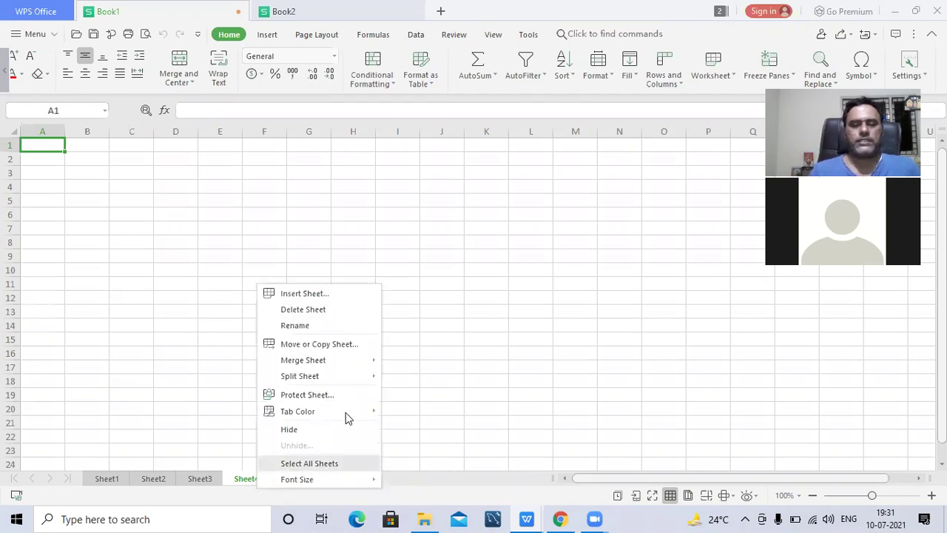
{"action": "left_click", "coordinate": [317, 309]}
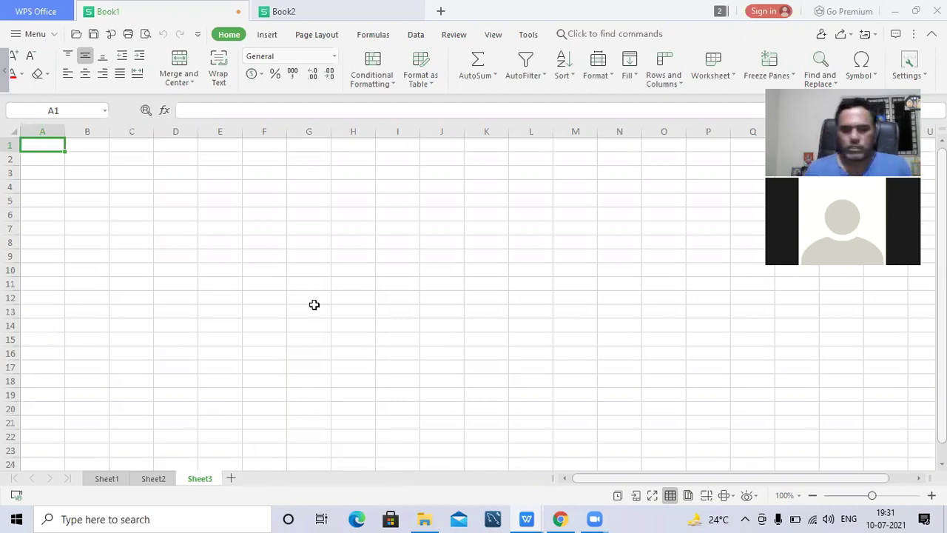
- Move Sheet1 before Sheet3 within Book1 and check the new sheet order
{"action": "left_click", "coordinate": [108, 479]}
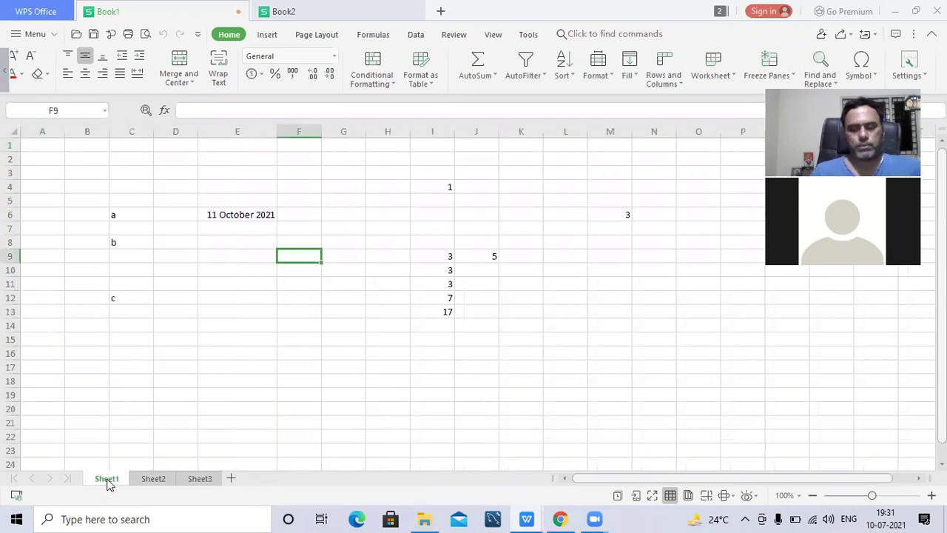
{"action": "right_click", "coordinate": [108, 481]}
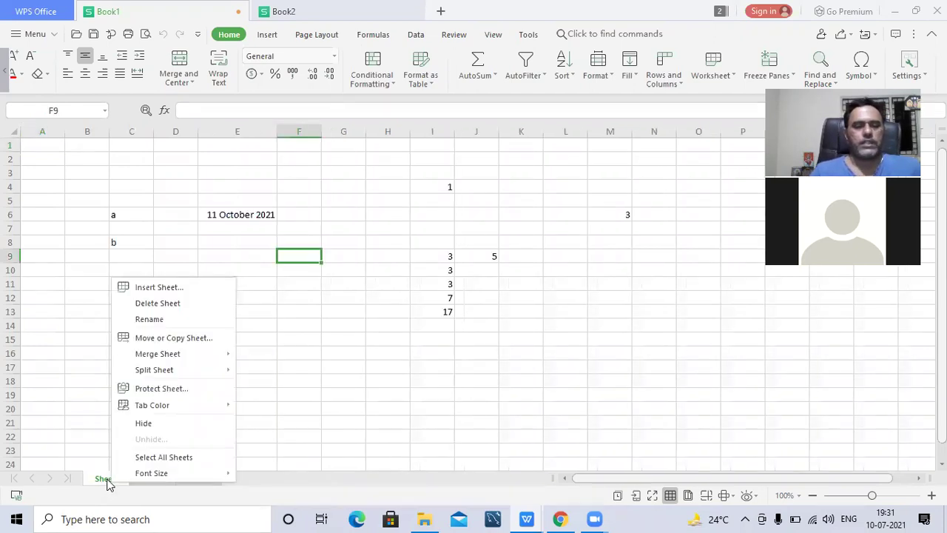
{"action": "left_click", "coordinate": [194, 339]}
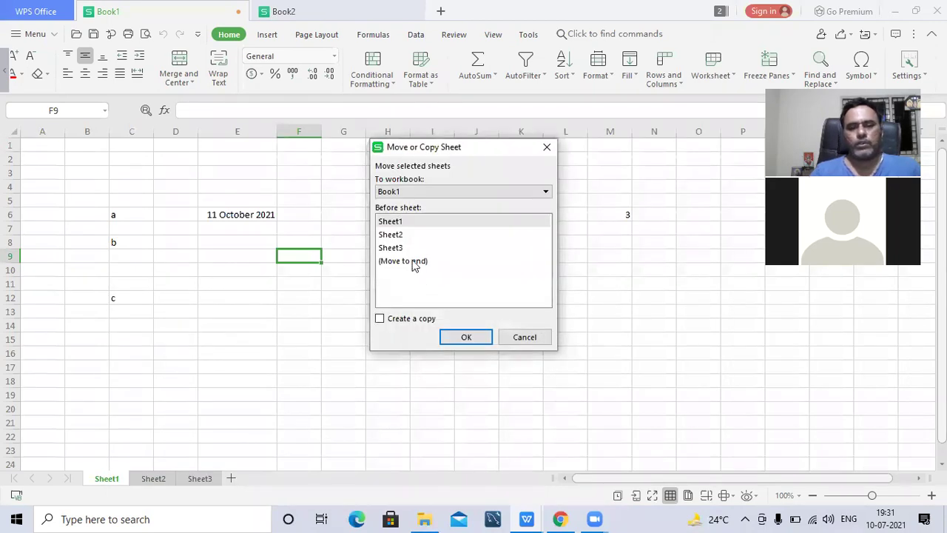
{"action": "left_click", "coordinate": [410, 247]}
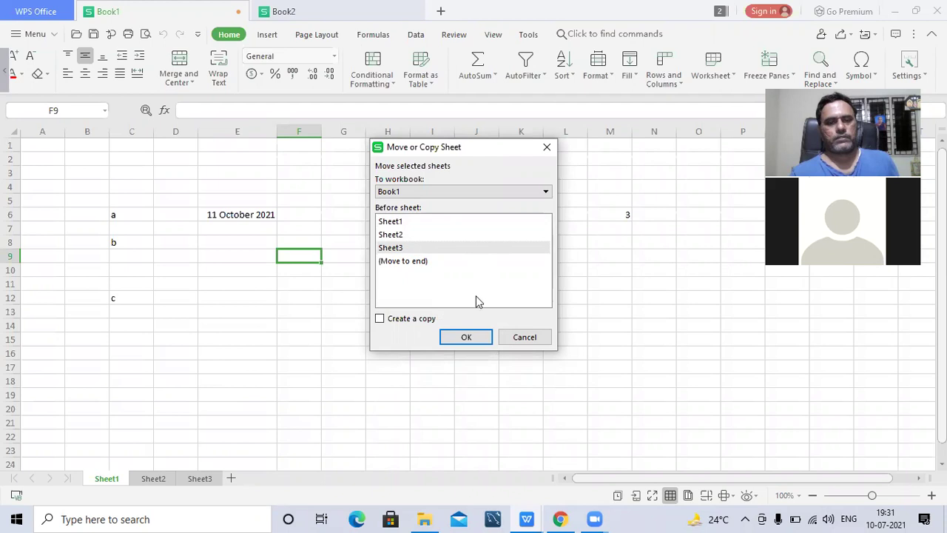
{"action": "left_click", "coordinate": [481, 339]}
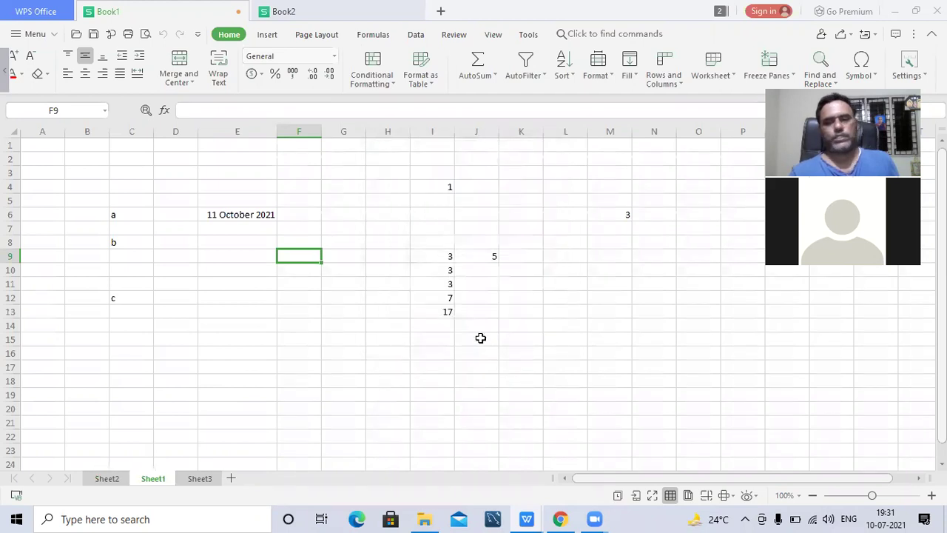
{"action": "left_click", "coordinate": [118, 479]}
{"action": "left_click", "coordinate": [157, 479]}
{"action": "left_click", "coordinate": [190, 479]}
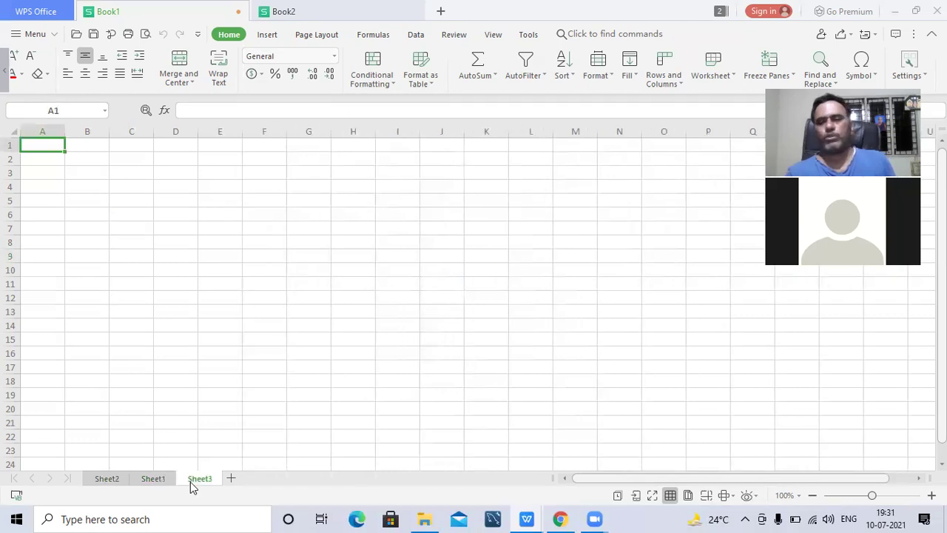
- Create a copy of Sheet1 at the end of the sheets in Book1
{"action": "left_click", "coordinate": [158, 479]}
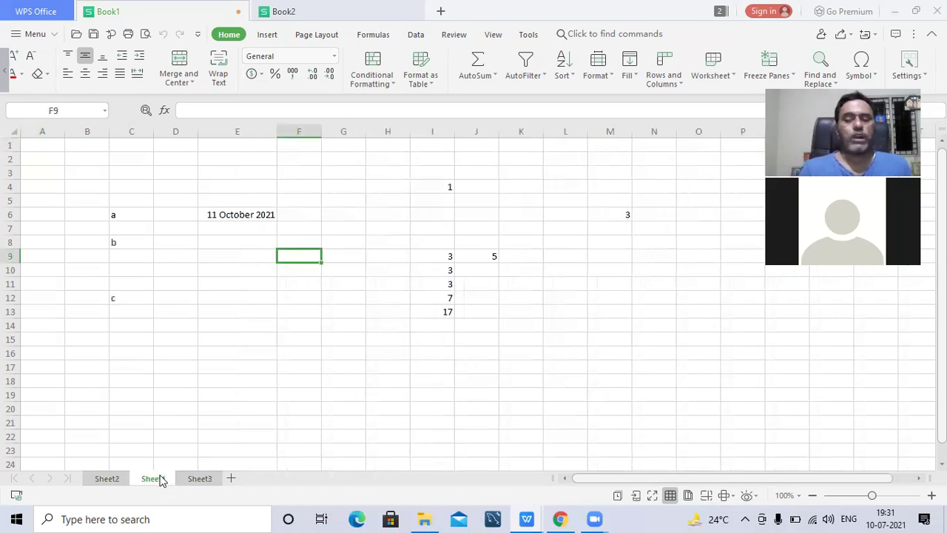
{"action": "right_click", "coordinate": [161, 480]}
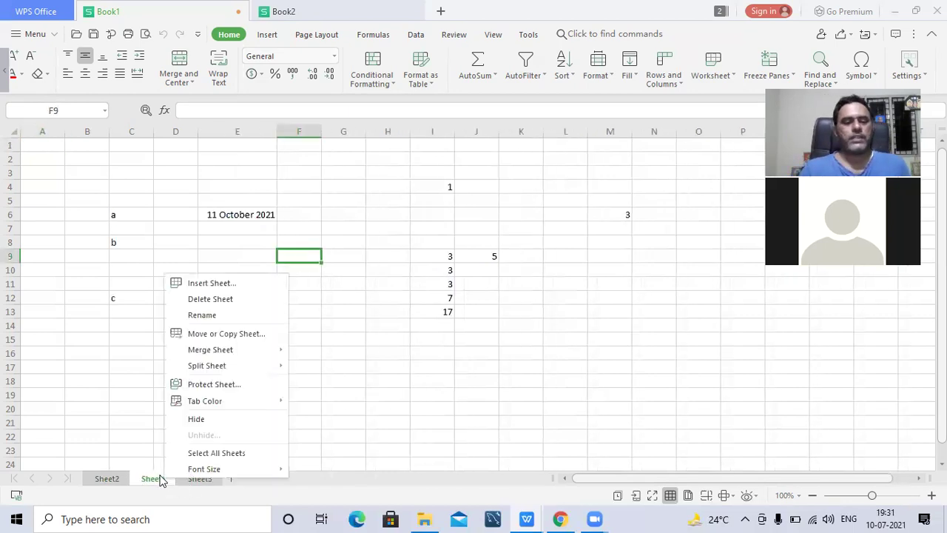
{"action": "left_click", "coordinate": [226, 335]}
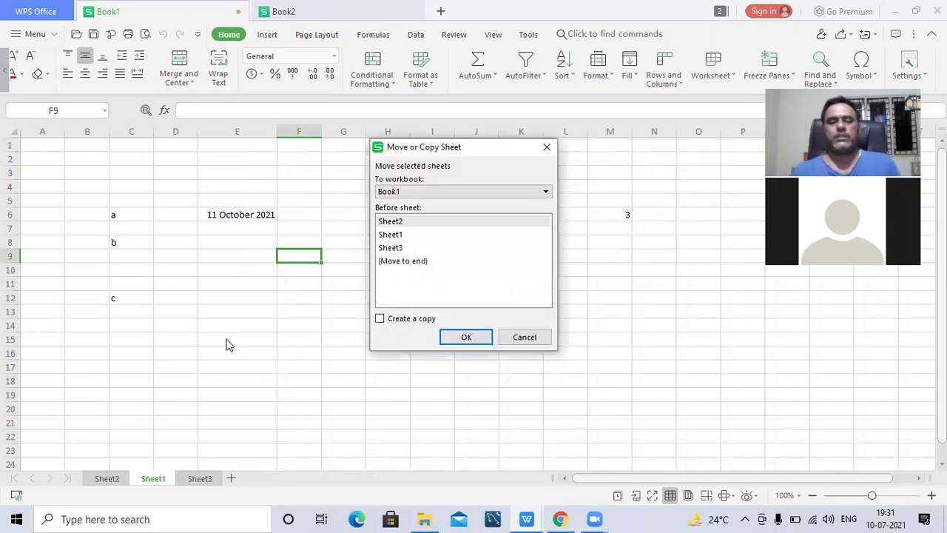
{"action": "left_click", "coordinate": [418, 261]}
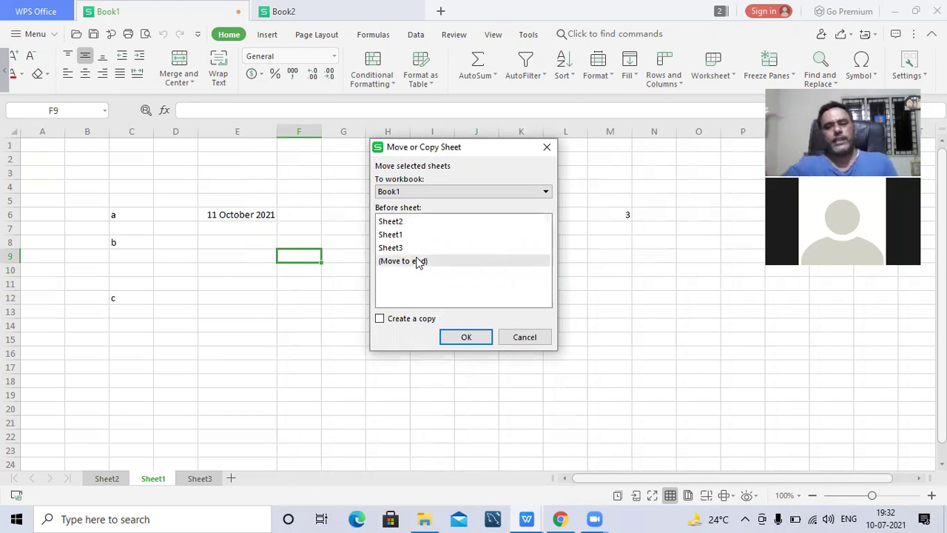
{"action": "left_click", "coordinate": [380, 320]}
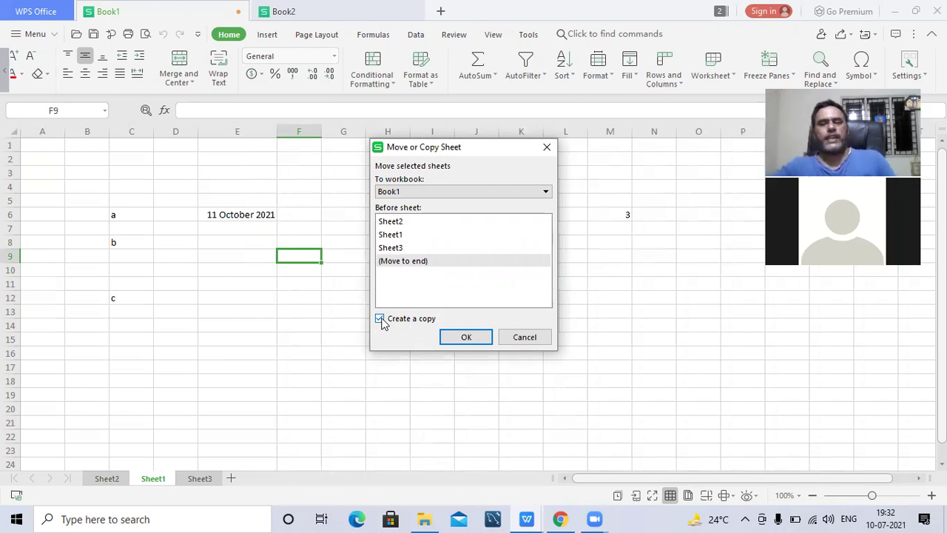
{"action": "left_click", "coordinate": [482, 341]}
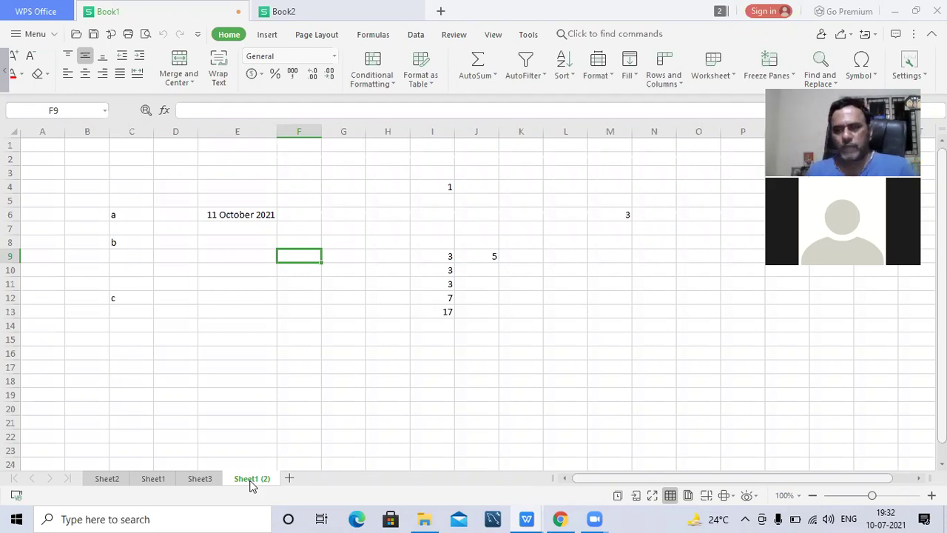
- Set the tab color of the copied sheet to the blue theme color
{"action": "right_click", "coordinate": [250, 480]}
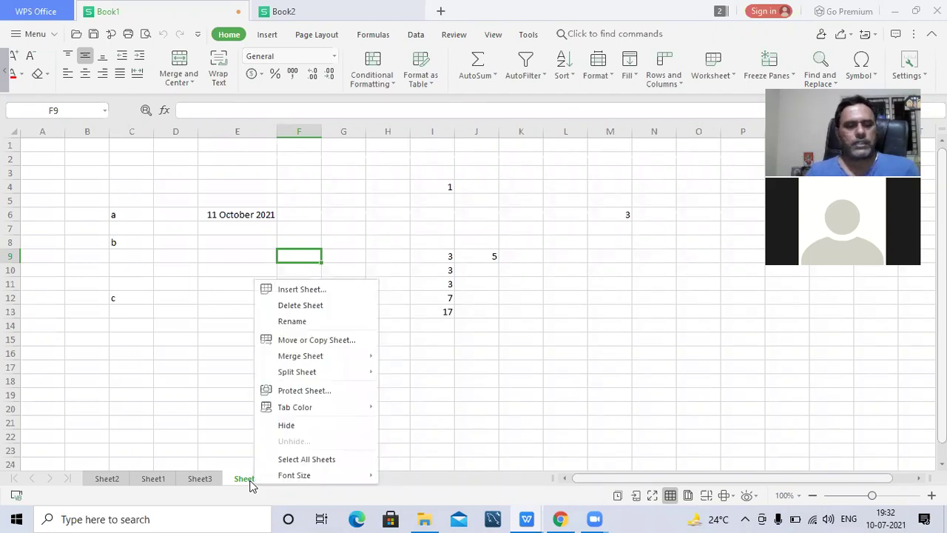
{"action": "mouse_move", "coordinate": [338, 412]}
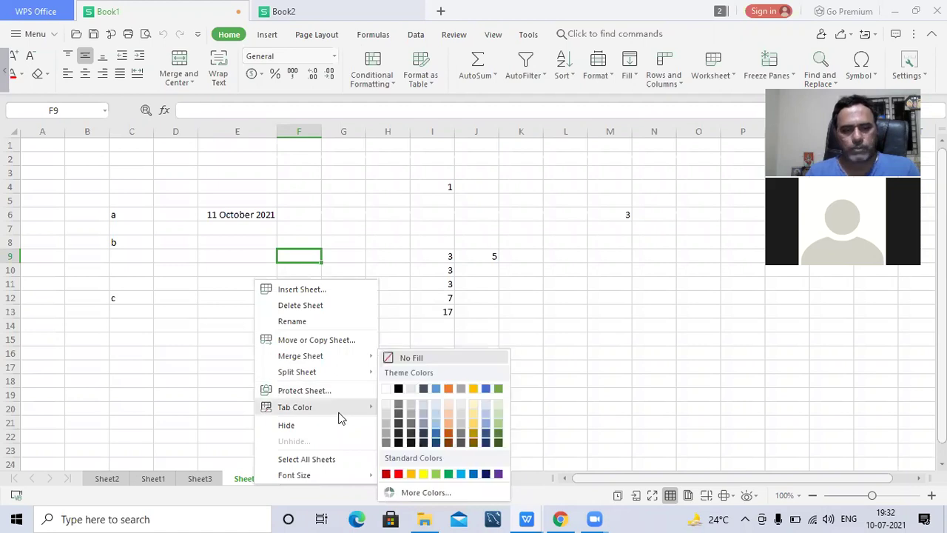
{"action": "left_click", "coordinate": [486, 389]}
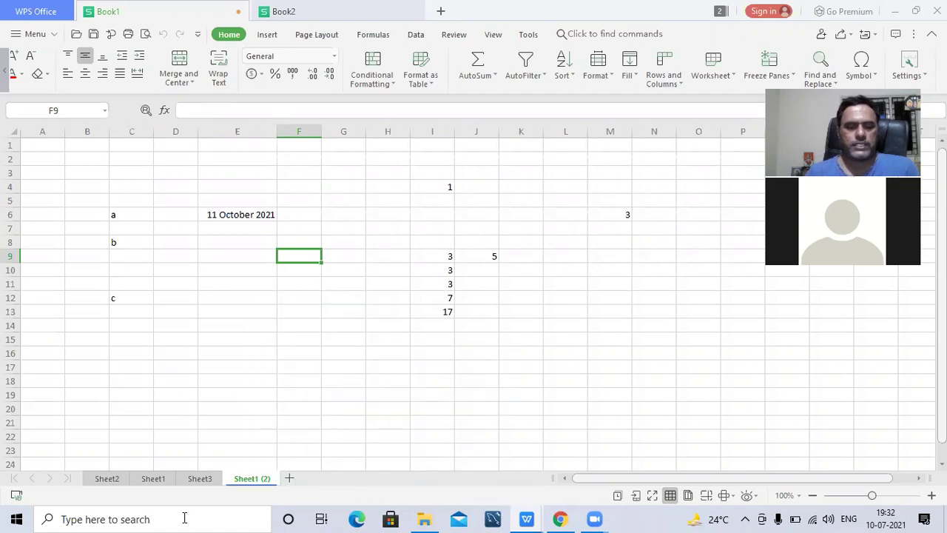
- Set the font size of the sheet tabs to 150%
{"action": "right_click", "coordinate": [243, 480]}
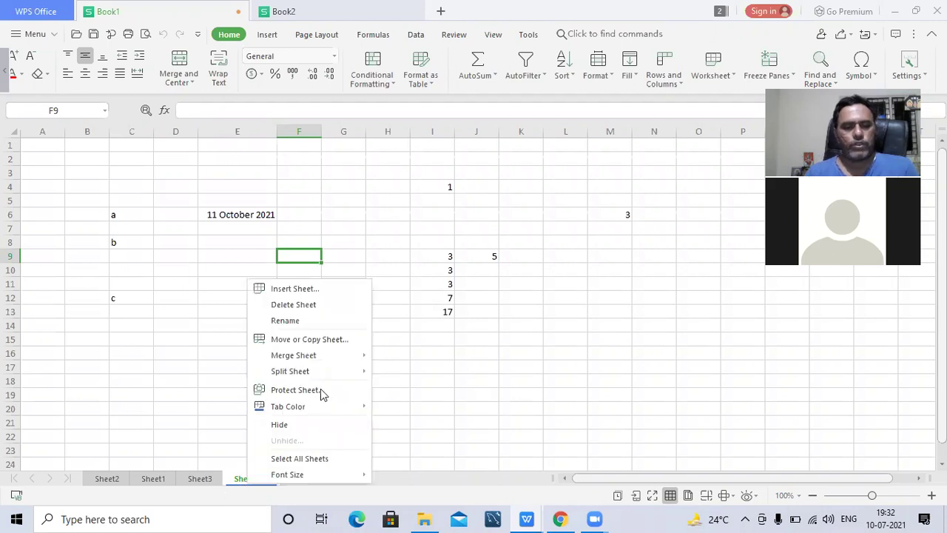
{"action": "mouse_move", "coordinate": [335, 412]}
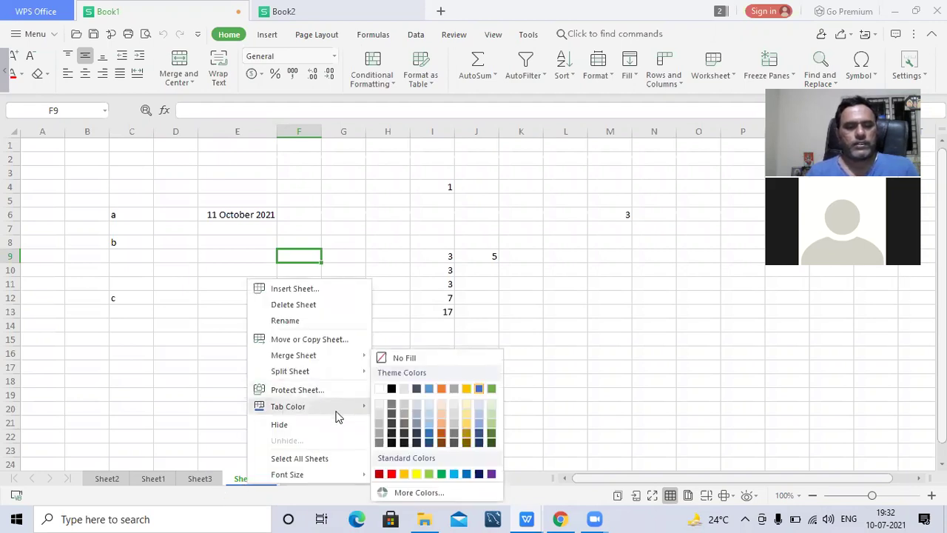
{"action": "mouse_move", "coordinate": [334, 474]}
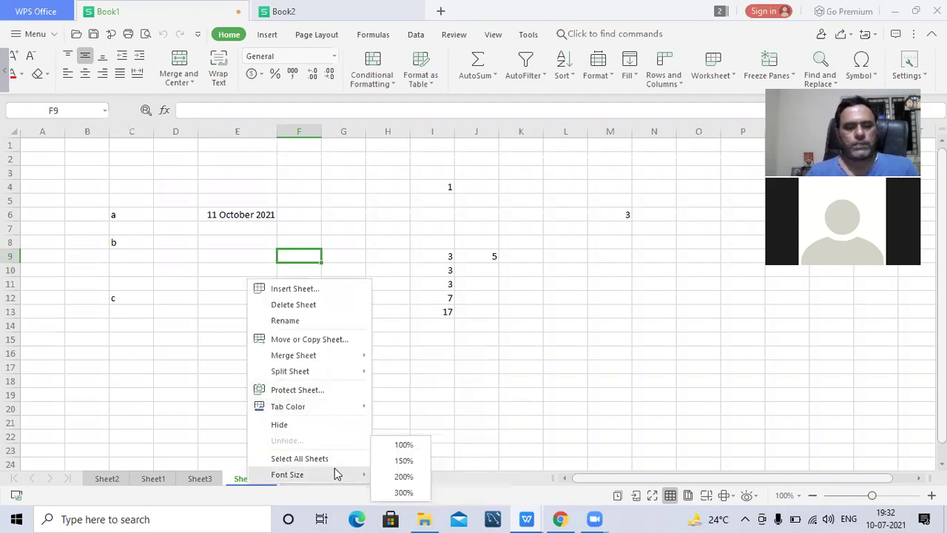
{"action": "left_click", "coordinate": [408, 461]}
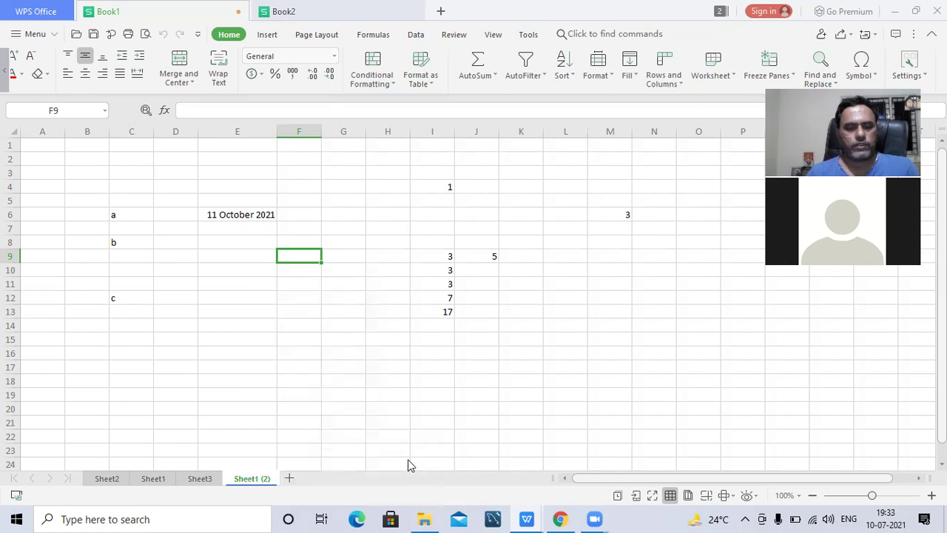
- Rename the copied sheet, Sheet1 (2), as worknotes
{"action": "right_click", "coordinate": [335, 480]}
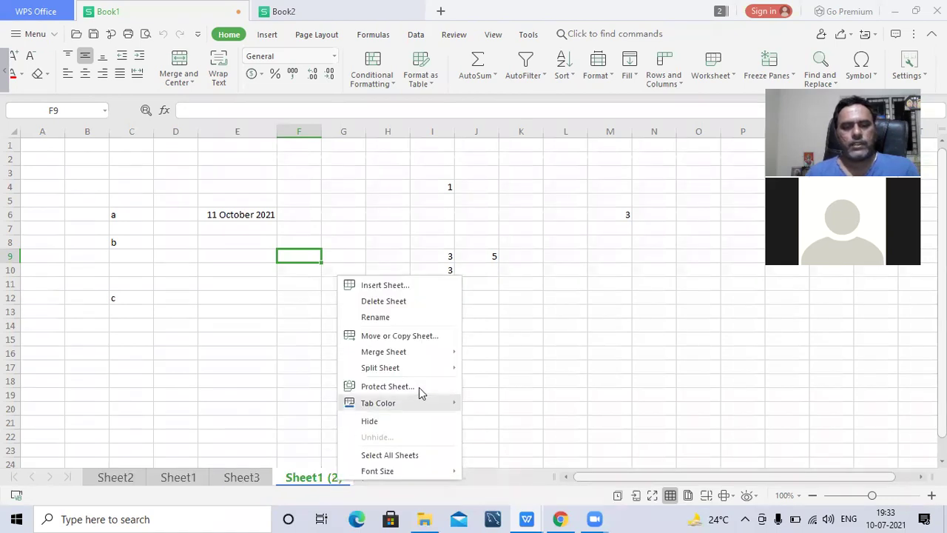
{"action": "mouse_move", "coordinate": [445, 405]}
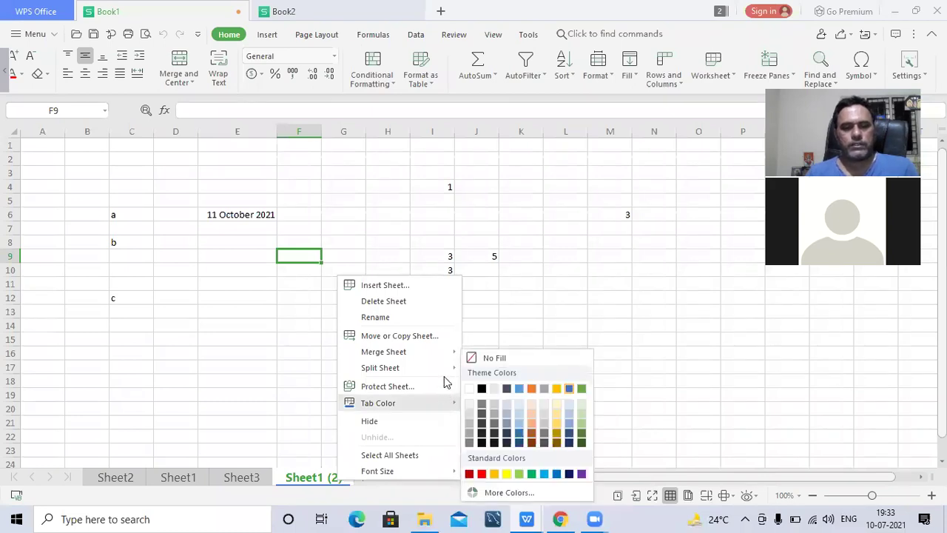
{"action": "right_click", "coordinate": [311, 480]}
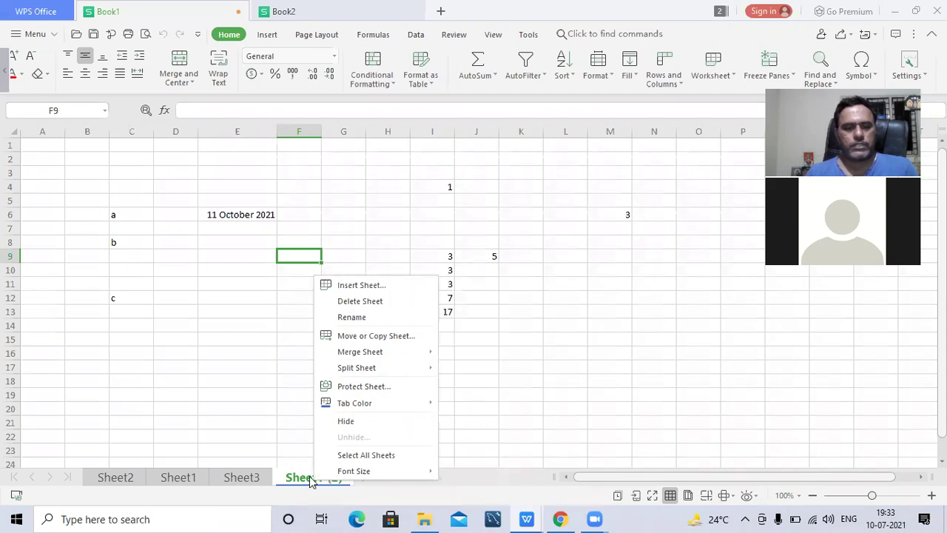
{"action": "left_click", "coordinate": [425, 317]}
{"action": "type", "text": "workb"}
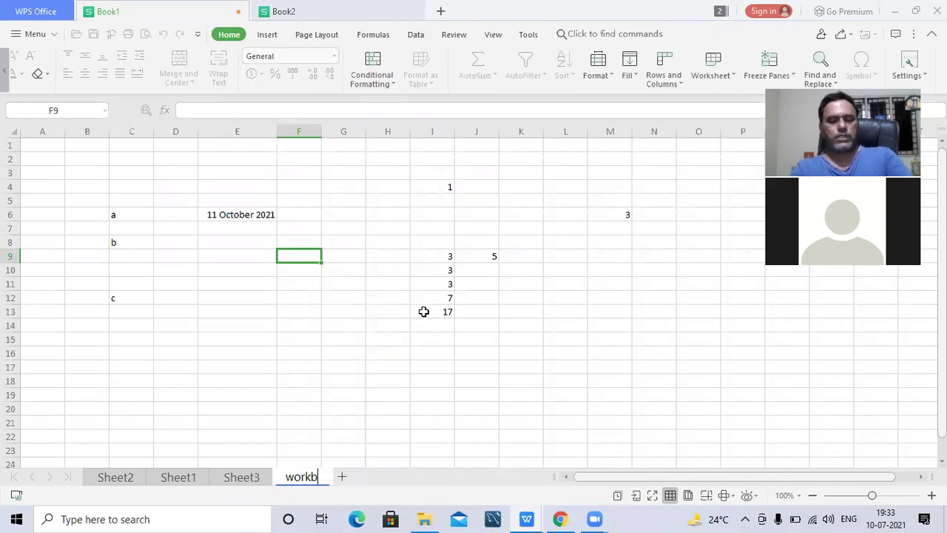
{"action": "key", "text": "BackSpace"}
{"action": "type", "text": "notes"}
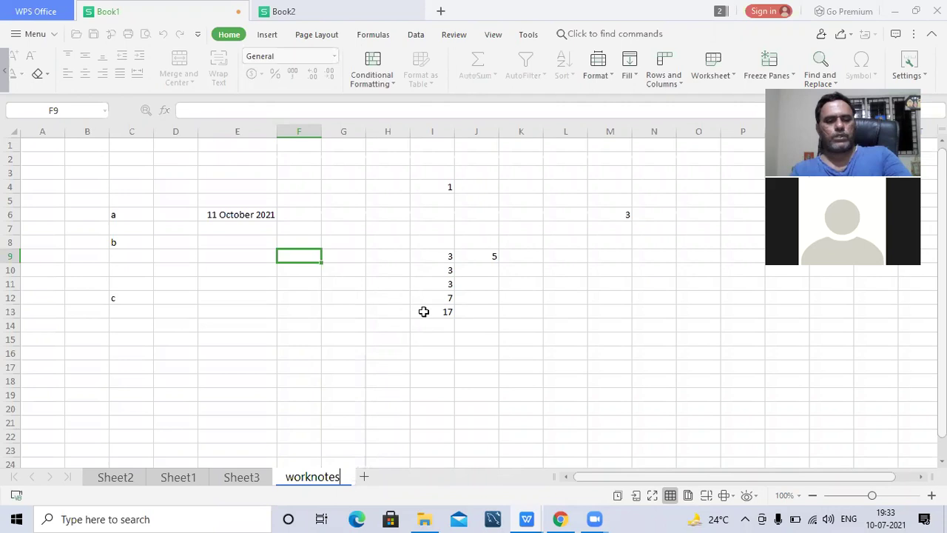
{"action": "left_click", "coordinate": [349, 437]}
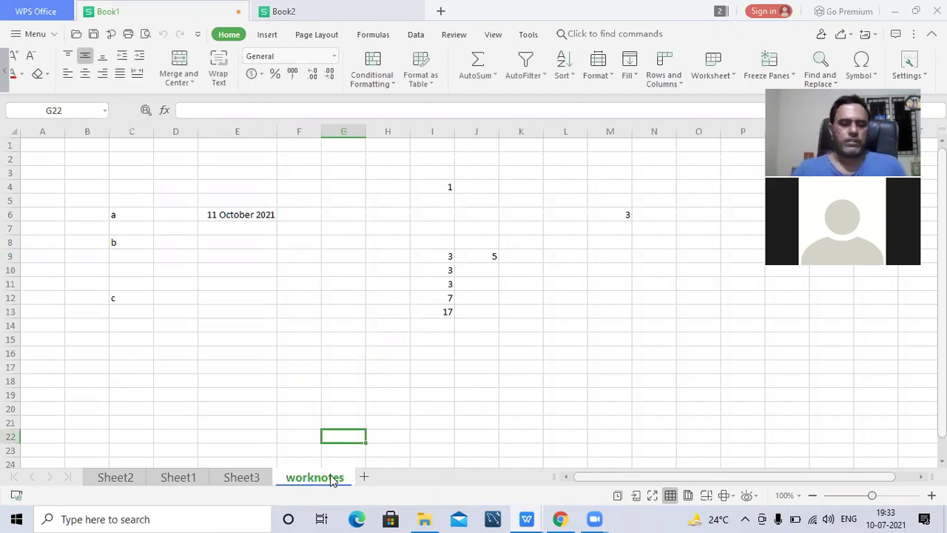
- Set the font size of the sheet tabs to 100%
{"action": "right_click", "coordinate": [332, 479]}
{"action": "mouse_move", "coordinate": [374, 470]}
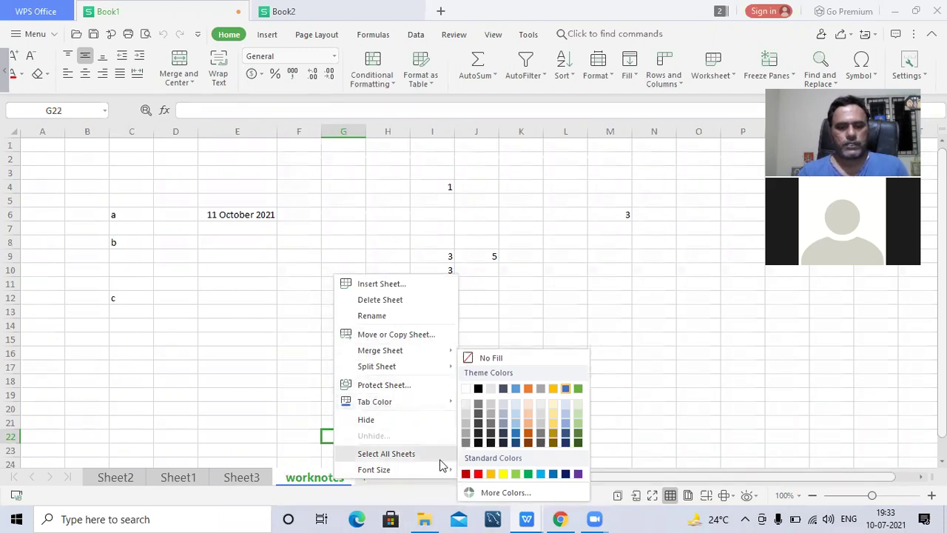
{"action": "mouse_move", "coordinate": [436, 477]}
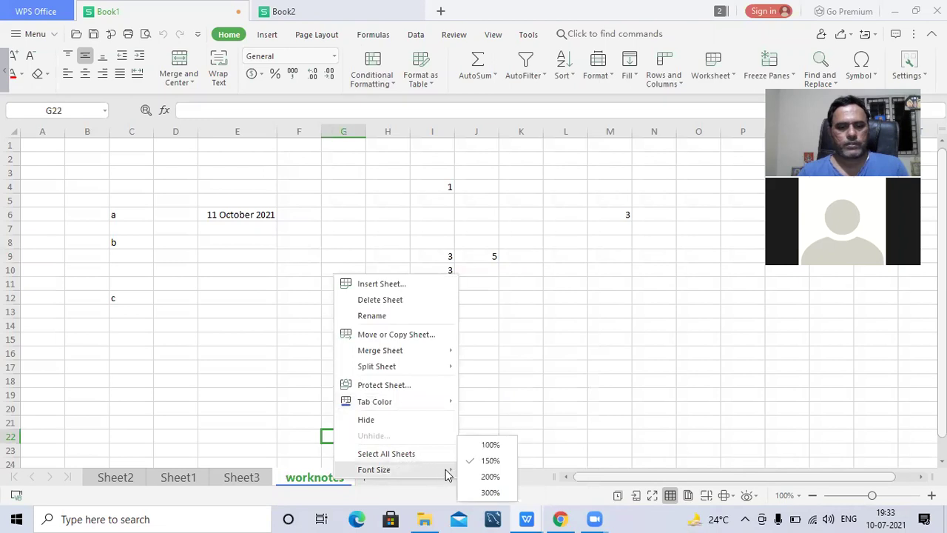
{"action": "mouse_move", "coordinate": [433, 360]}
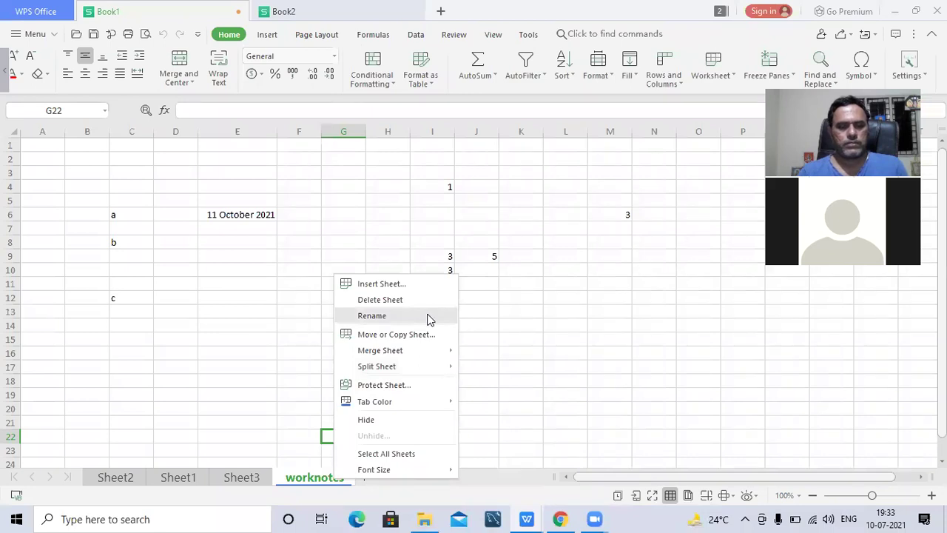
{"action": "right_click", "coordinate": [309, 482]}
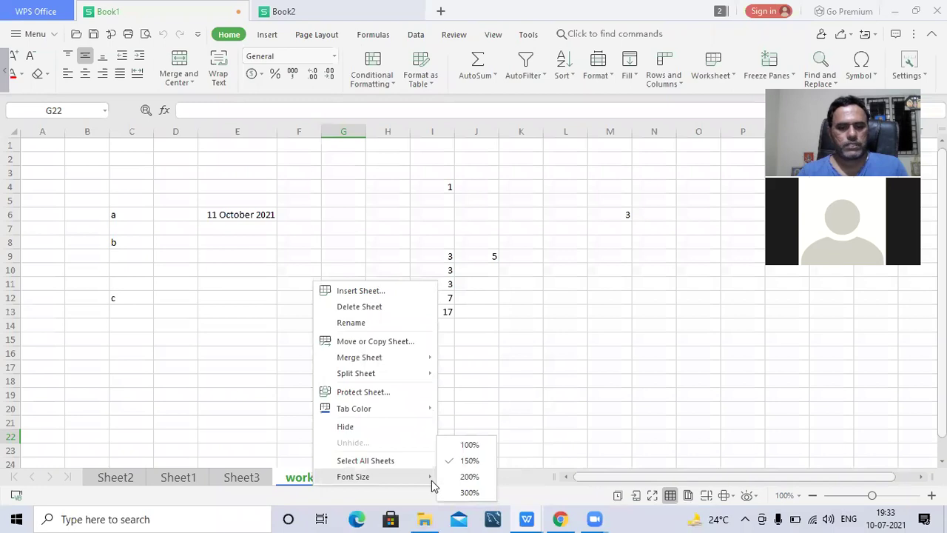
{"action": "left_click", "coordinate": [471, 445]}
- Set the tab color of Sheet3 to standard red
{"action": "right_click", "coordinate": [280, 477]}
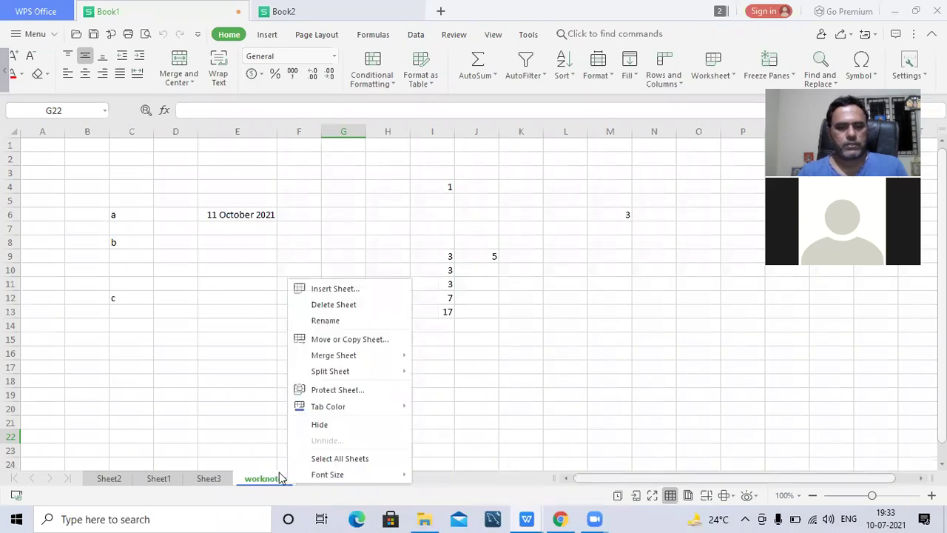
{"action": "mouse_move", "coordinate": [376, 369]}
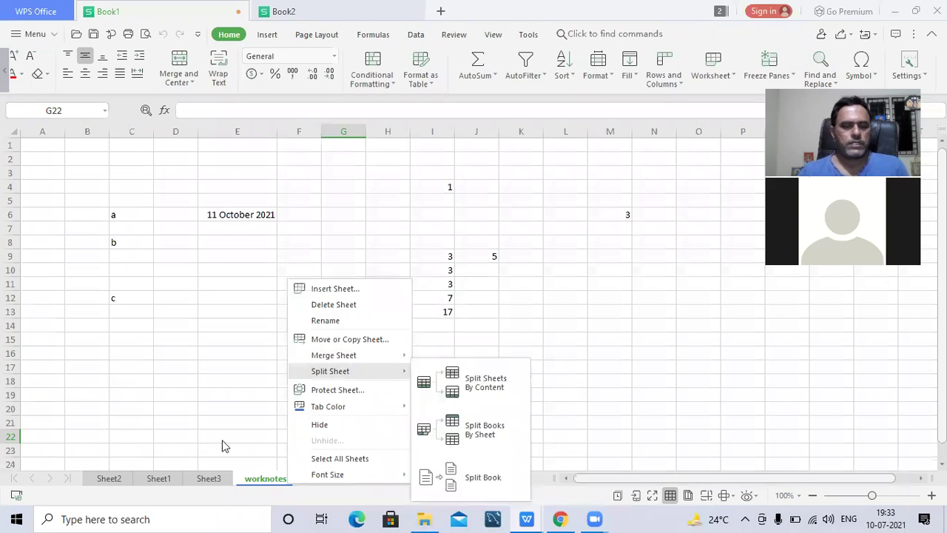
{"action": "left_click", "coordinate": [213, 479]}
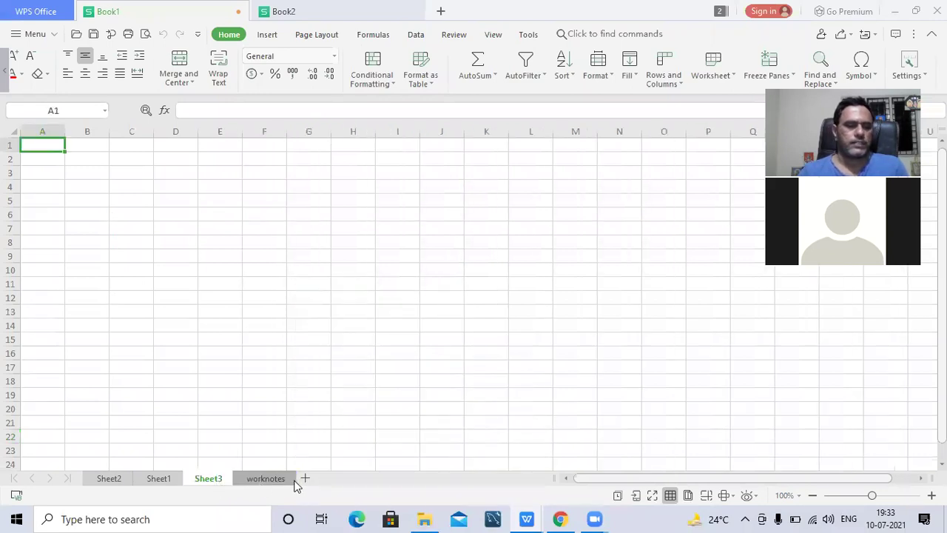
{"action": "left_click", "coordinate": [294, 482], "text": "ctrl"}
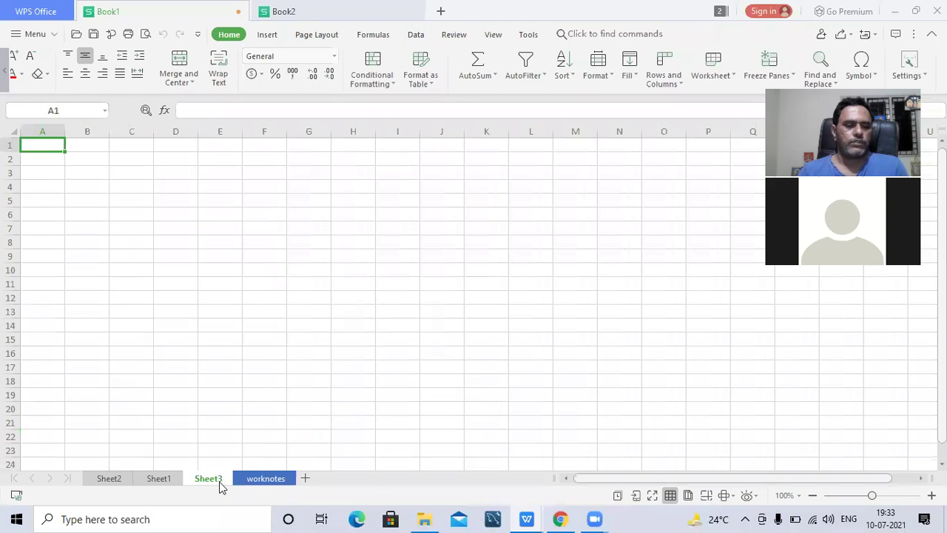
{"action": "right_click", "coordinate": [220, 486]}
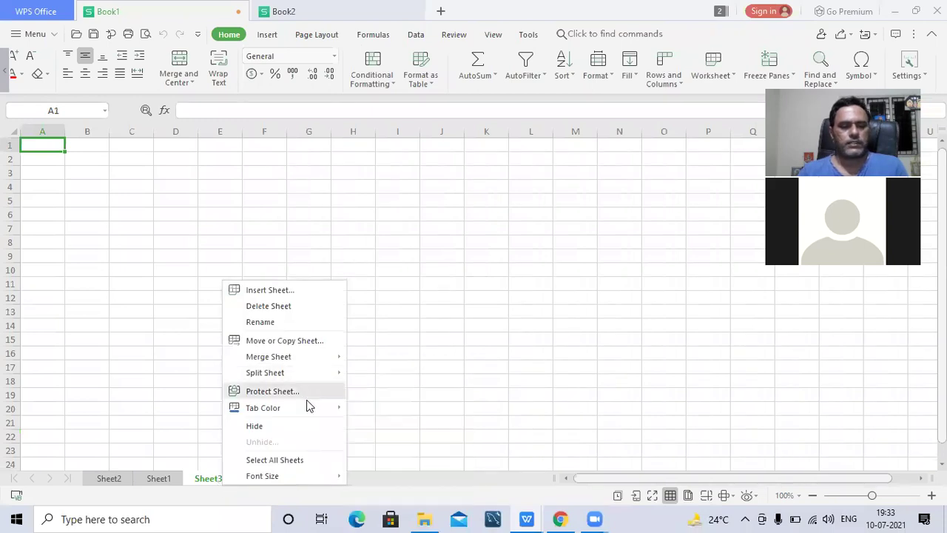
{"action": "mouse_move", "coordinate": [309, 406]}
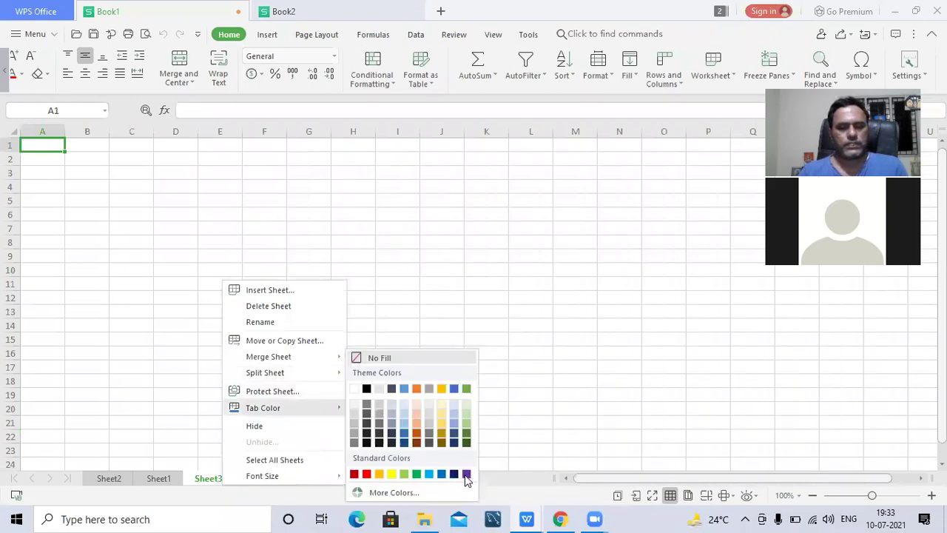
{"action": "left_click", "coordinate": [368, 476]}
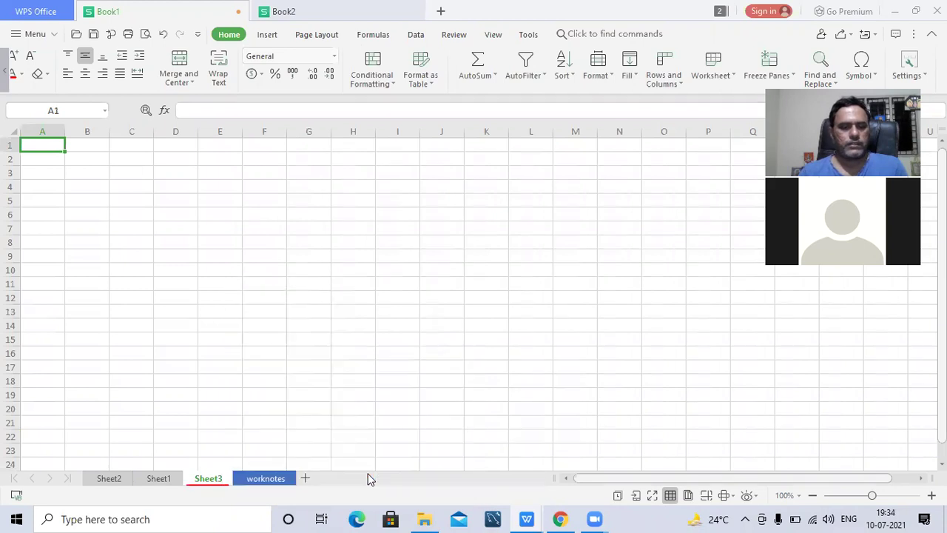
- Switch to Sheet1 and select the cell range I9:N13
{"action": "left_click", "coordinate": [166, 481]}
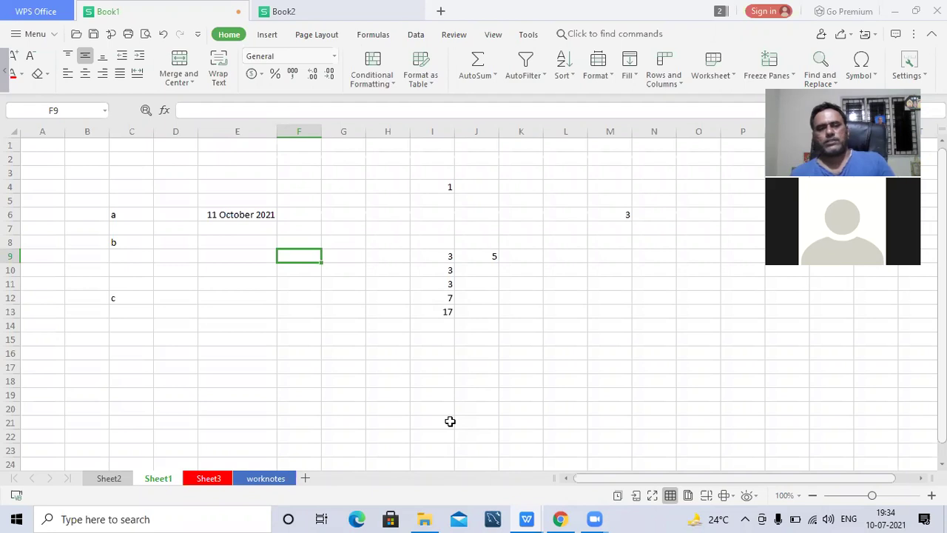
{"action": "left_click", "coordinate": [427, 257]}
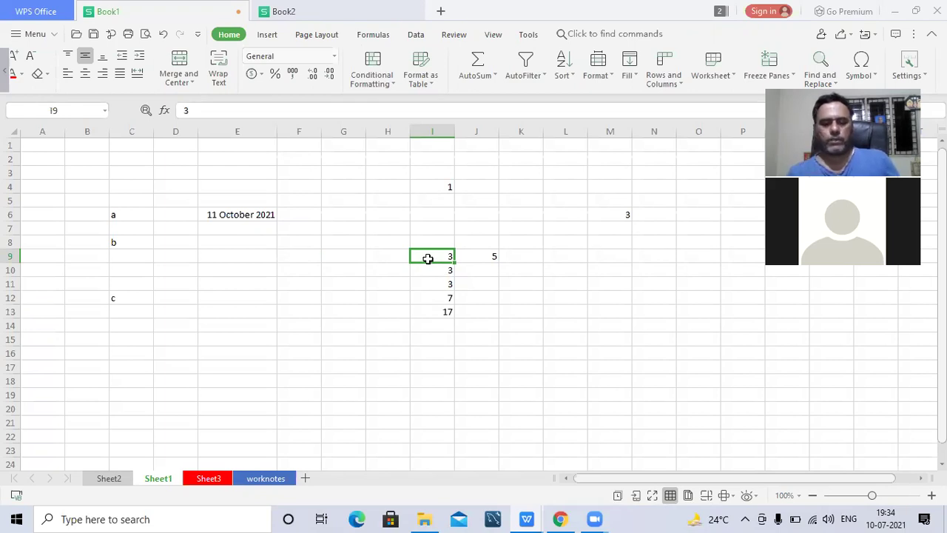
{"action": "left_click_drag", "start_coordinate": [428, 258], "coordinate": [660, 315]}
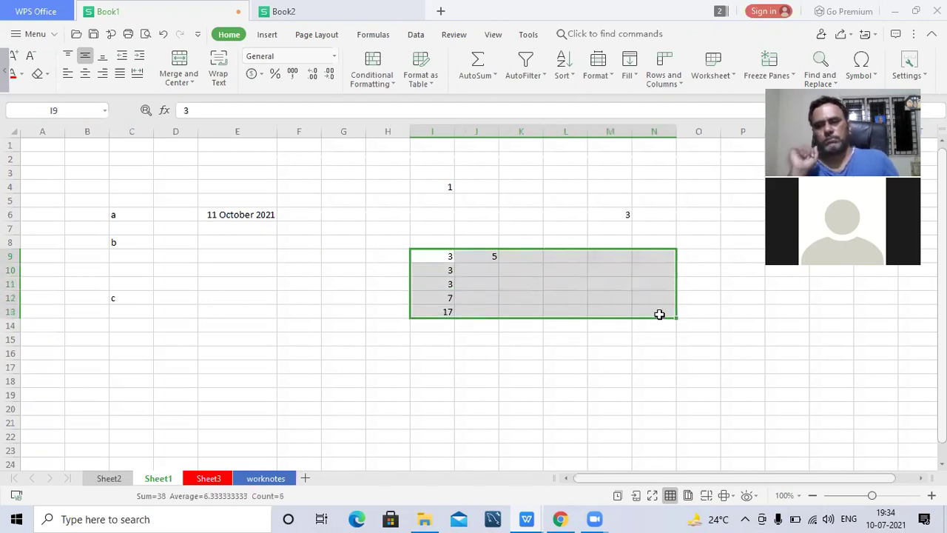
- Select the cell range I9:K13 starting from cell I9, and clear the selection
{"action": "left_click", "coordinate": [449, 256]}
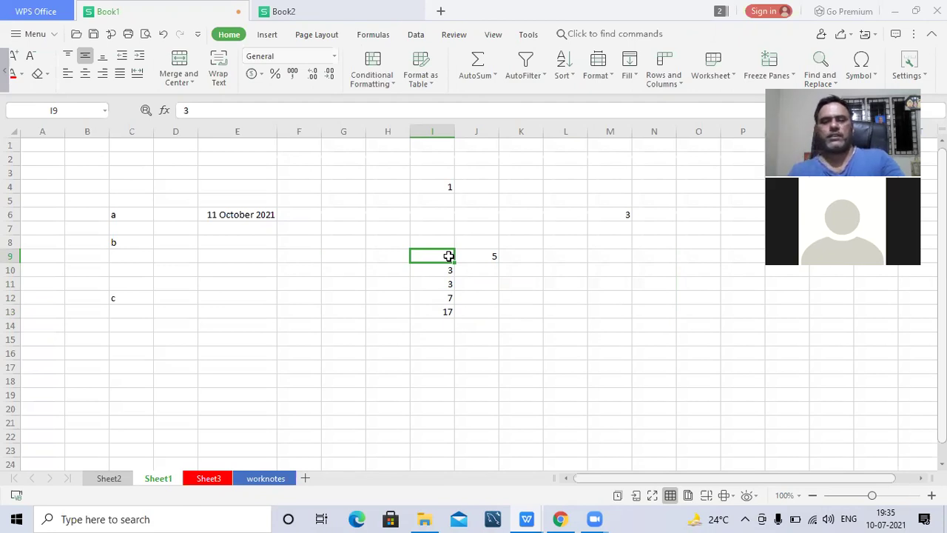
{"action": "key", "text": "shift+Right"}
{"action": "key", "text": "shift+Right"}
{"action": "key", "text": "shift+Down"}
{"action": "key", "text": "shift+Down"}
{"action": "key", "text": "shift+Down"}
{"action": "key", "text": "shift+Down"}
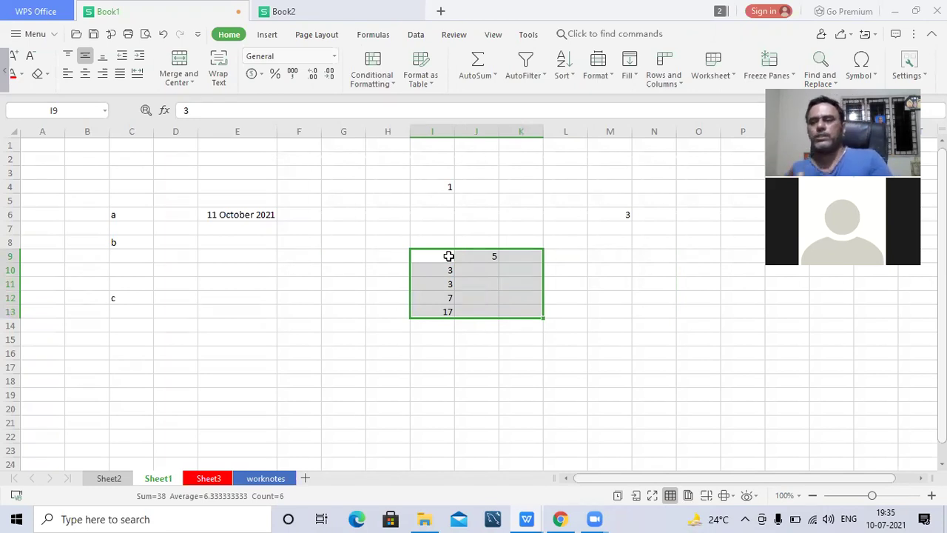
{"action": "left_click", "coordinate": [300, 245]}
{"action": "left_click", "coordinate": [446, 257]}
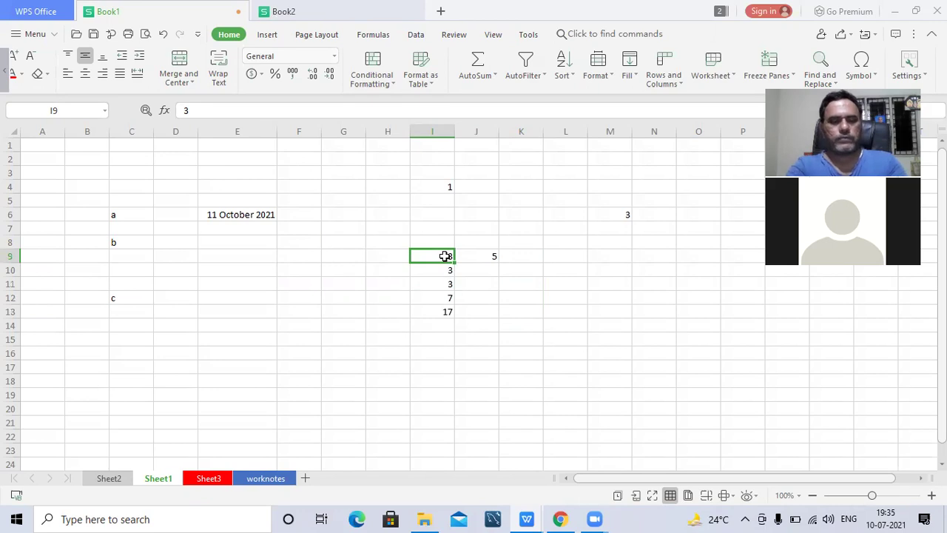
{"action": "key", "text": "Down"}
{"action": "key", "text": "Down"}
{"action": "key", "text": "Down"}
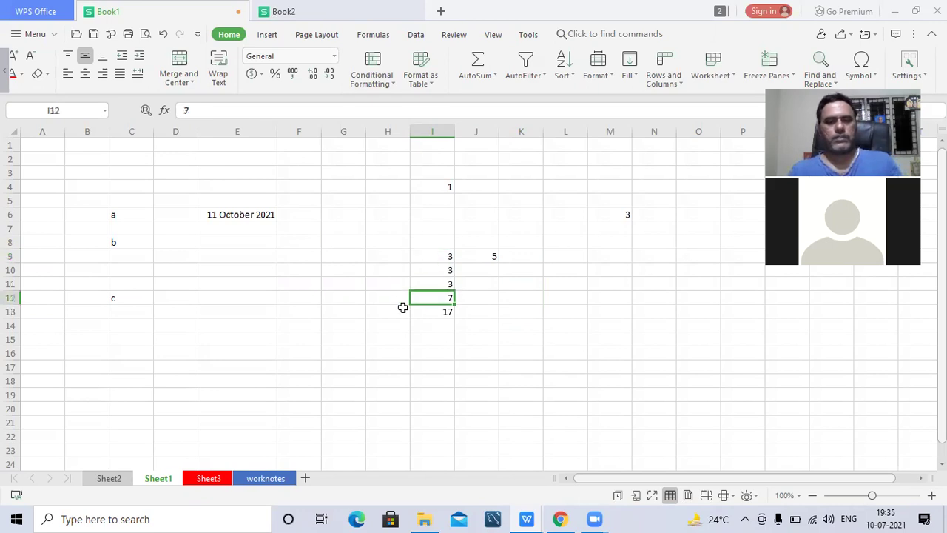
{"action": "left_click", "coordinate": [450, 251]}
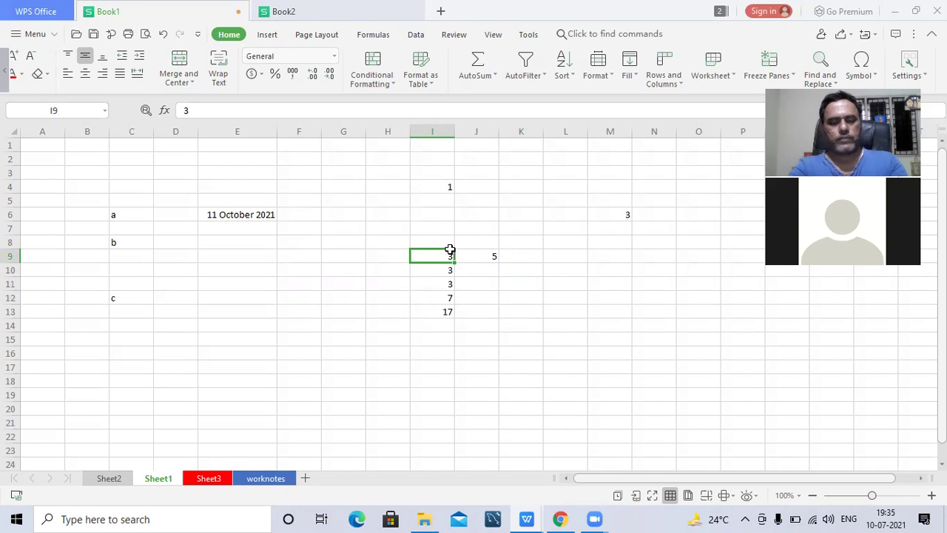
{"action": "key", "text": "Down"}
{"action": "key", "text": "Down"}
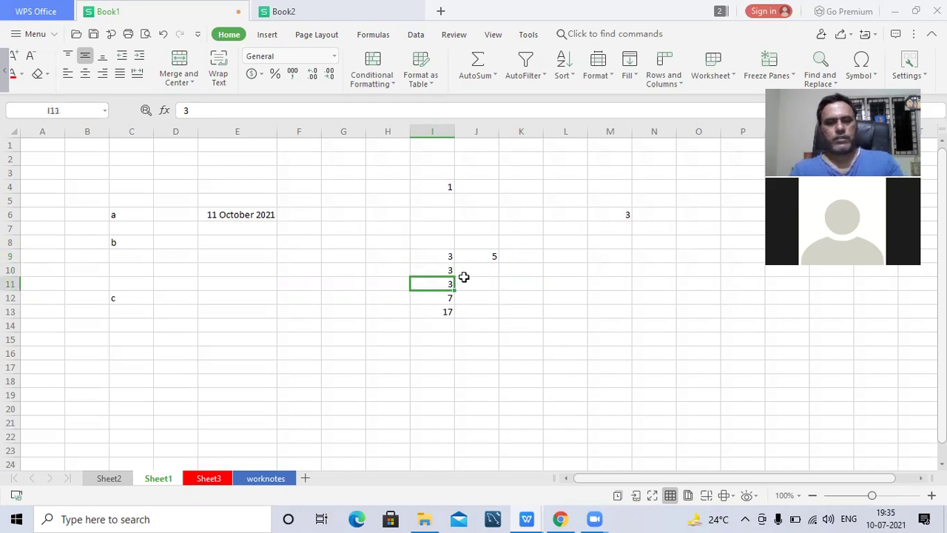
{"action": "left_click", "coordinate": [448, 253]}
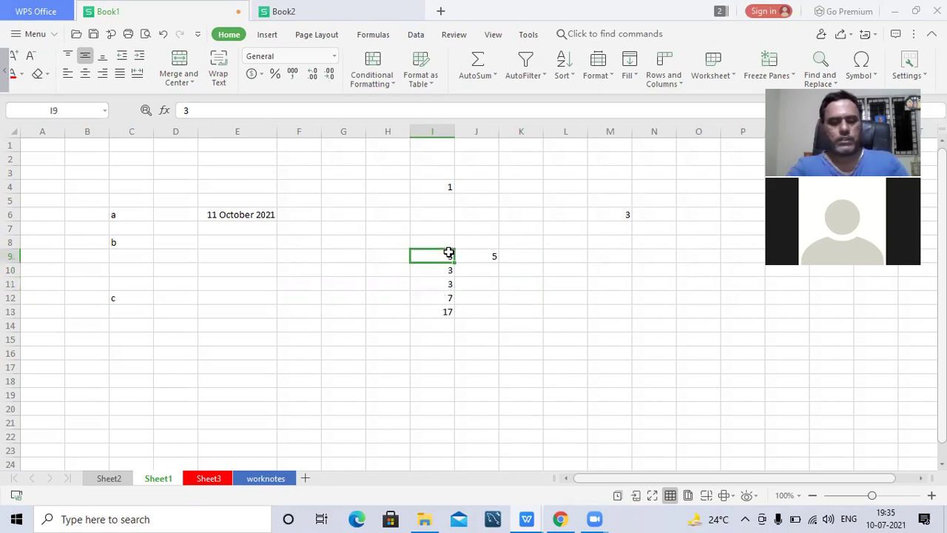
{"action": "left_click", "coordinate": [438, 297]}
{"action": "left_click", "coordinate": [448, 257]}
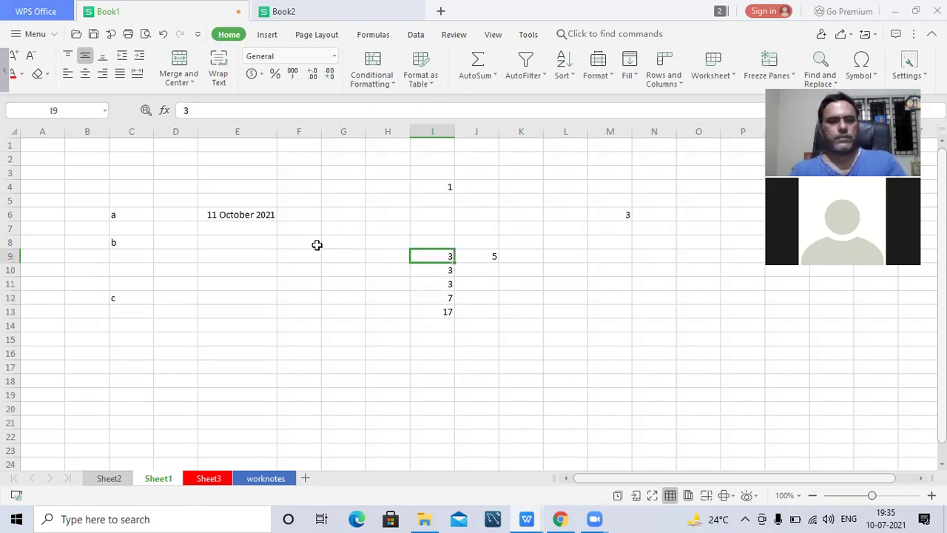
{"action": "left_click", "coordinate": [124, 217]}
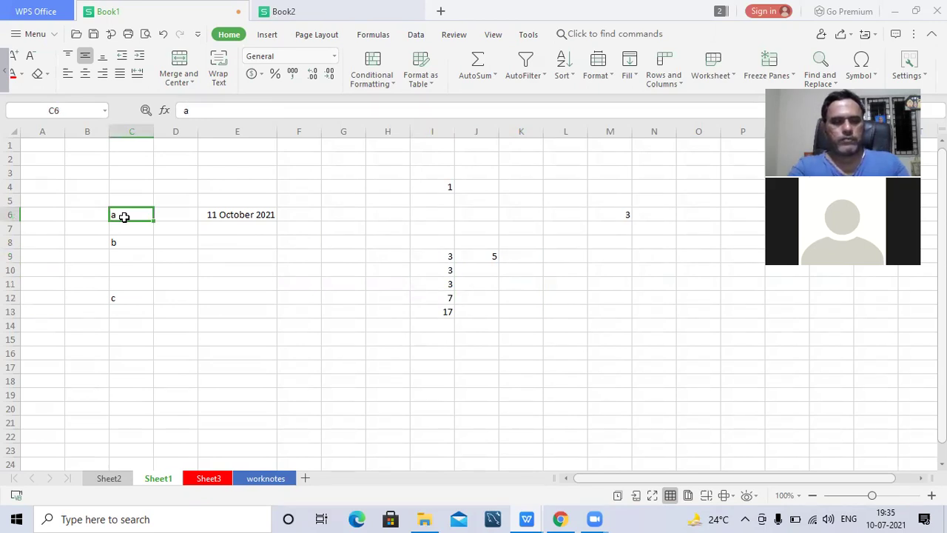
{"action": "left_click", "coordinate": [142, 273]}
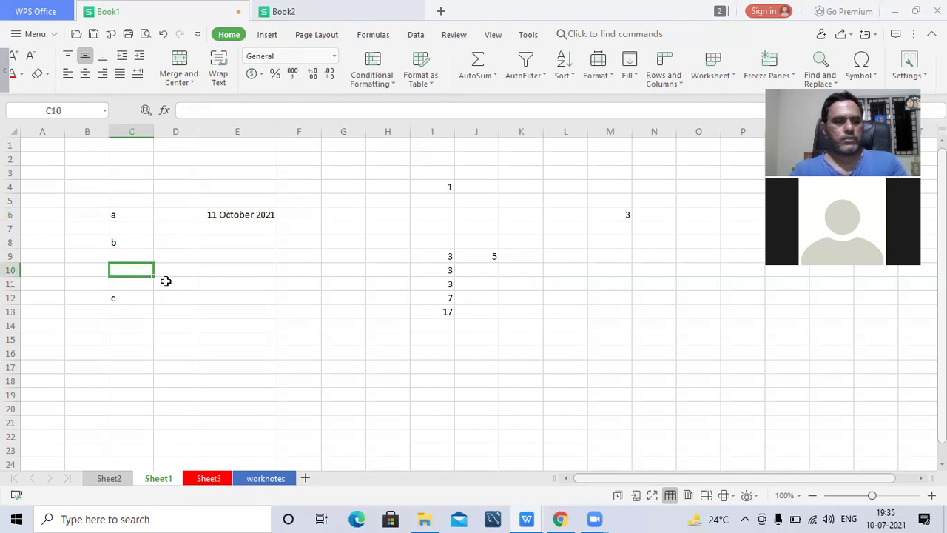
{"action": "left_click", "coordinate": [129, 299]}
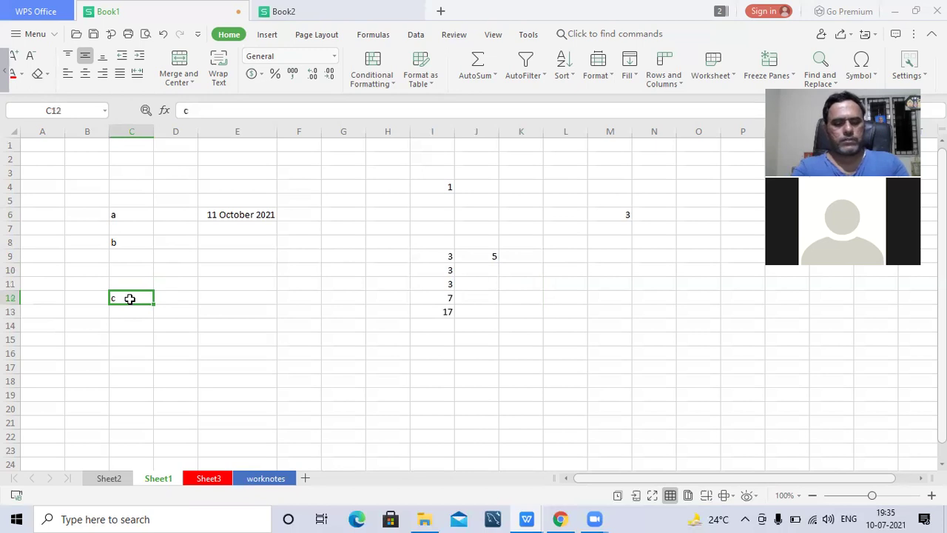
{"action": "left_click", "coordinate": [217, 316]}
{"action": "left_click", "coordinate": [328, 296]}
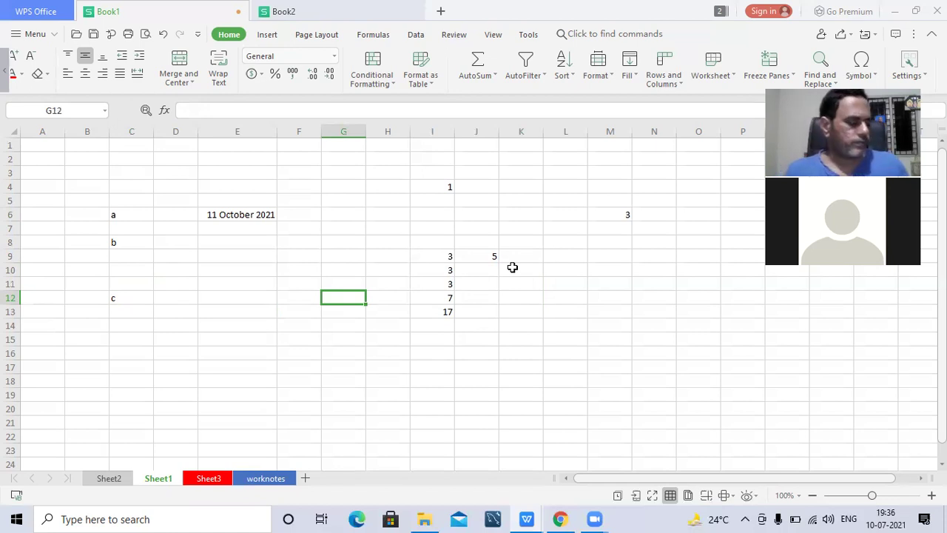
- Select the cell range I9:M13 from cell I9, deselect it, and select the same range again
{"action": "left_click", "coordinate": [402, 260]}
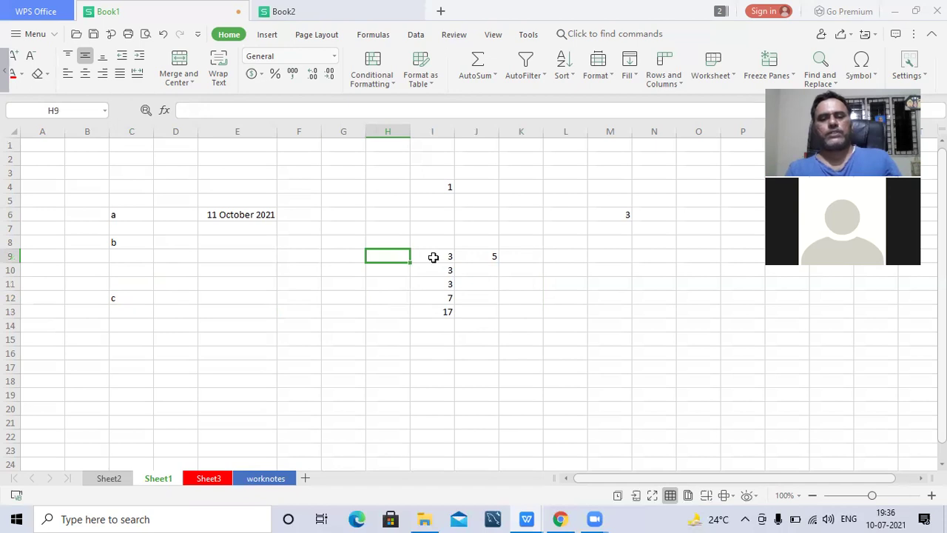
{"action": "left_click", "coordinate": [434, 257]}
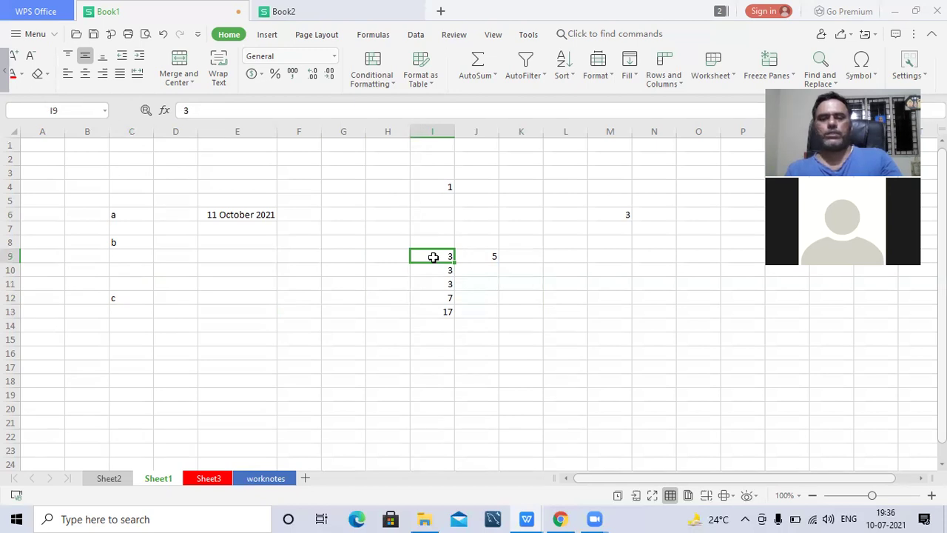
{"action": "key", "text": "shift+Right"}
{"action": "key", "text": "shift+Right"}
{"action": "key", "text": "shift+Right"}
{"action": "key", "text": "shift+Right"}
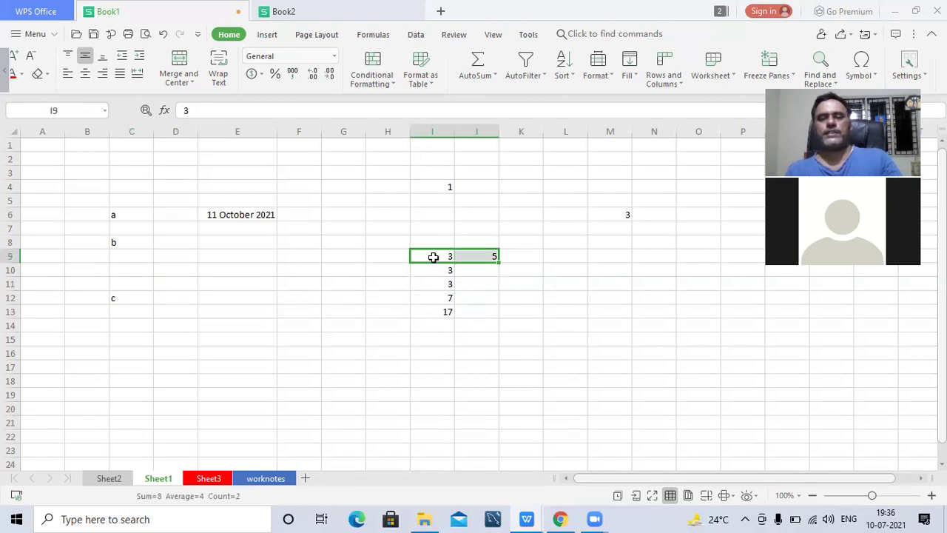
{"action": "key", "text": "shift+Down"}
{"action": "key", "text": "shift+Down"}
{"action": "key", "text": "shift+Down"}
{"action": "key", "text": "shift+Down"}
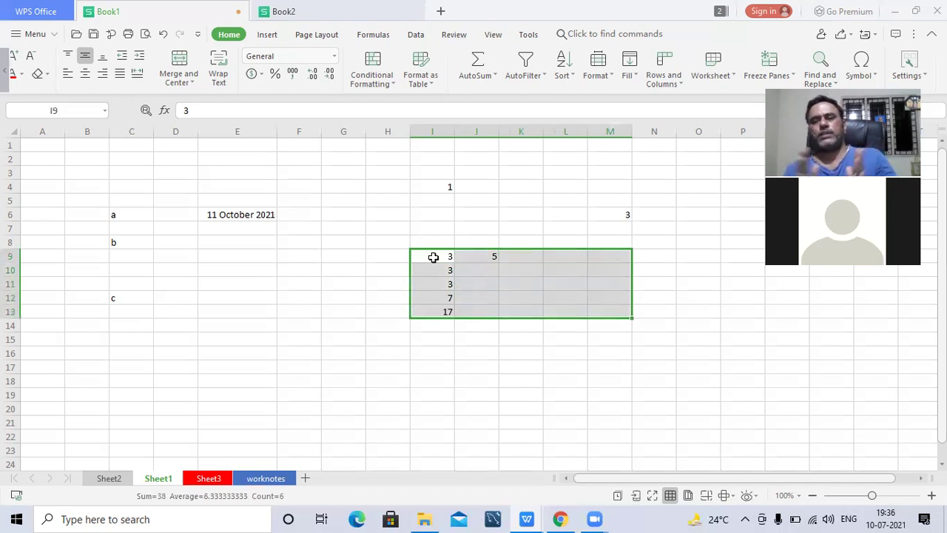
{"action": "left_click", "coordinate": [511, 283]}
{"action": "left_click", "coordinate": [434, 256]}
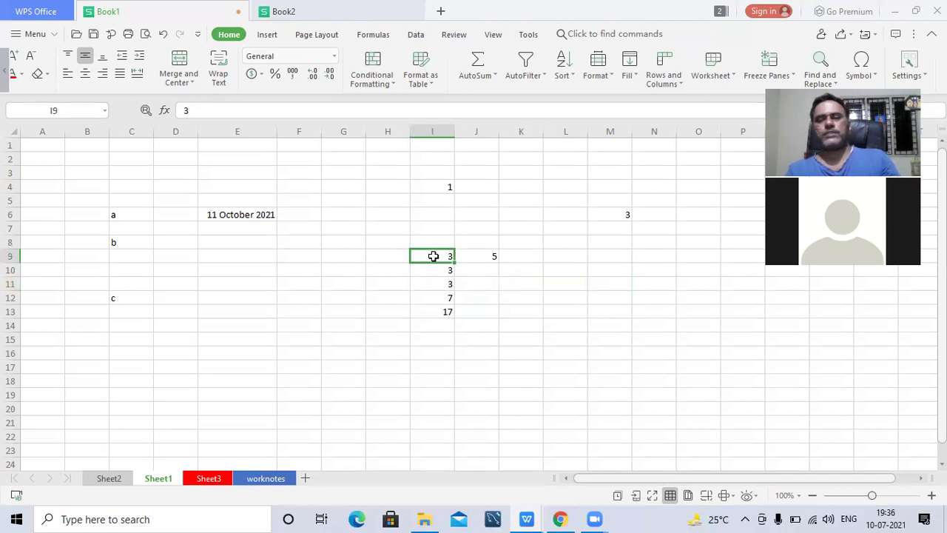
{"action": "left_click_drag", "start_coordinate": [433, 257], "coordinate": [607, 316]}
- Enter the range reference a1:d10 as text in cell H17 and move to cell I17
{"action": "left_click", "coordinate": [392, 369]}
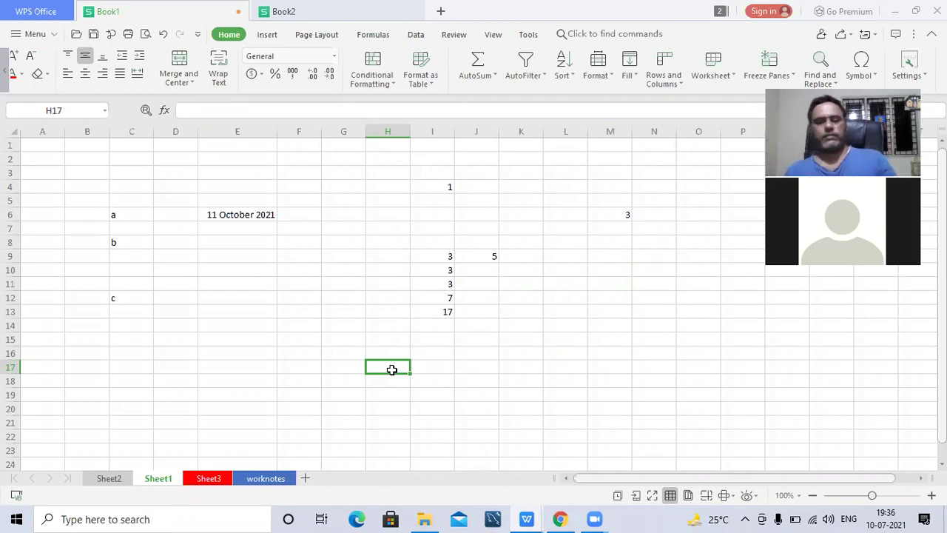
{"action": "type", "text": "a1"}
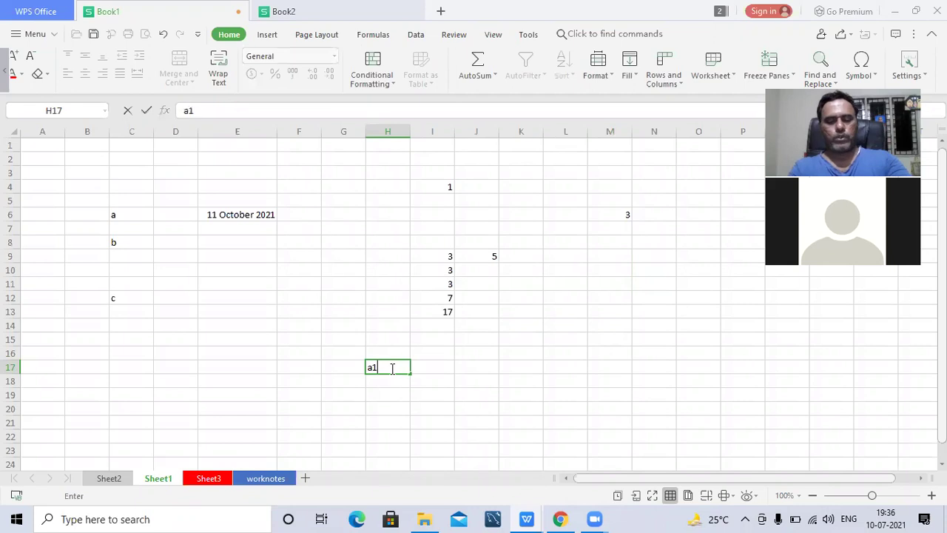
{"action": "type", "text": ":d10"}
{"action": "key", "text": "Return"}
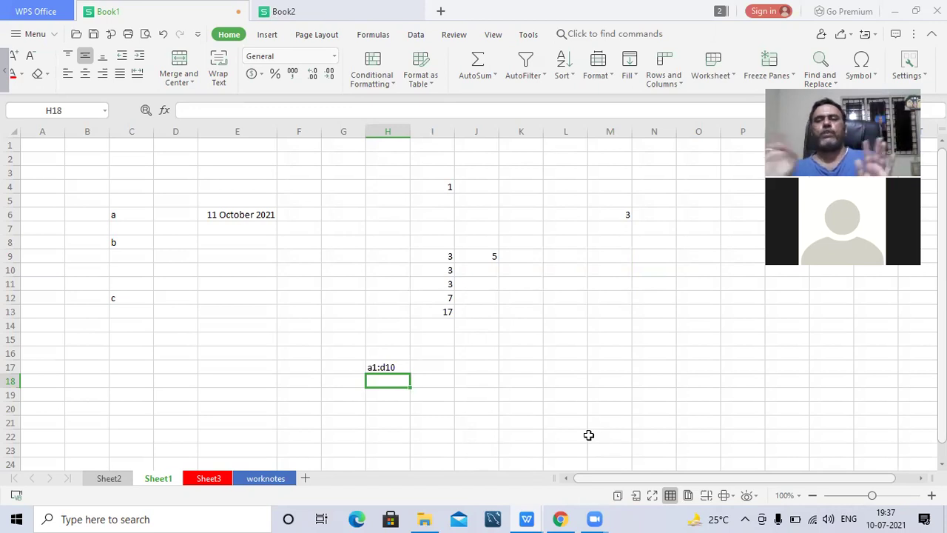
{"action": "key", "text": "Up"}
{"action": "key", "text": "Right"}
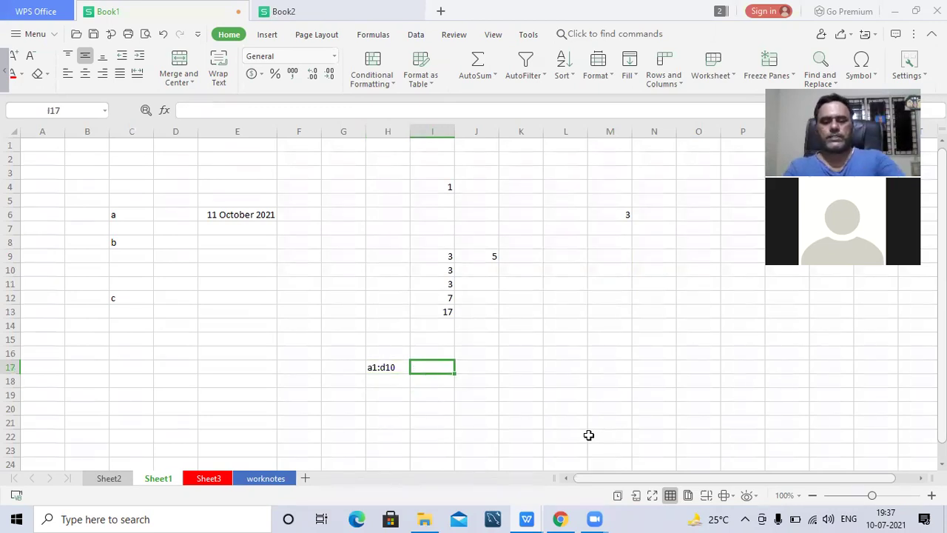
- Enter the text 40 cells in cell I17 and move to cell H18
{"action": "type", "text": "40 cells"}
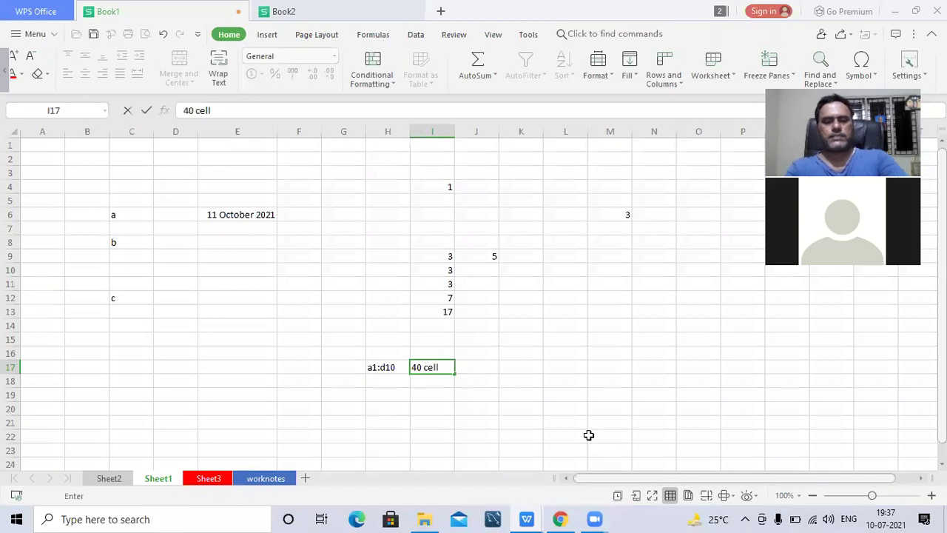
{"action": "key", "text": "Return"}
{"action": "key", "text": "Left"}
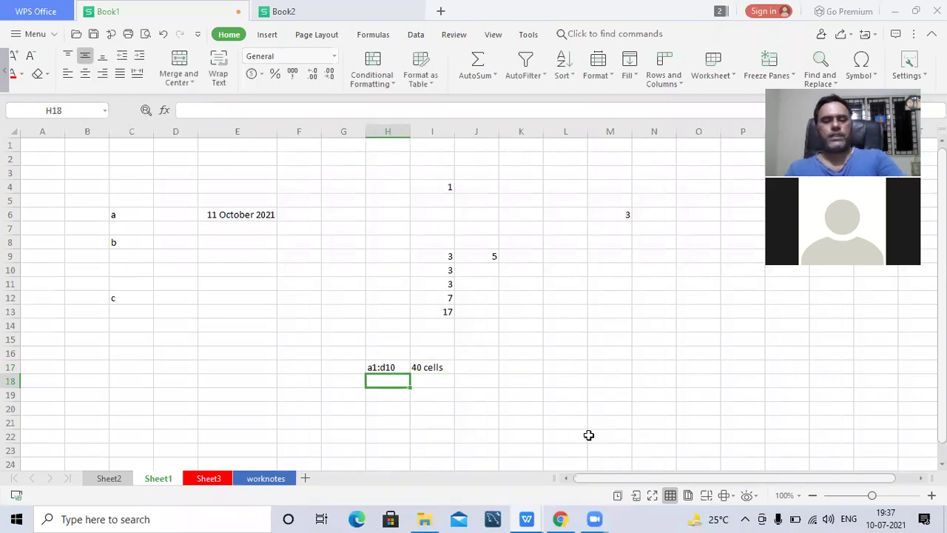
- Enter the range reference b5:f5 in cell H18 and 5 in cell I18, and select the SUM formula cell I13
{"action": "type", "text": "b5"}
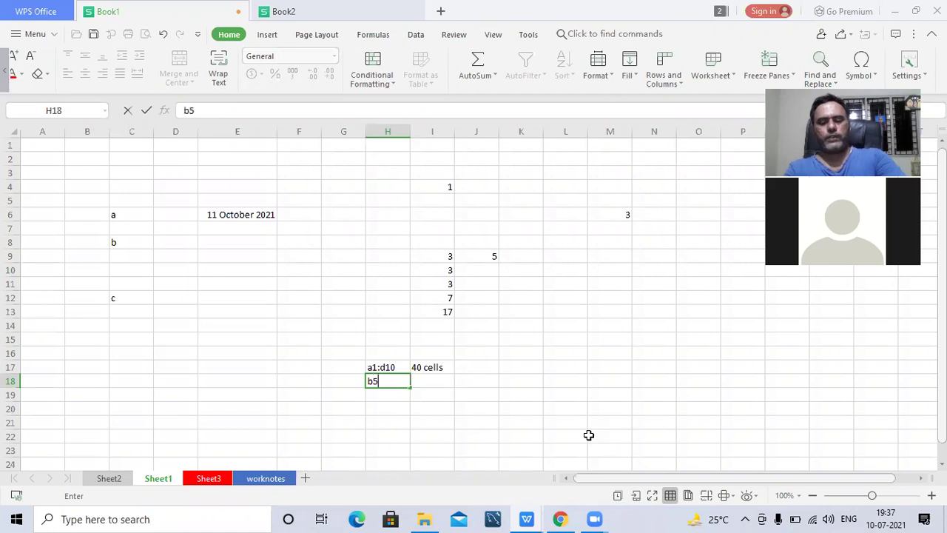
{"action": "type", "text": ":f5"}
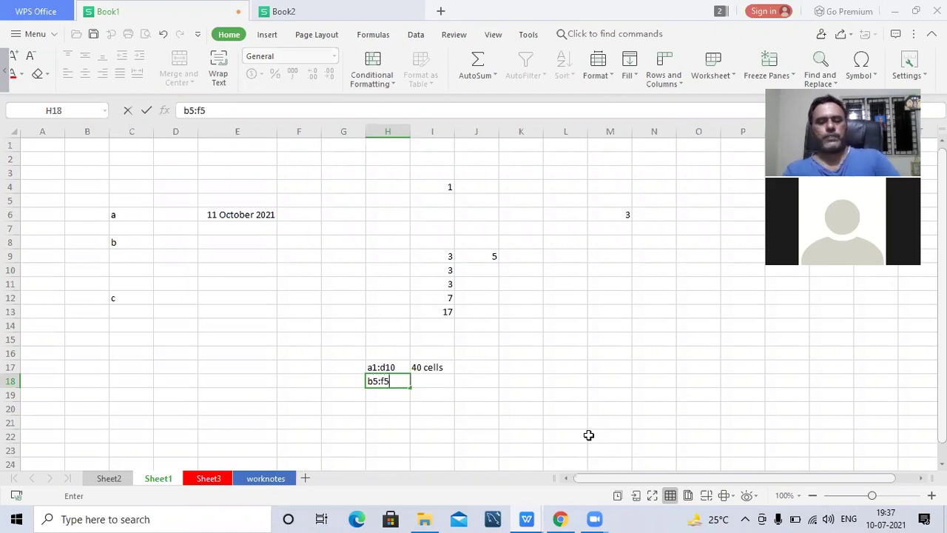
{"action": "key", "text": "Tab"}
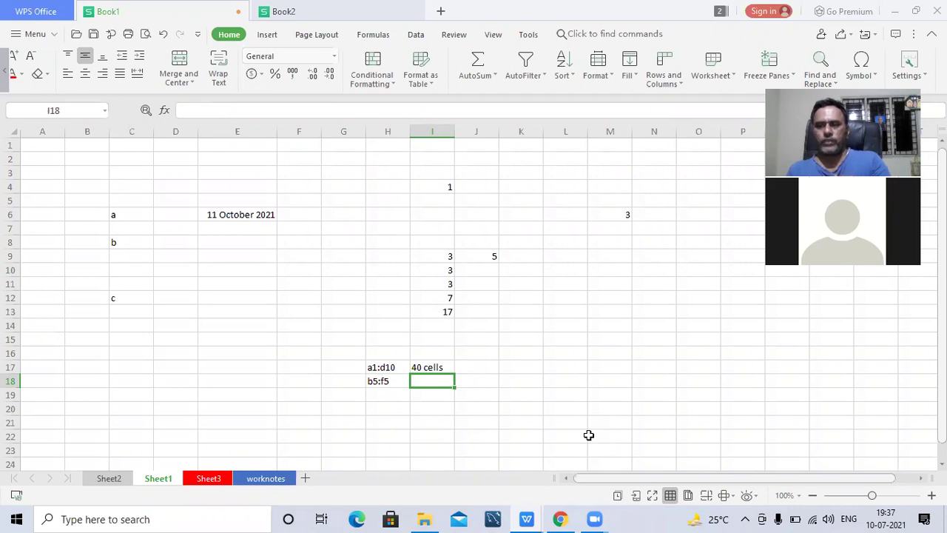
{"action": "type", "text": "5"}
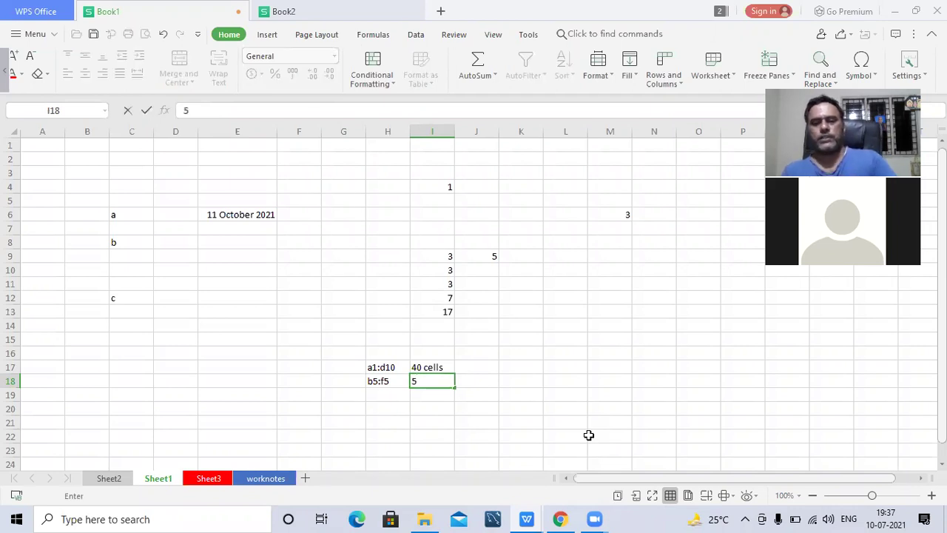
{"action": "key", "text": "Return"}
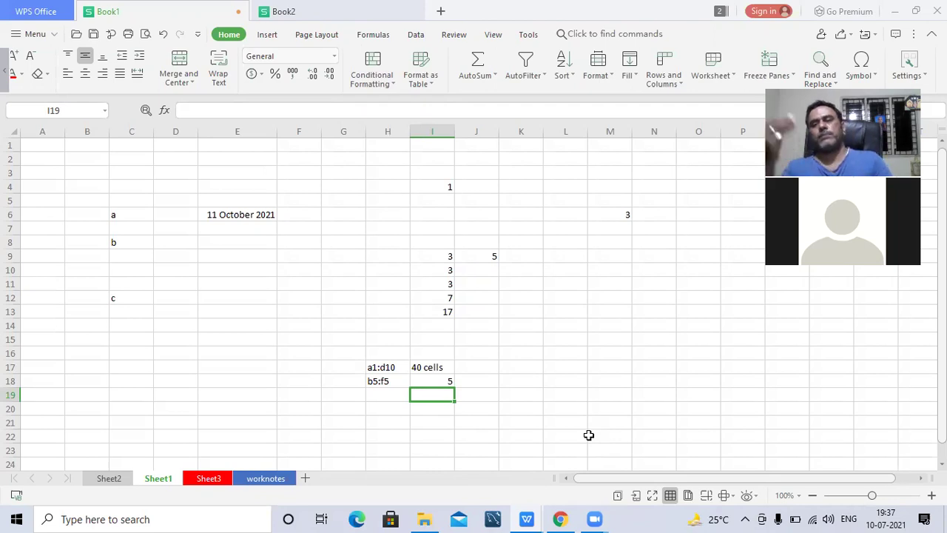
{"action": "left_click", "coordinate": [449, 314]}
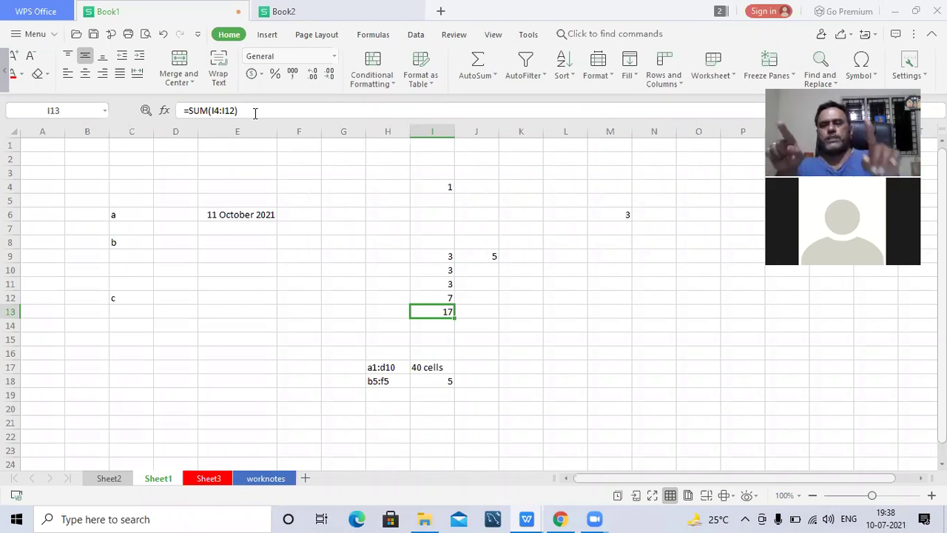
- Enter the numbers 1, 2 and 3 across cells B2 to D2
{"action": "left_click", "coordinate": [87, 163]}
{"action": "type", "text": "1"}
{"action": "key", "text": "Tab"}
{"action": "type", "text": "2"}
{"action": "key", "text": "Tab"}
{"action": "type", "text": "3"}
{"action": "key", "text": "Return"}
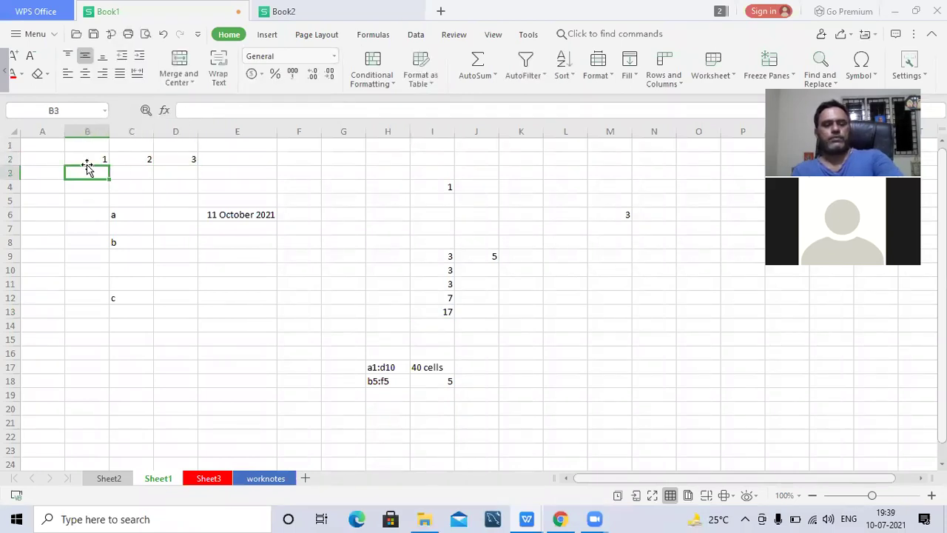
- Enter the numbers 4, 5 and 6 across cells B3 to D3
{"action": "type", "text": "4"}
{"action": "key", "text": "Tab"}
{"action": "key", "text": "Tab"}
{"action": "type", "text": "6"}
{"action": "key", "text": "Return"}
{"action": "key", "text": "Up"}
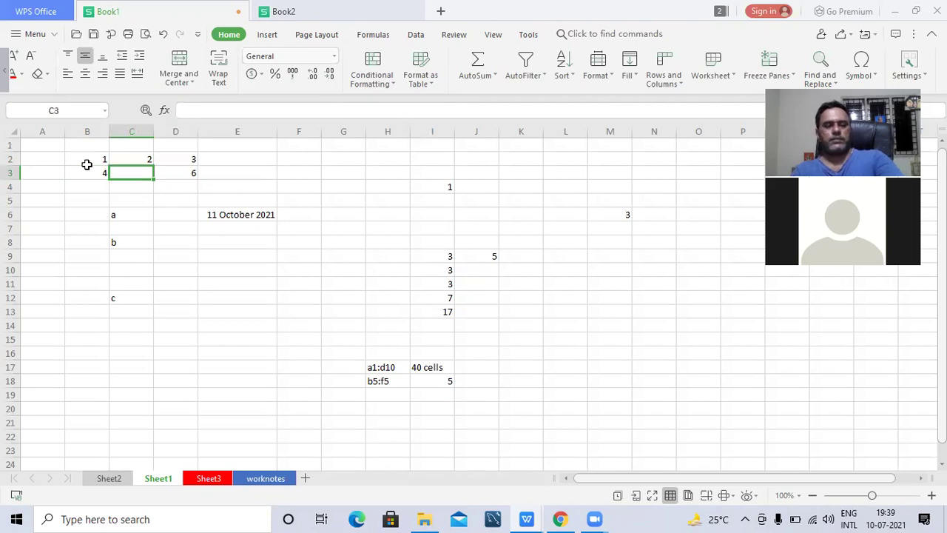
{"action": "type", "text": "5"}
{"action": "key", "text": "Left"}
- Enter the range reference b2:d3 as text in cell E2
{"action": "key", "text": "Up"}
{"action": "key", "text": "Right"}
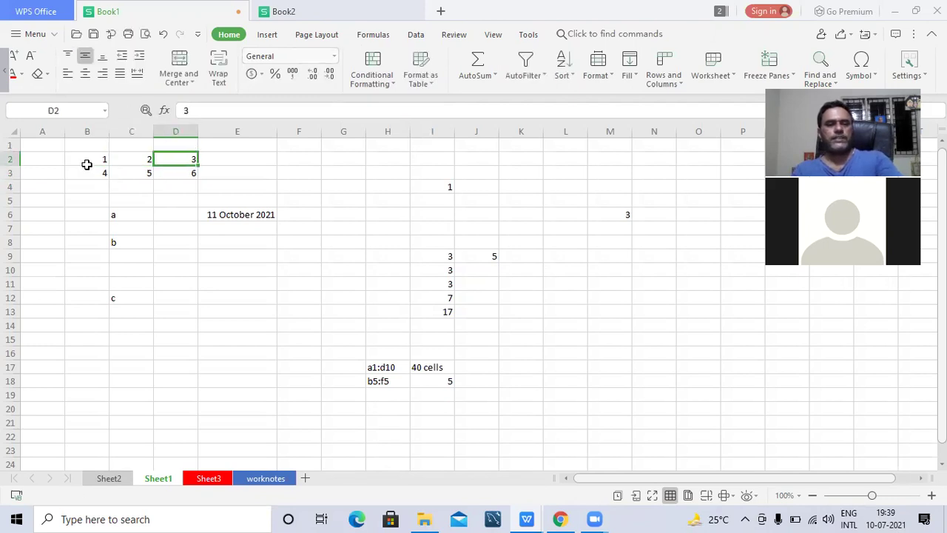
{"action": "key", "text": "Right"}
{"action": "key", "text": "Right"}
{"action": "type", "text": "b1"}
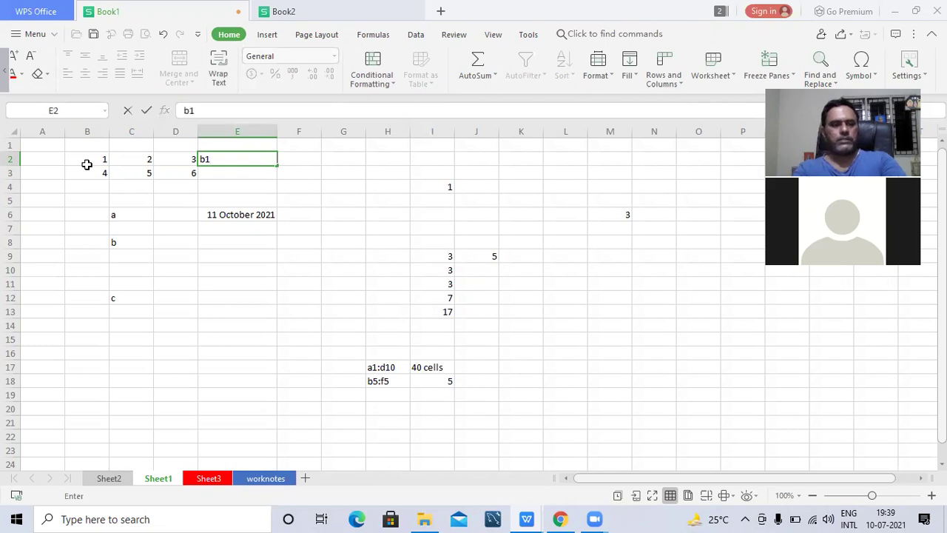
{"action": "key", "text": "BackSpace"}
{"action": "type", "text": "2"}
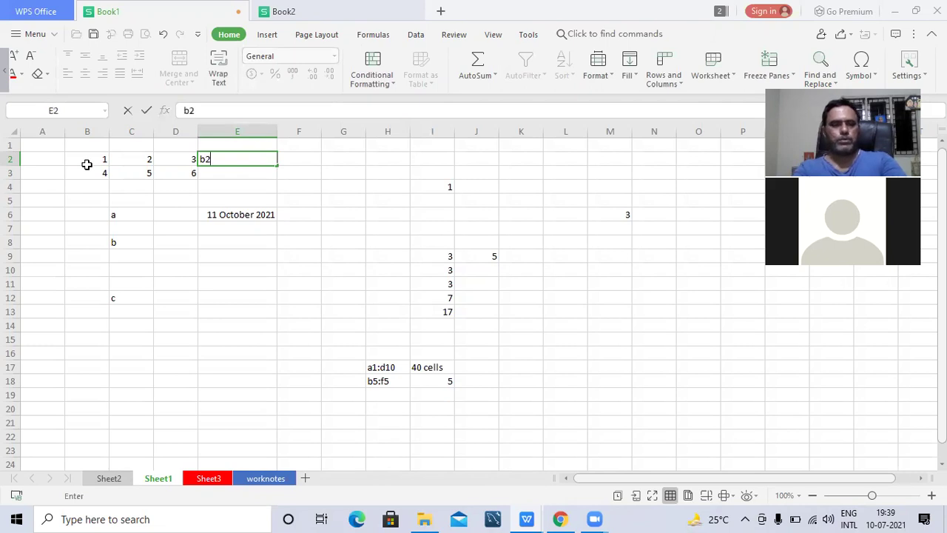
{"action": "type", "text": ":d3"}
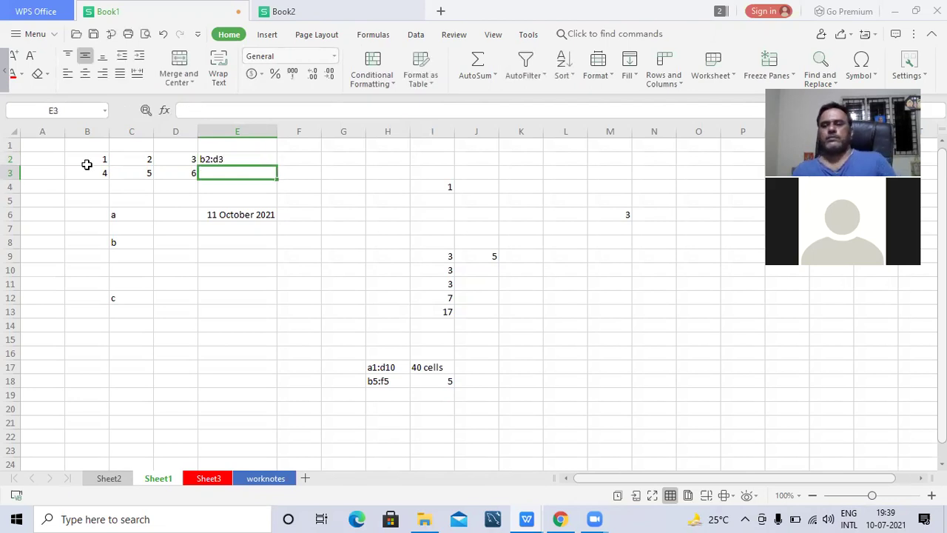
- Check the corner cells B2 and D3 against the reference in E2, and highlight the range B2:D3
{"action": "left_click", "coordinate": [87, 159]}
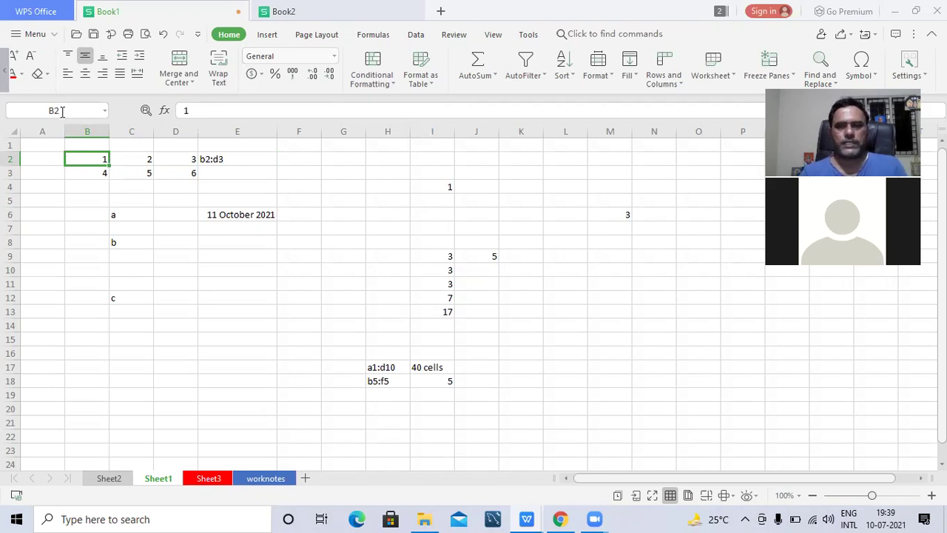
{"action": "left_click", "coordinate": [188, 172]}
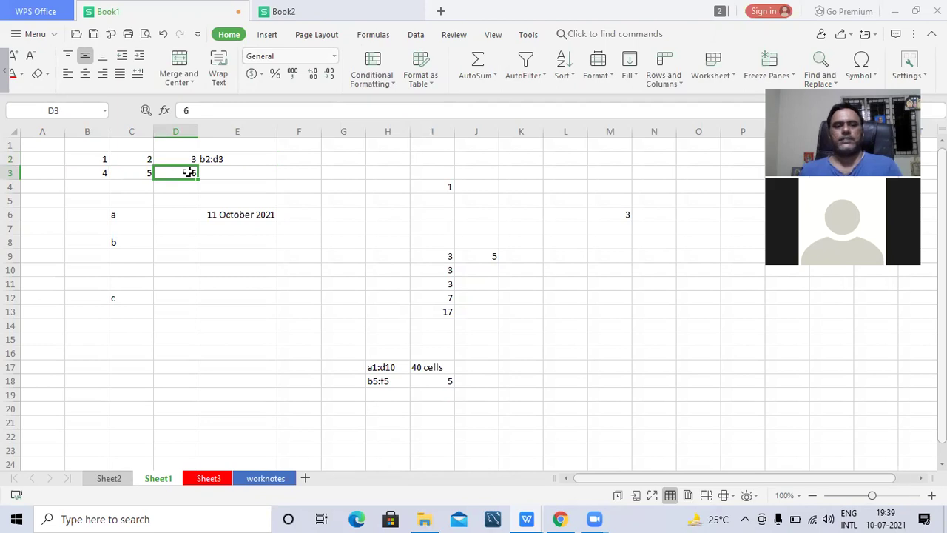
{"action": "left_click", "coordinate": [237, 161]}
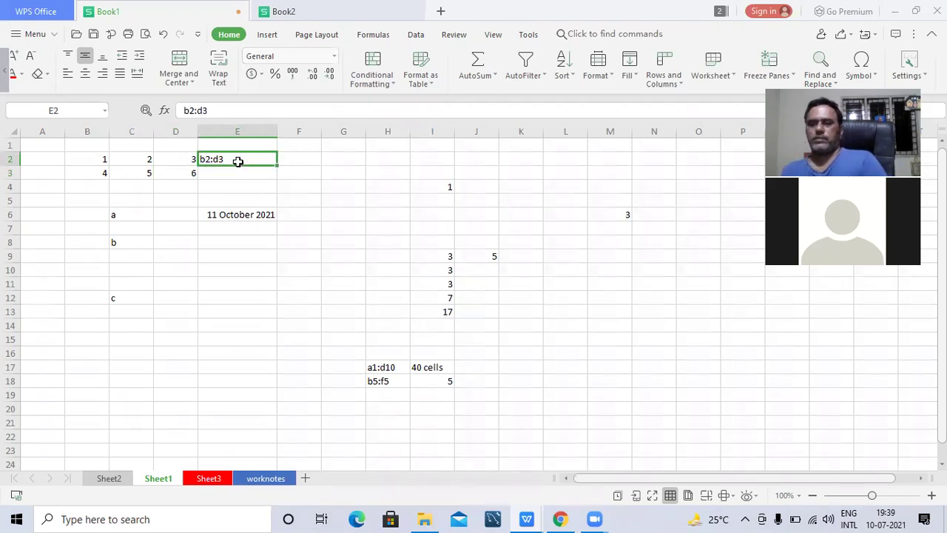
{"action": "left_click_drag", "start_coordinate": [98, 160], "coordinate": [182, 170]}
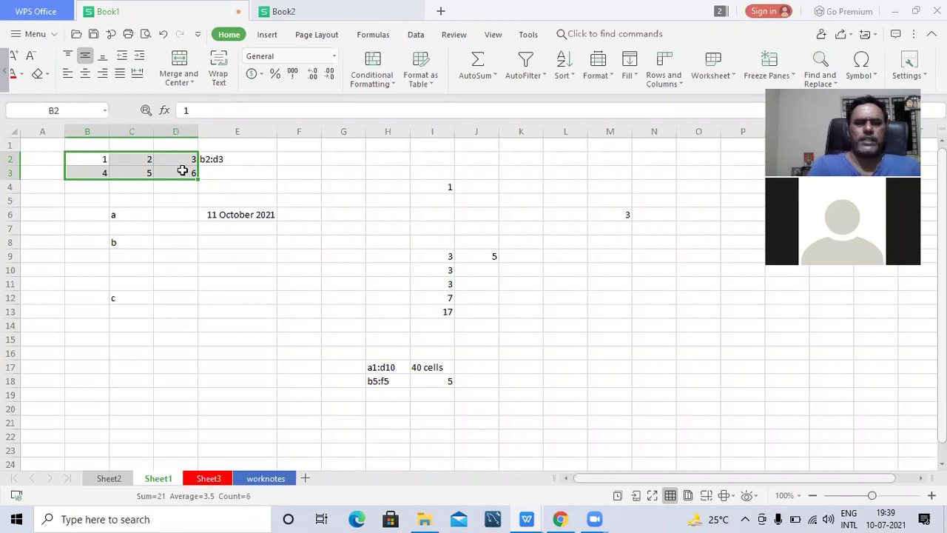
{"action": "left_click_drag", "start_coordinate": [95, 158], "coordinate": [168, 171]}
{"action": "left_click", "coordinate": [230, 161]}
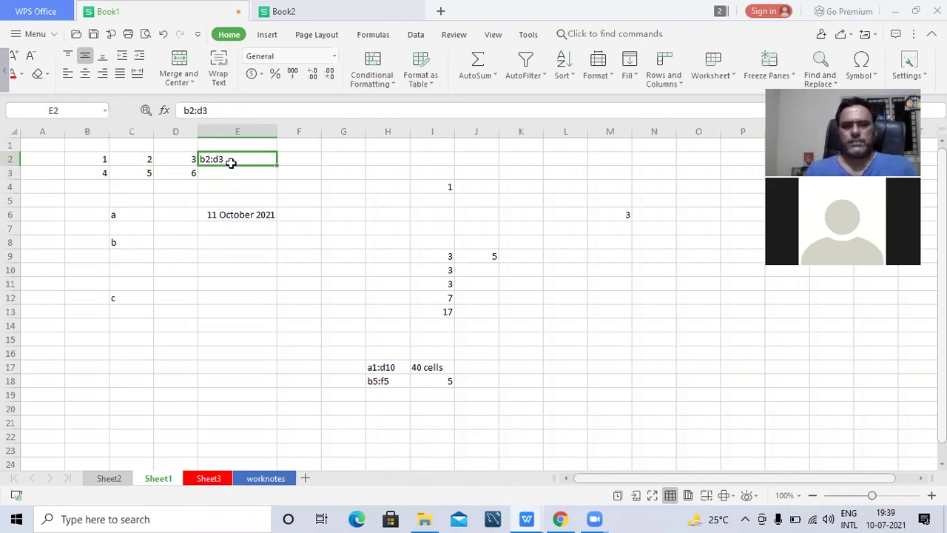
{"action": "left_click", "coordinate": [89, 145]}
{"action": "left_click", "coordinate": [139, 145]}
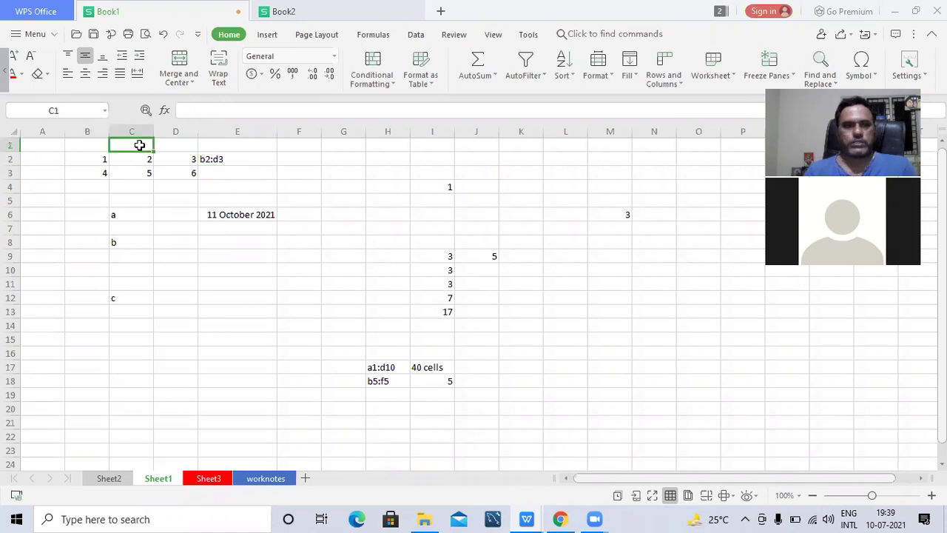
{"action": "left_click", "coordinate": [96, 156]}
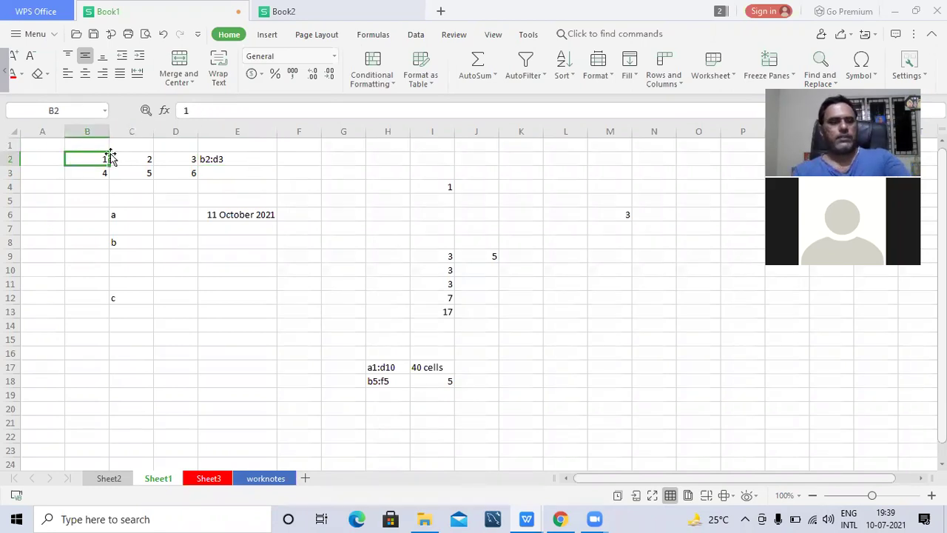
{"action": "type", "text": "b"}
{"action": "key", "text": "Escape"}
- Label the number block's columns b, c and d in cells B1 to D1
{"action": "left_click", "coordinate": [109, 151]}
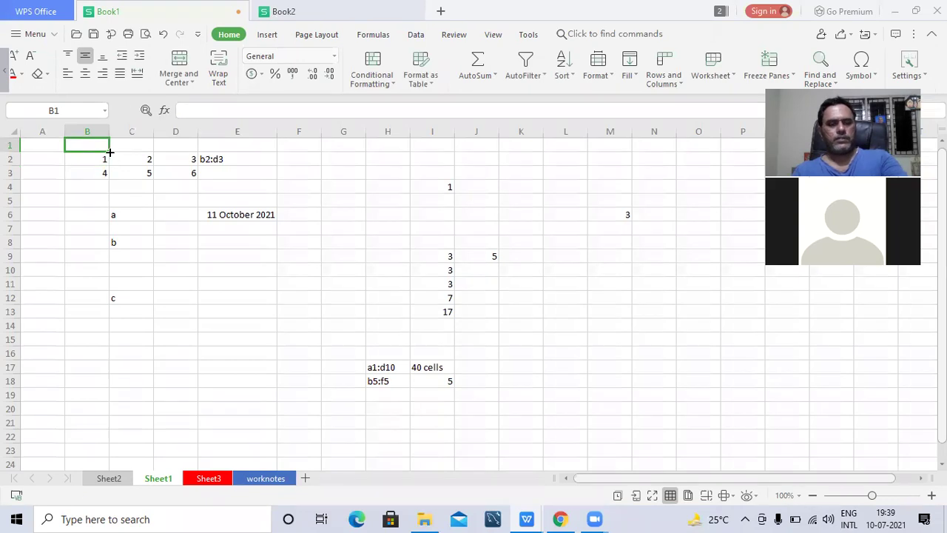
{"action": "type", "text": "b"}
{"action": "key", "text": "Tab"}
{"action": "type", "text": "c"}
{"action": "key", "text": "Tab"}
{"action": "type", "text": "d"}
{"action": "key", "text": "Down"}
- Label the number block's rows 1 and 2 in cells A2 and A3
{"action": "key", "text": "Down"}
{"action": "key", "text": "Left"}
{"action": "key", "text": "Left"}
{"action": "key", "text": "Left"}
{"action": "key", "text": "Up"}
{"action": "type", "text": "2"}
{"action": "key", "text": "ctrl+Return"}
{"action": "type", "text": "1"}
{"action": "key", "text": "Return"}
{"action": "type", "text": "2"}
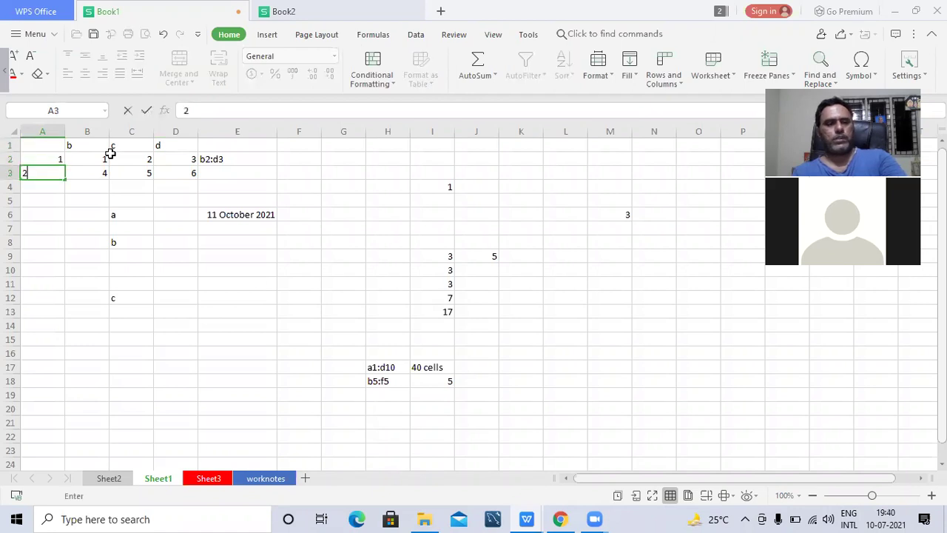
- Select the range B2:E3 starting from B2, and return the selection to cell B2 alone
{"action": "left_click", "coordinate": [108, 157]}
{"action": "key", "text": "shift+Down"}
{"action": "key", "text": "shift+Right"}
{"action": "key", "text": "shift+Right"}
{"action": "key", "text": "shift+Right"}
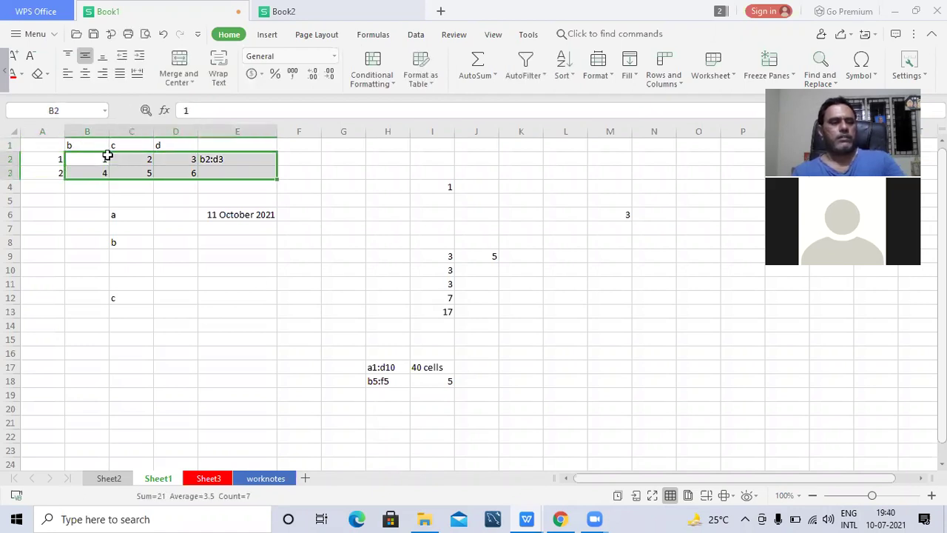
{"action": "left_click", "coordinate": [108, 156]}
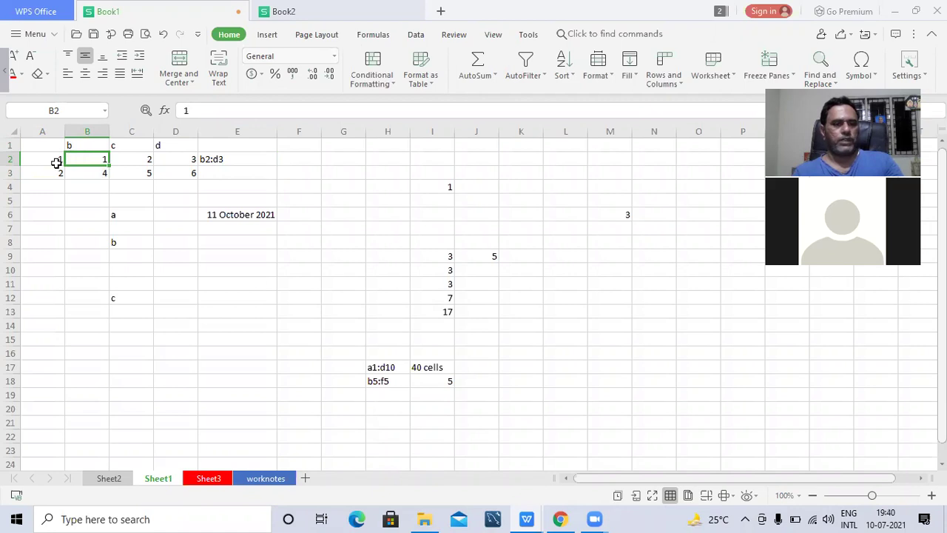
- Select the range A3:D3 starting from D3, and clear it by selecting cell G7
{"action": "left_click", "coordinate": [182, 176]}
{"action": "left_click", "coordinate": [57, 176], "text": "shift"}
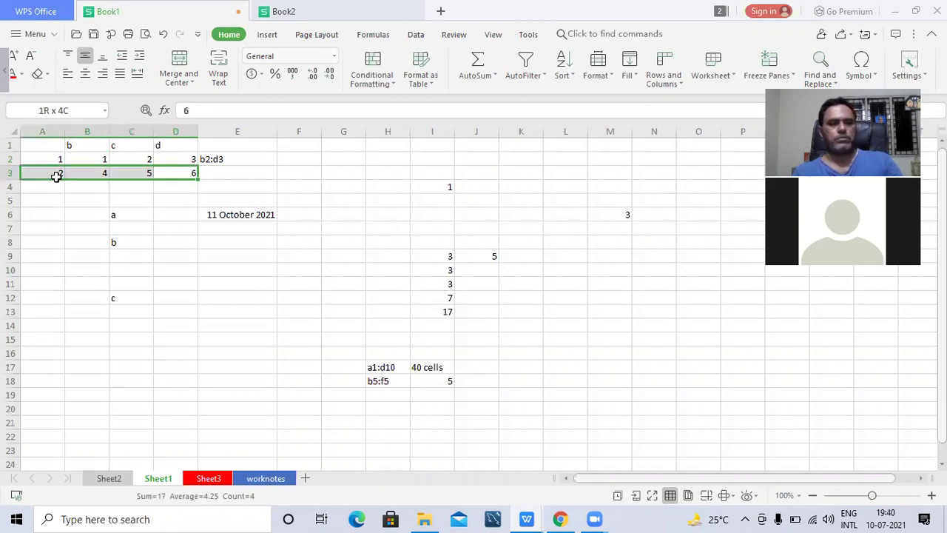
{"action": "left_click", "coordinate": [361, 230]}
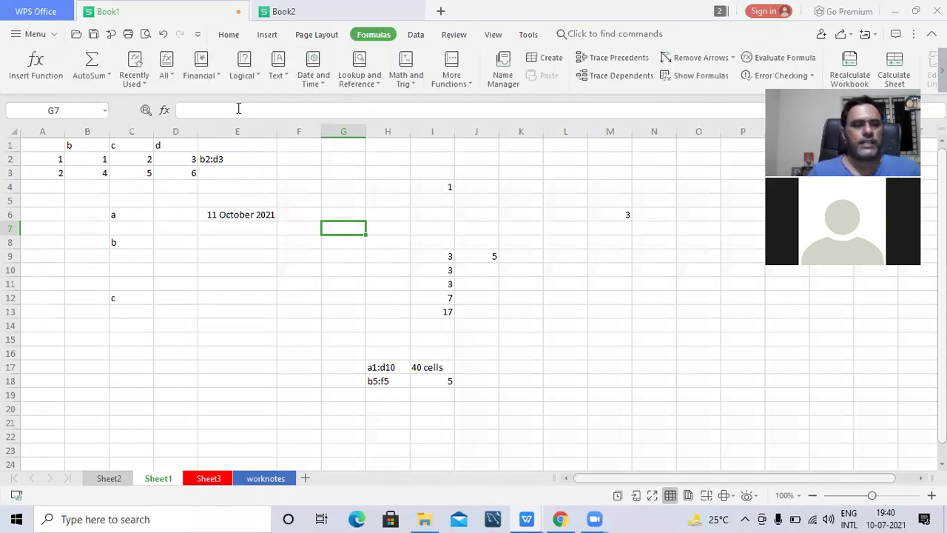
- View the list of available financial functions, close it, and select cell L9
{"action": "left_click", "coordinate": [217, 78]}
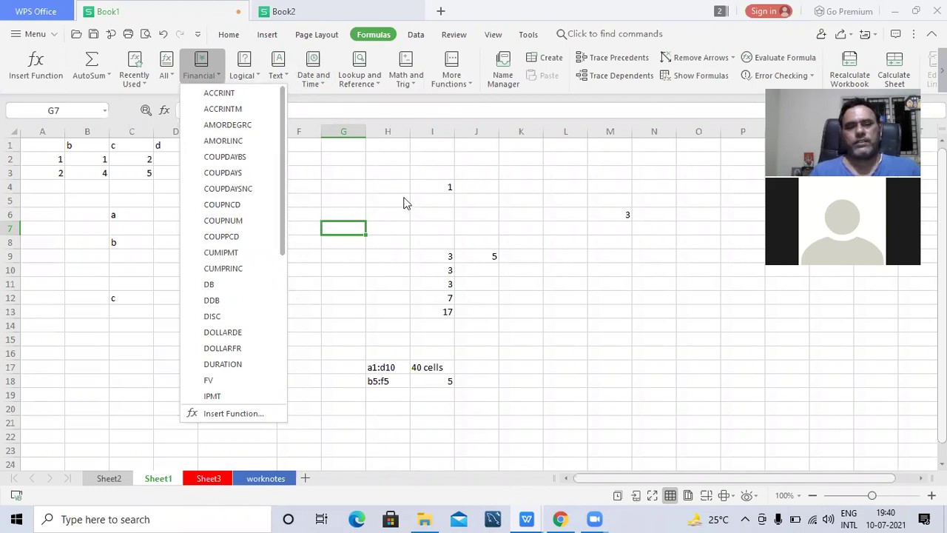
{"action": "left_click", "coordinate": [563, 297]}
{"action": "left_click", "coordinate": [545, 259]}
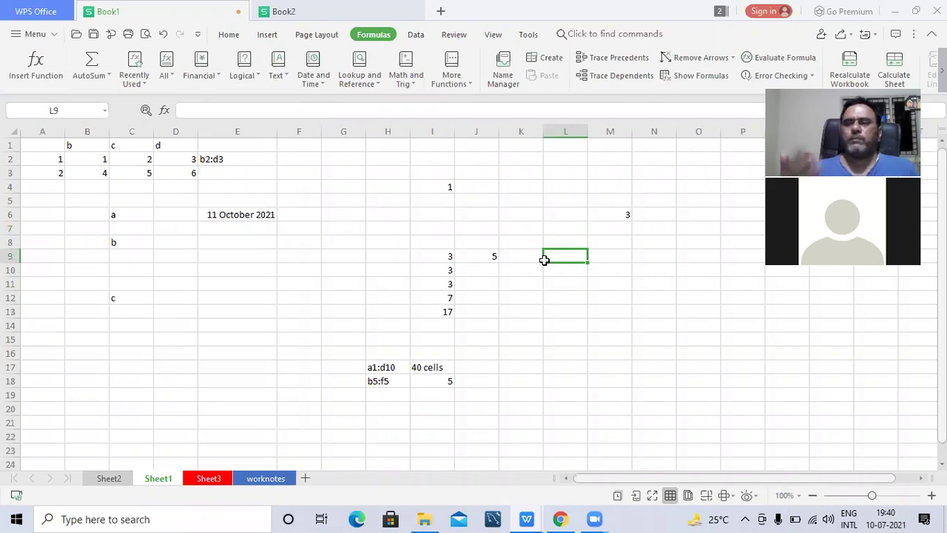
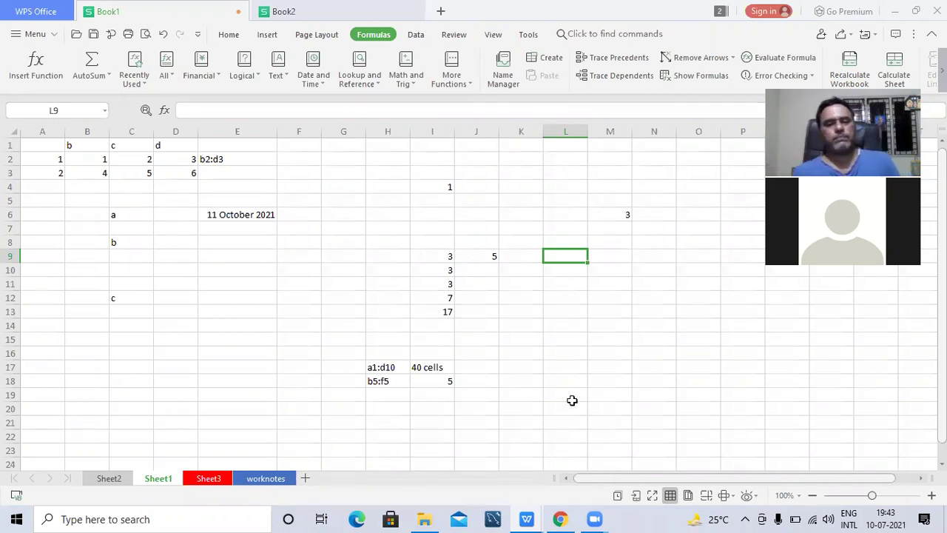
- Enter the table headers sno in cell K13 and marks in cell L13
{"action": "left_click", "coordinate": [538, 309]}
{"action": "type", "text": "sno"}
{"action": "key", "text": "Tab"}
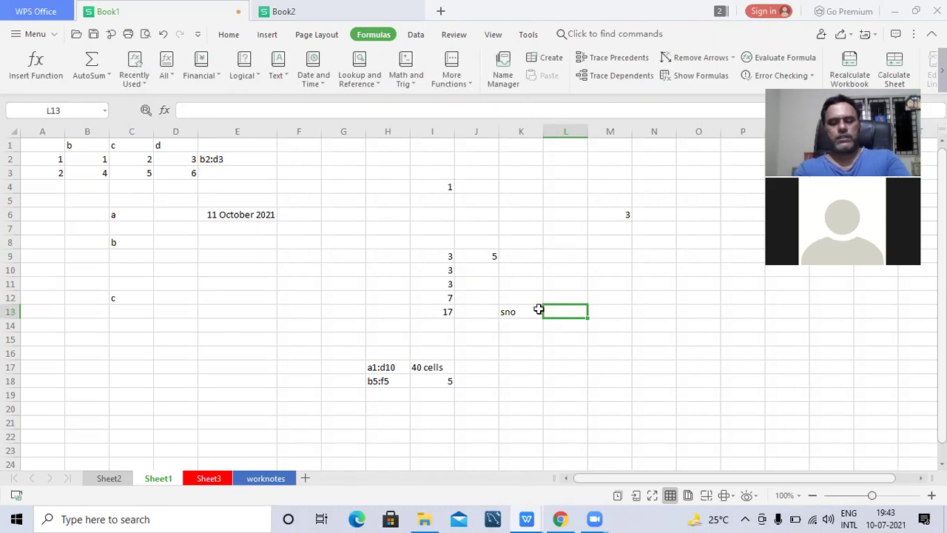
{"action": "type", "text": "marks"}
{"action": "key", "text": "Return"}
- Fill the sno column with 2, 1 and 3 in cells K14 to K16
{"action": "type", "text": "2"}
{"action": "key", "text": "Return"}
{"action": "type", "text": "1"}
{"action": "key", "text": "Return"}
{"action": "type", "text": "5"}
{"action": "key", "text": "BackSpace"}
{"action": "type", "text": "3"}
{"action": "key", "text": "Up"}
- Fill the marks column with 5, 5 and 3 in cells L14 to L16
{"action": "key", "text": "Up"}
{"action": "key", "text": "Right"}
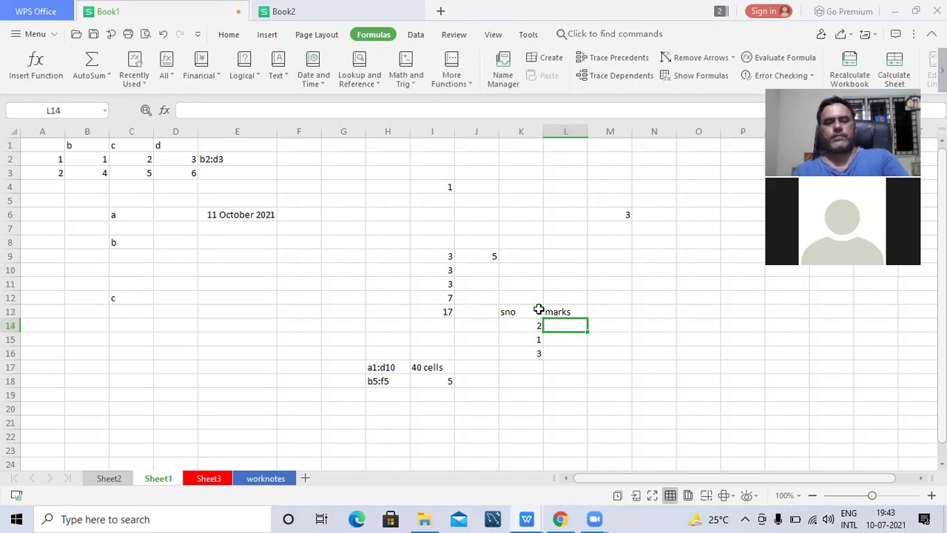
{"action": "type", "text": "5"}
{"action": "key", "text": "Return"}
{"action": "type", "text": "5"}
{"action": "key", "text": "Return"}
{"action": "type", "text": "3"}
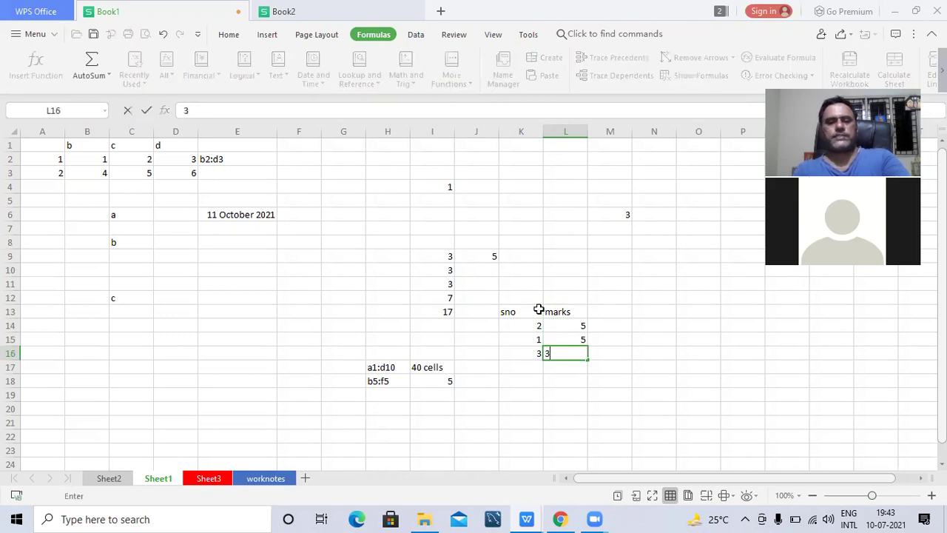
{"action": "key", "text": "Return"}
- Select the whole sno and marks table, K13:L16, starting from cell K13
{"action": "key", "text": "Left"}
{"action": "key", "text": "Up"}
{"action": "key", "text": "Up"}
{"action": "key", "text": "Up"}
{"action": "key", "text": "Up"}
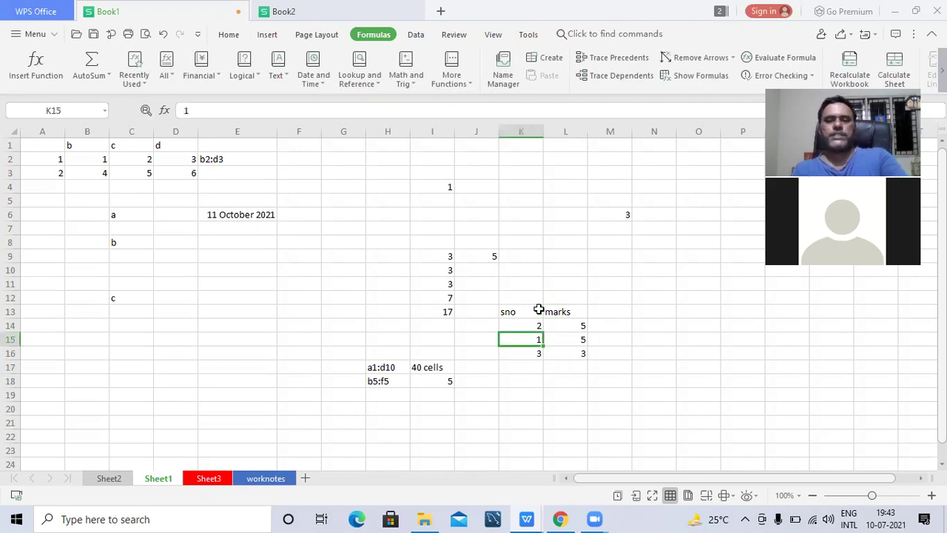
{"action": "key", "text": "shift+Right"}
{"action": "key", "text": "shift+Down"}
{"action": "key", "text": "shift+Down"}
{"action": "key", "text": "shift+Down"}
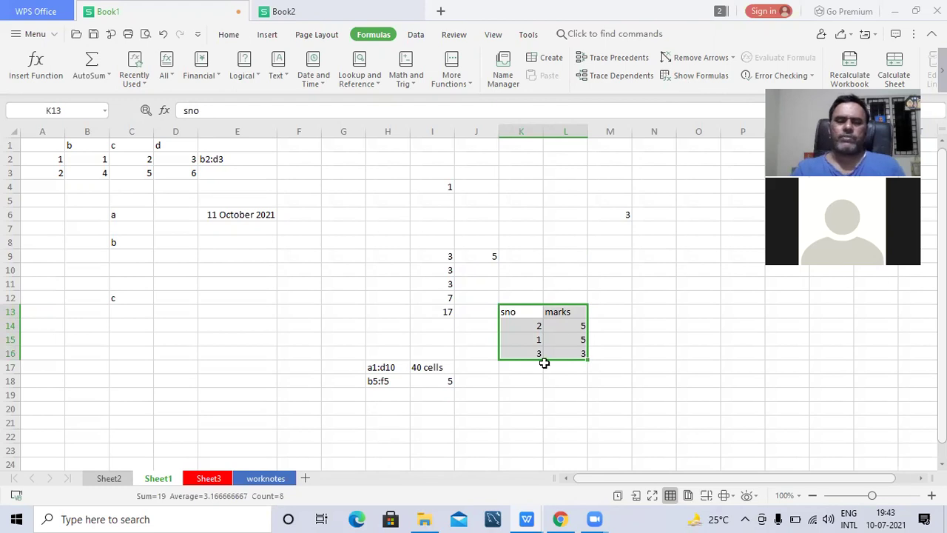
- Reselect the sno and marks range K13:L16, extending the selection from the sno header cell
{"action": "left_click", "coordinate": [521, 312]}
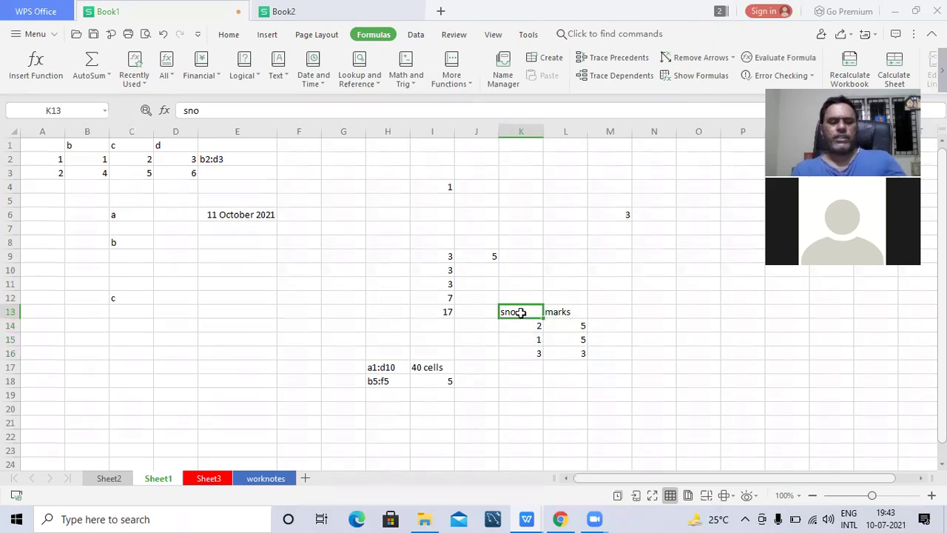
{"action": "key", "text": "shift+Right"}
{"action": "key", "text": "shift+Down"}
{"action": "key", "text": "shift+Down"}
{"action": "key", "text": "shift+Down"}
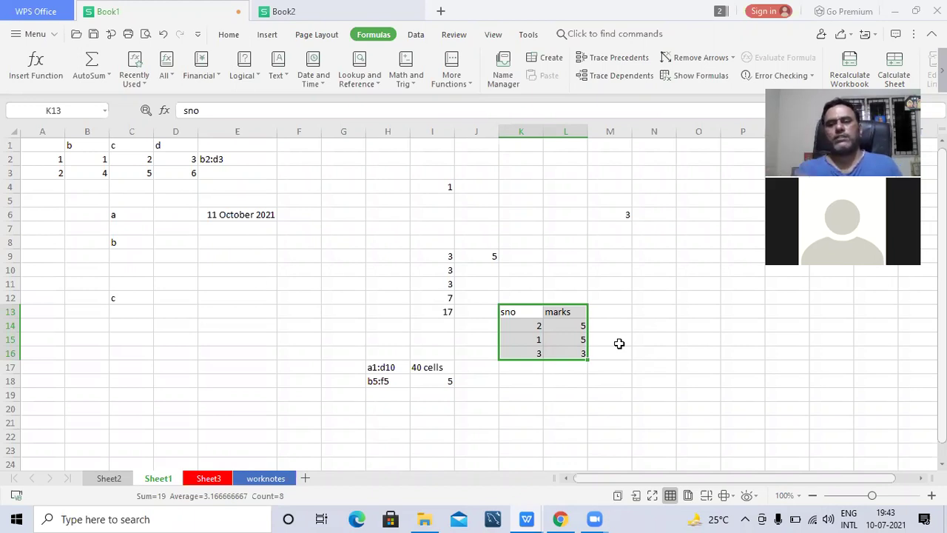
- Sort the table in K13:L16 by the sno column on values, in A to Z order, with headers
{"action": "left_click", "coordinate": [516, 314]}
{"action": "key", "text": "shift+Right"}
{"action": "key", "text": "shift+Down"}
{"action": "key", "text": "shift+Down"}
{"action": "key", "text": "shift+Down"}
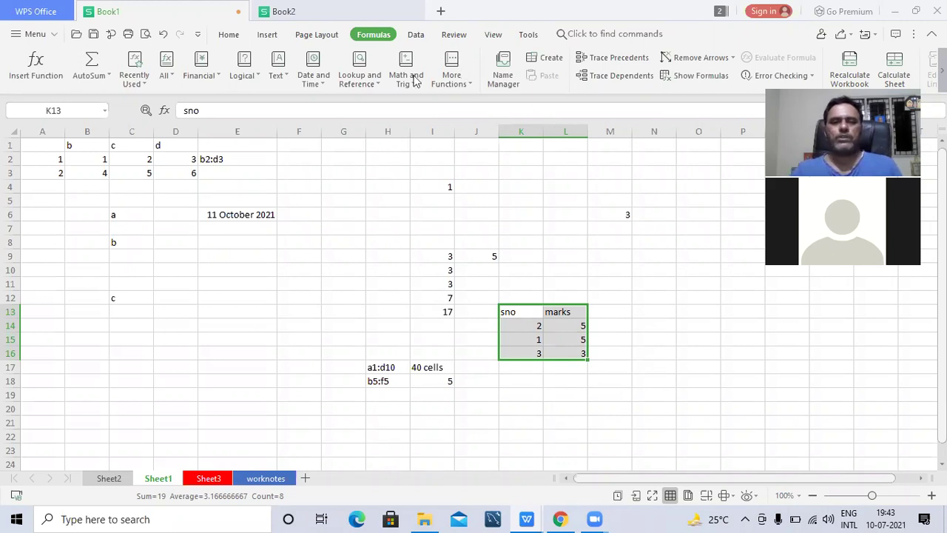
{"action": "scroll", "coordinate": [311, 74], "scroll_direction": "down", "scroll_amount": 1}
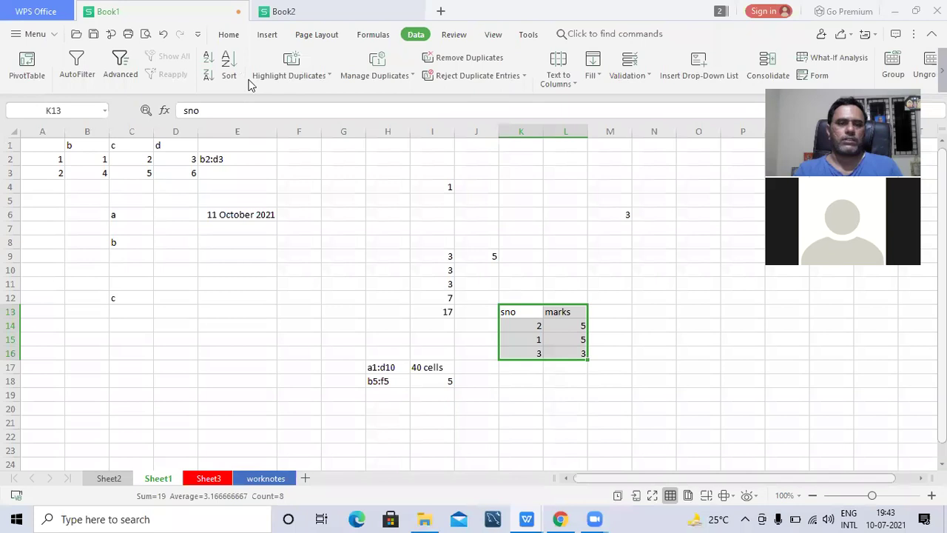
{"action": "left_click", "coordinate": [227, 71]}
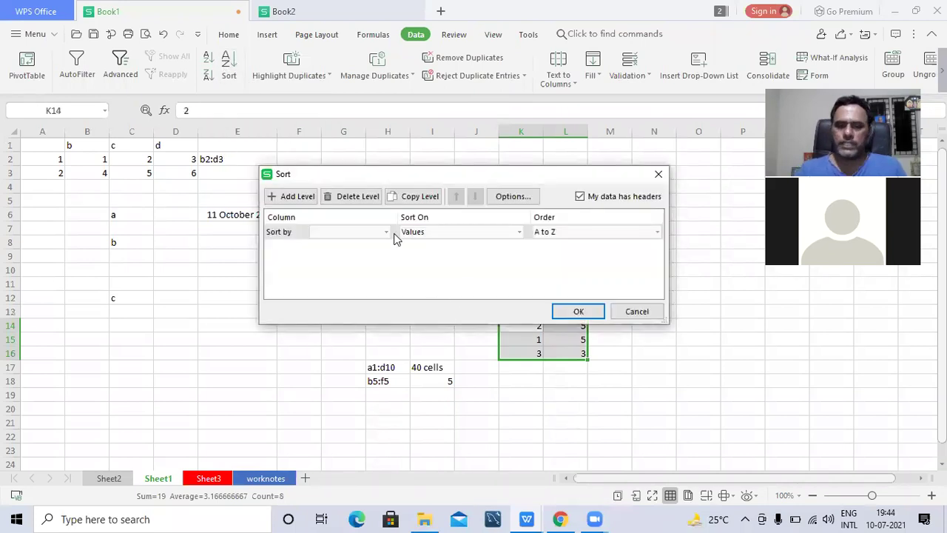
{"action": "left_click", "coordinate": [386, 233]}
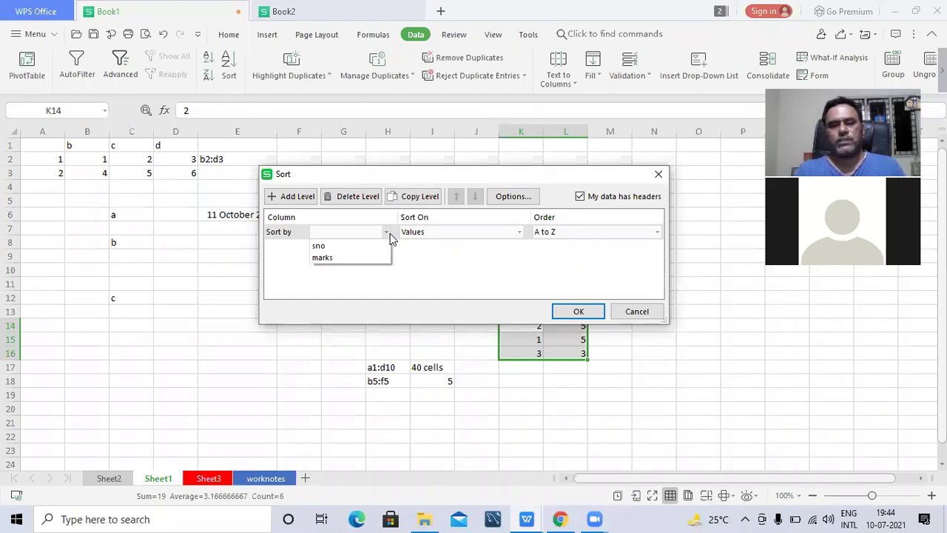
{"action": "left_click", "coordinate": [367, 247]}
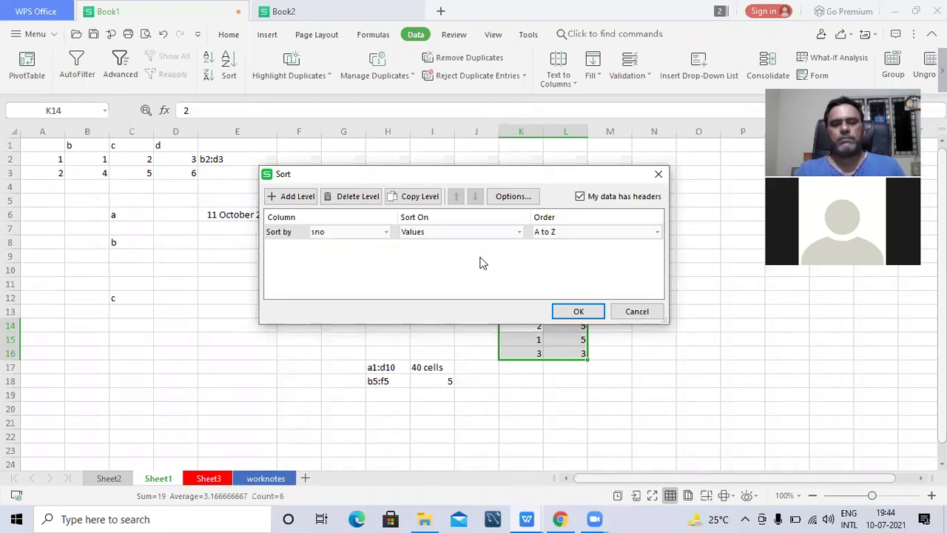
{"action": "left_click", "coordinate": [581, 311]}
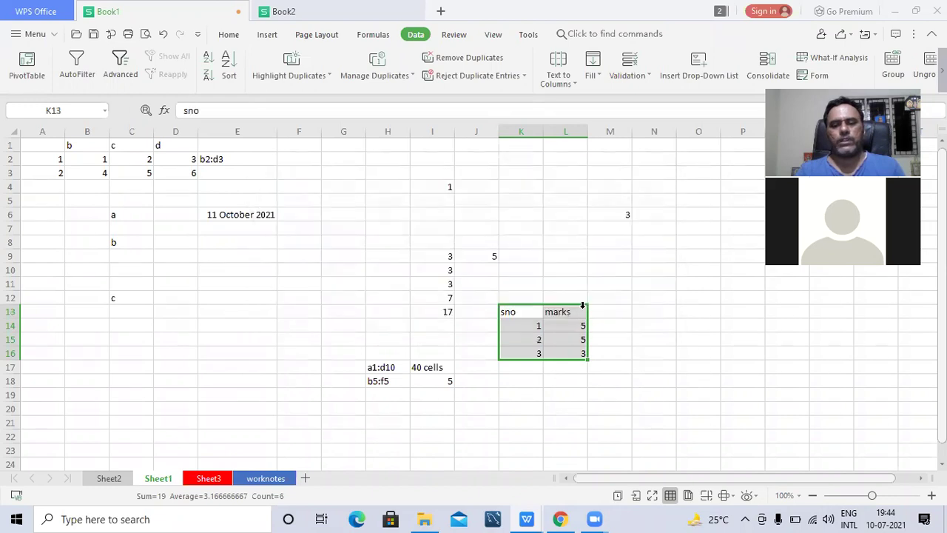
- Add the headers city in cell M13 and place in cell N13
{"action": "left_click", "coordinate": [521, 335]}
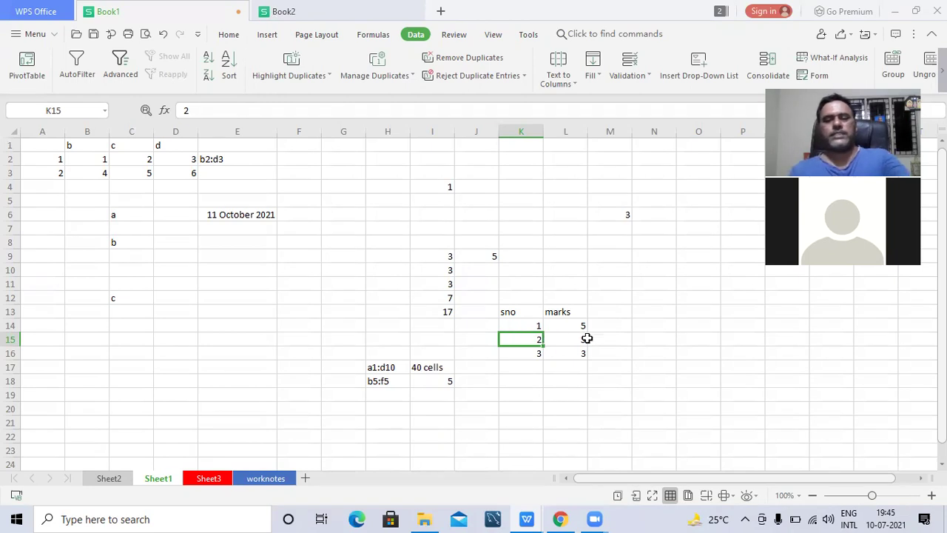
{"action": "left_click", "coordinate": [611, 315]}
{"action": "type", "text": "citgy"}
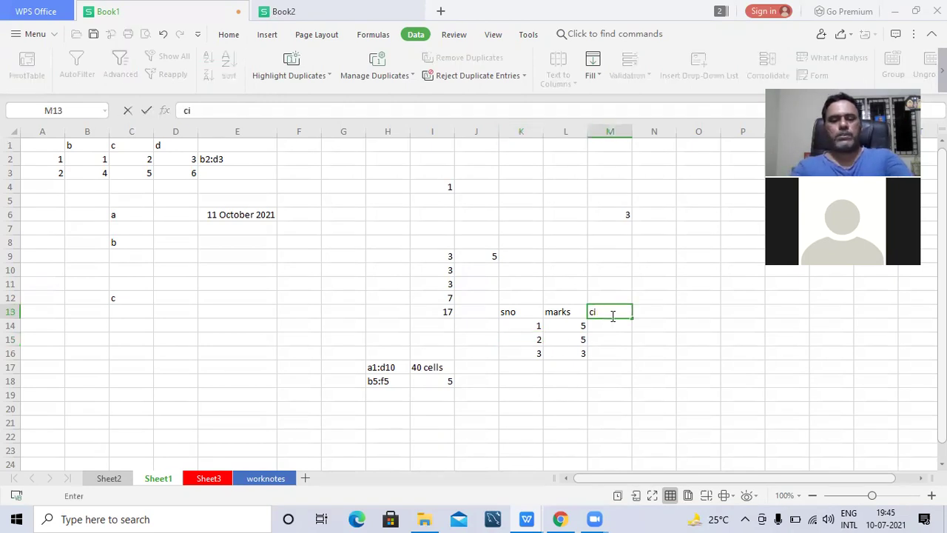
{"action": "key", "text": "Tab"}
{"action": "left_click", "coordinate": [611, 315]}
{"action": "type", "text": "city"}
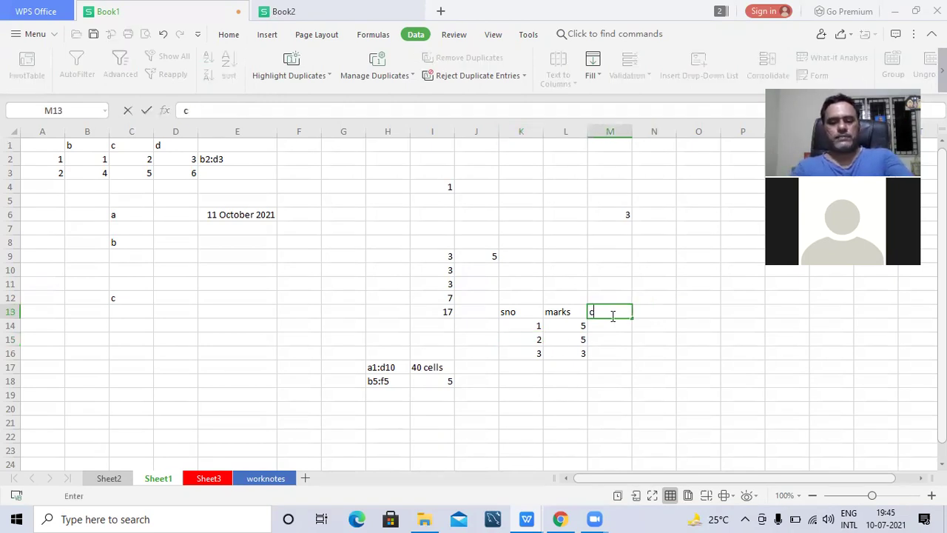
{"action": "key", "text": "Tab"}
{"action": "type", "text": "place"}
{"action": "key", "text": "Return"}
- Clear the sno and marks data from cells K13:L16
{"action": "key", "text": "Left"}
{"action": "key", "text": "Left"}
{"action": "key", "text": "Left"}
{"action": "key", "text": "Up"}
{"action": "key", "text": "Right"}
{"action": "key", "text": "Right"}
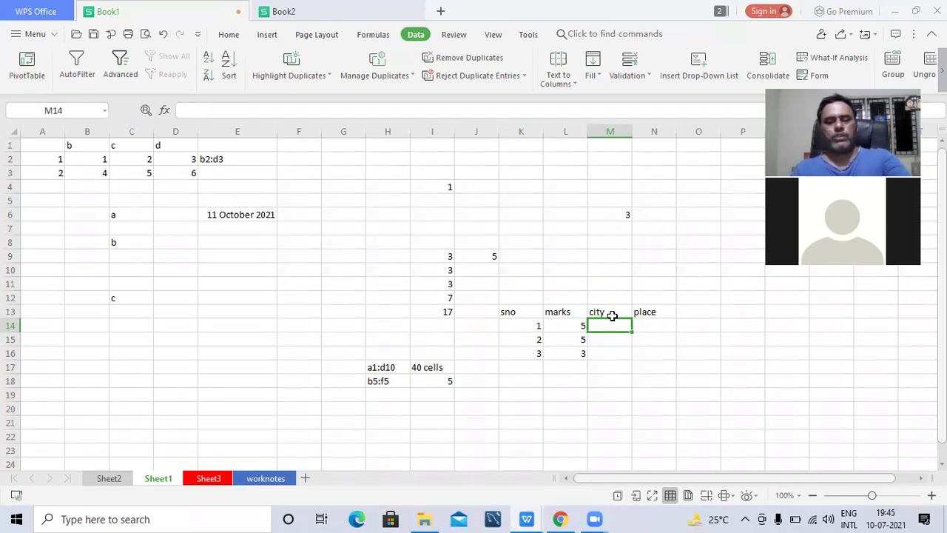
{"action": "key", "text": "Left"}
{"action": "key", "text": "Left"}
{"action": "key", "text": "Up"}
{"action": "key", "text": "shift+Right"}
{"action": "key", "text": "shift+Down"}
{"action": "key", "text": "shift+Down"}
{"action": "key", "text": "shift+Down"}
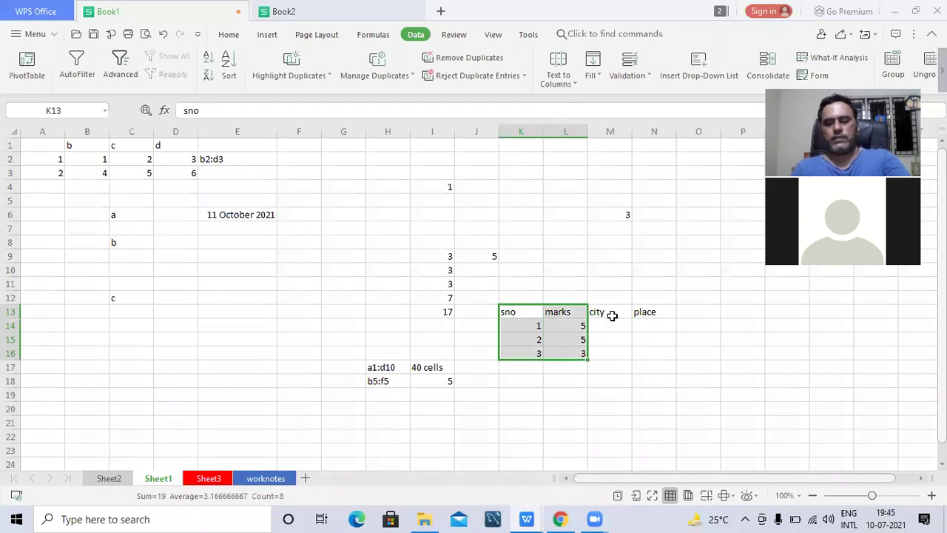
{"action": "key", "text": "BackSpace"}
{"action": "key", "text": "Escape"}
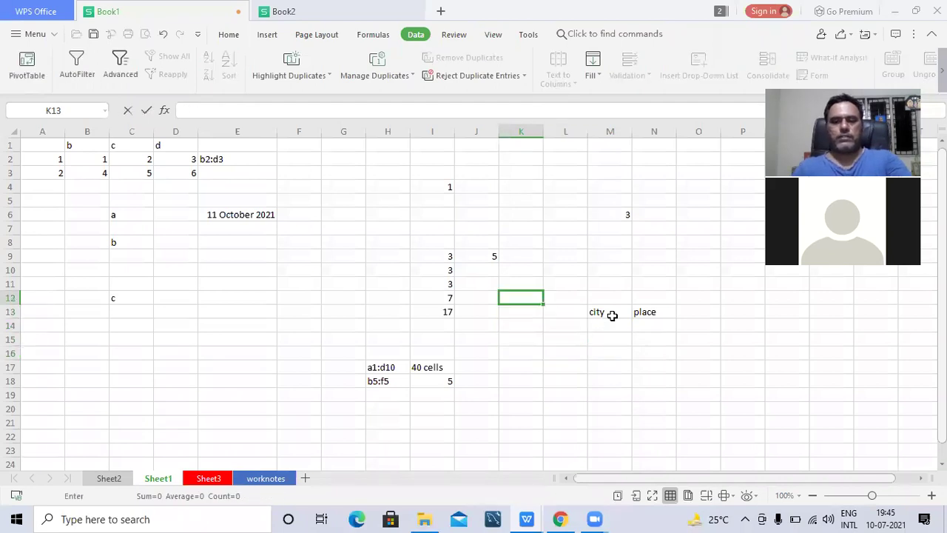
- Enter the header production in cell L13 and the values 340, 540 and 300 in cells L14 to L16
{"action": "key", "text": "Right"}
{"action": "type", "text": "produc"}
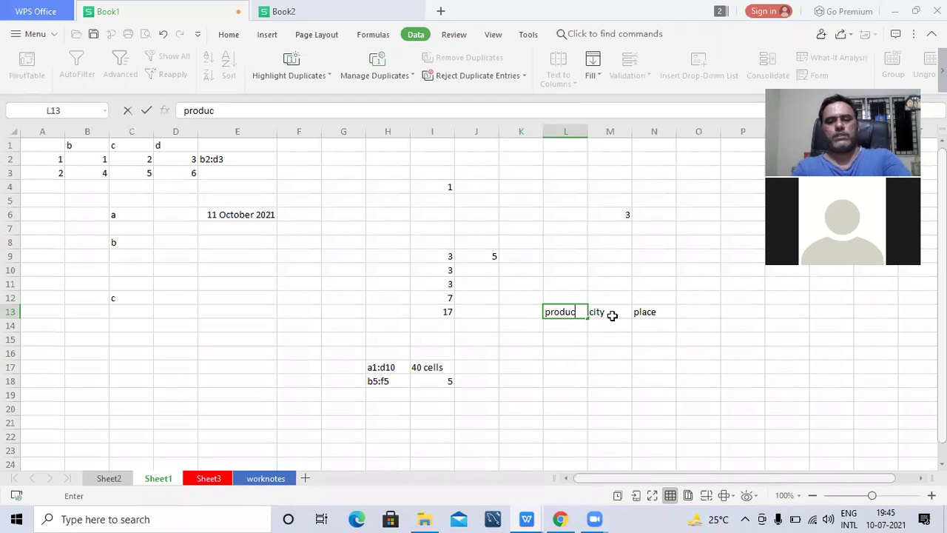
{"action": "type", "text": "tio"}
{"action": "key", "text": "Return"}
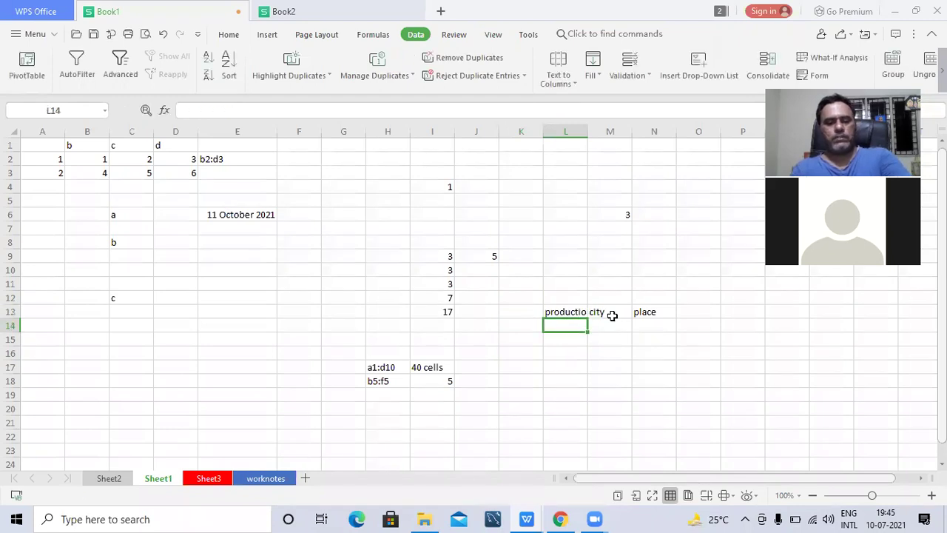
{"action": "type", "text": "340"}
{"action": "key", "text": "Return"}
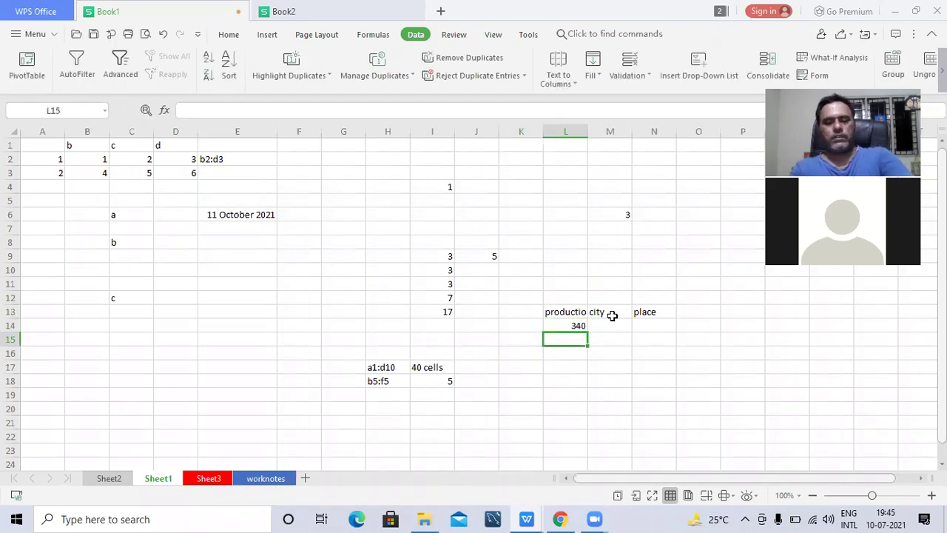
{"action": "type", "text": "540"}
{"action": "key", "text": "Return"}
{"action": "type", "text": "3"}
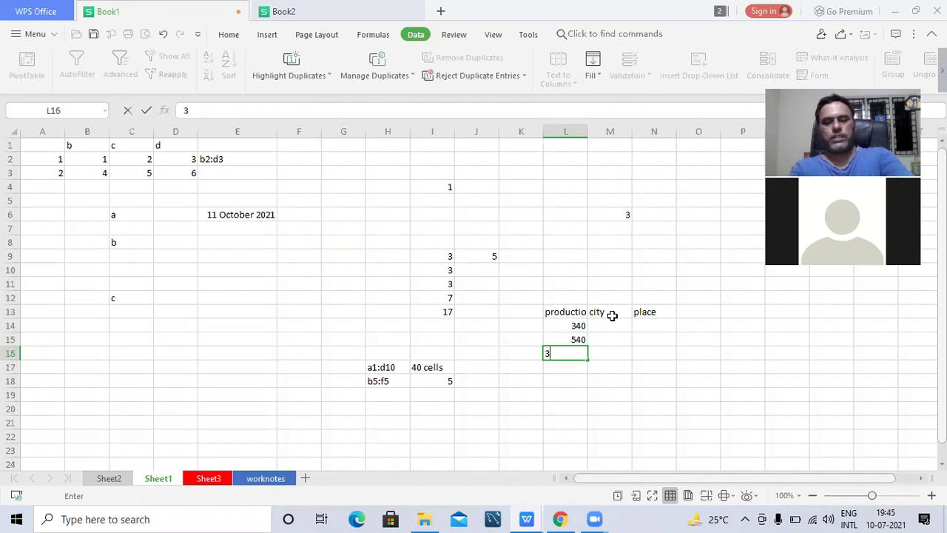
{"action": "type", "text": "00"}
{"action": "key", "text": "Tab"}
- Fill the city column with hyd, blr and hyd in cells M14 to M16
{"action": "key", "text": "Up"}
{"action": "key", "text": "Up"}
{"action": "type", "text": "hyd"}
{"action": "key", "text": "Return"}
{"action": "type", "text": "blr"}
{"action": "key", "text": "Return"}
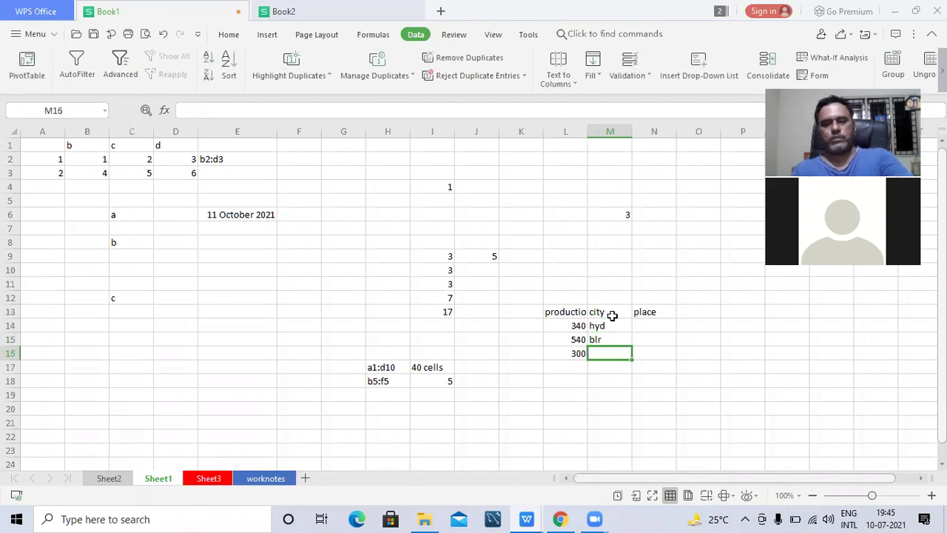
{"action": "type", "text": "hyd"}
{"action": "key", "text": "Up"}
- Fill the place column with kukatpally, majestic and bachupally in cells N14 to N16
{"action": "key", "text": "Up"}
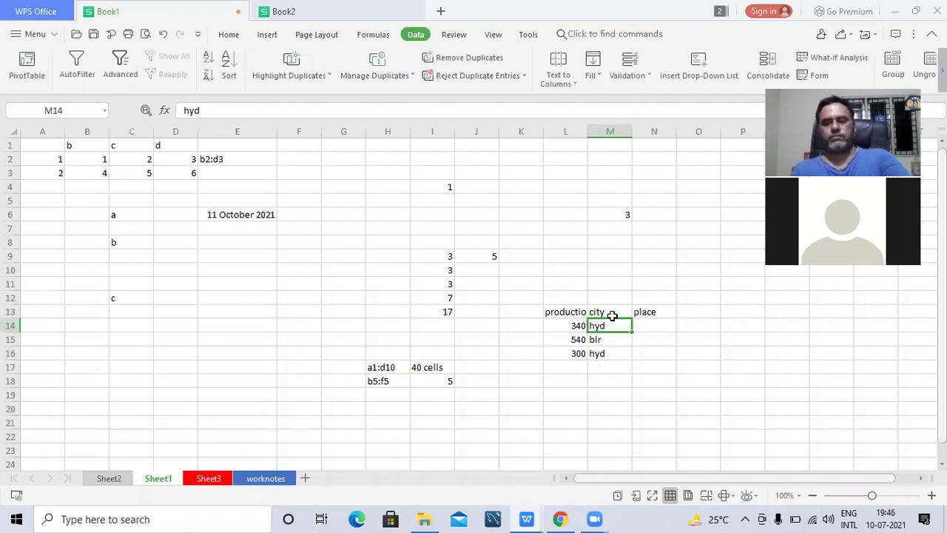
{"action": "key", "text": "Right"}
{"action": "type", "text": "k"}
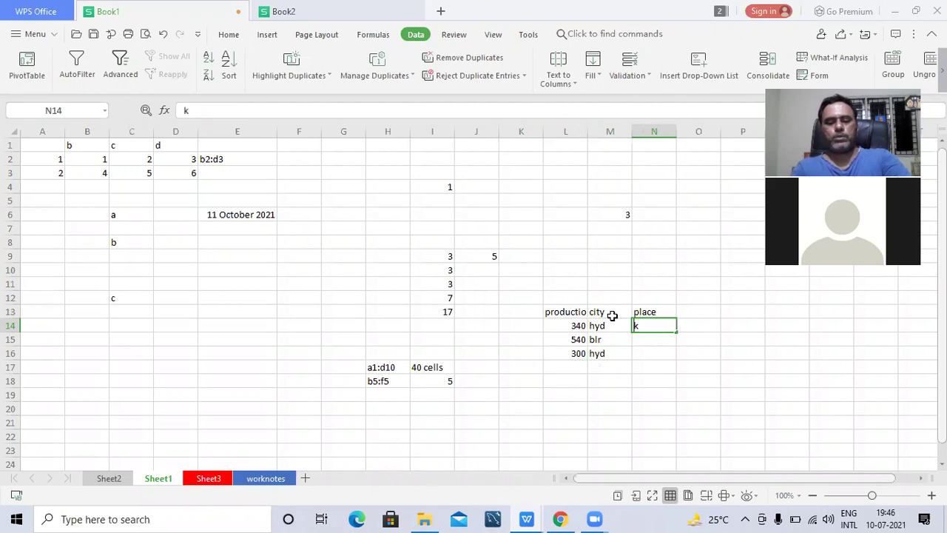
{"action": "type", "text": "ukatpallu"}
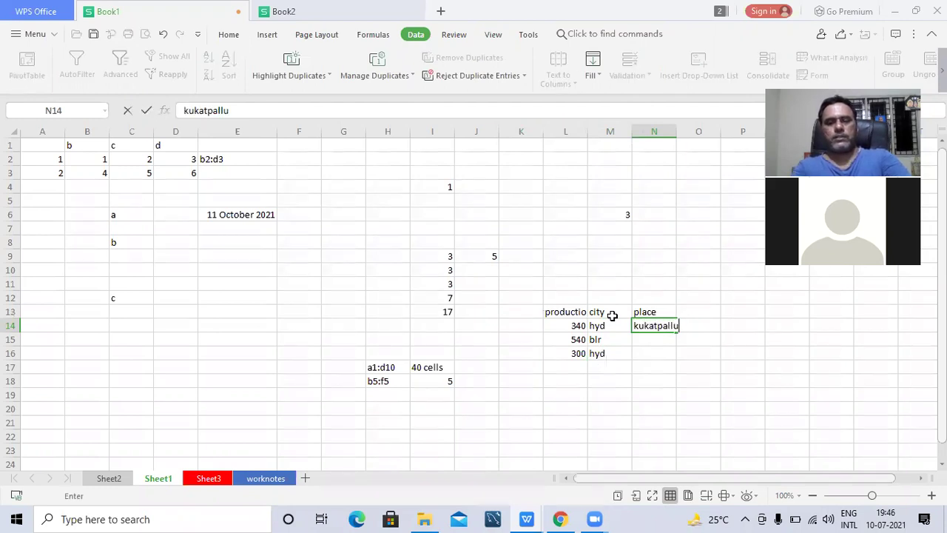
{"action": "key", "text": "BackSpace"}
{"action": "type", "text": "y"}
{"action": "key", "text": "Return"}
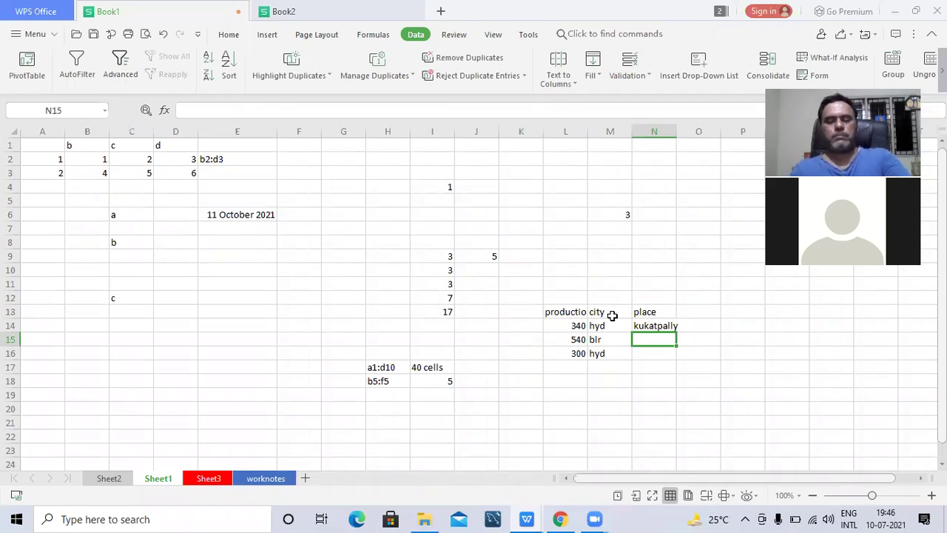
{"action": "type", "text": "majestic"}
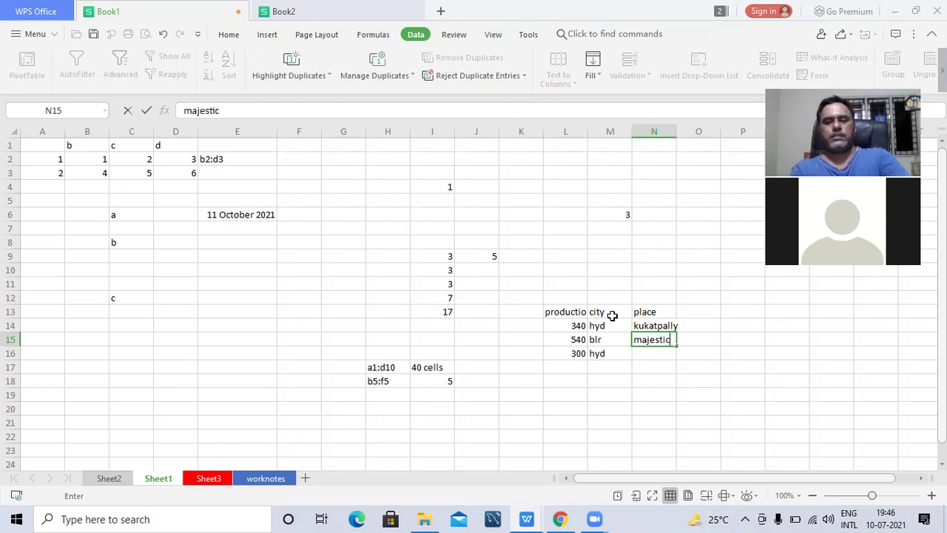
{"action": "key", "text": "Return"}
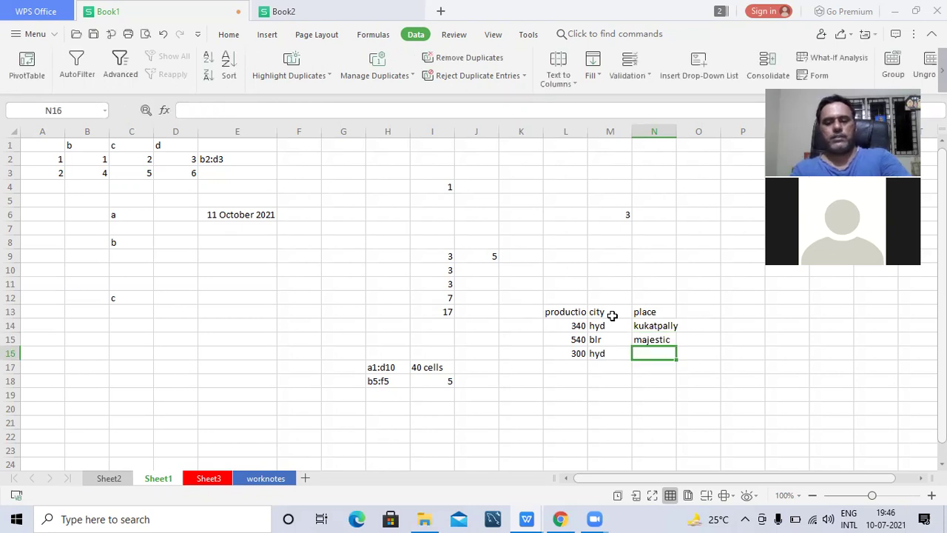
{"action": "type", "text": "a"}
{"action": "key", "text": "BackSpace"}
{"action": "type", "text": "bachupally"}
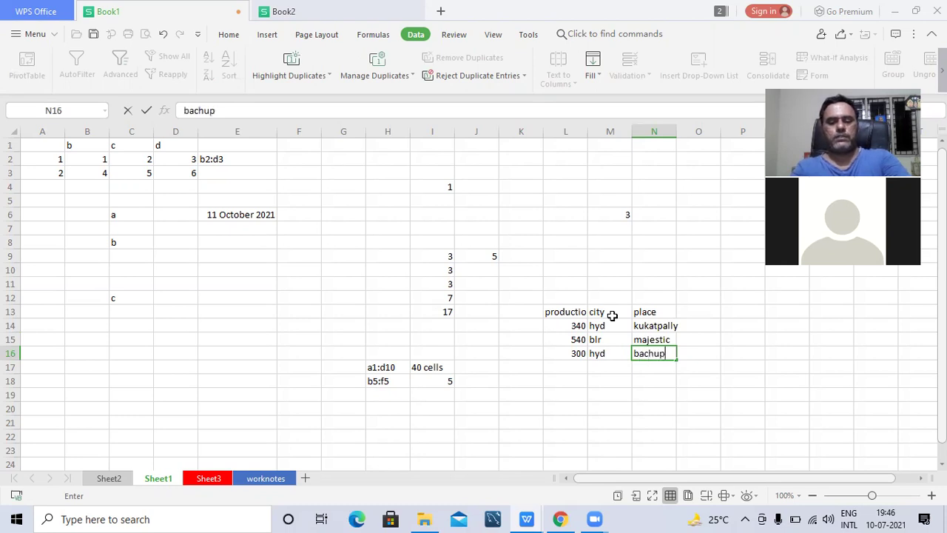
{"action": "key", "text": "Tab"}
- Sort the table L13:N16 by city from smallest to largest, with place from A to Z as the second level
{"action": "left_click_drag", "start_coordinate": [571, 313], "coordinate": [646, 360]}
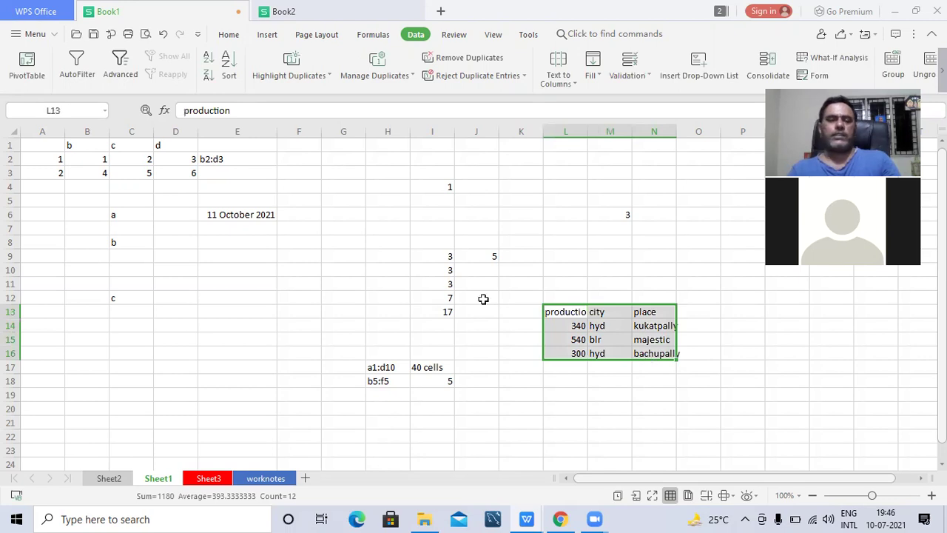
{"action": "left_click", "coordinate": [226, 62]}
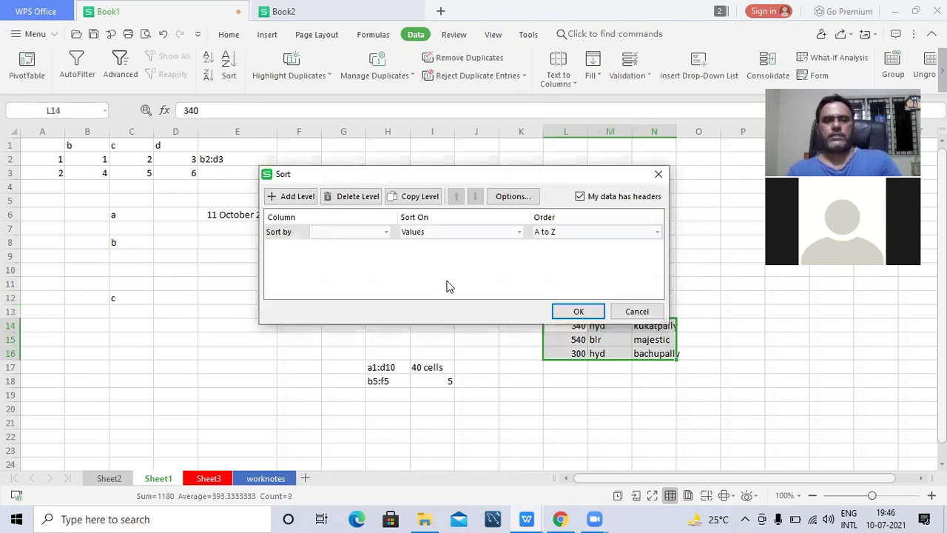
{"action": "left_click", "coordinate": [387, 232]}
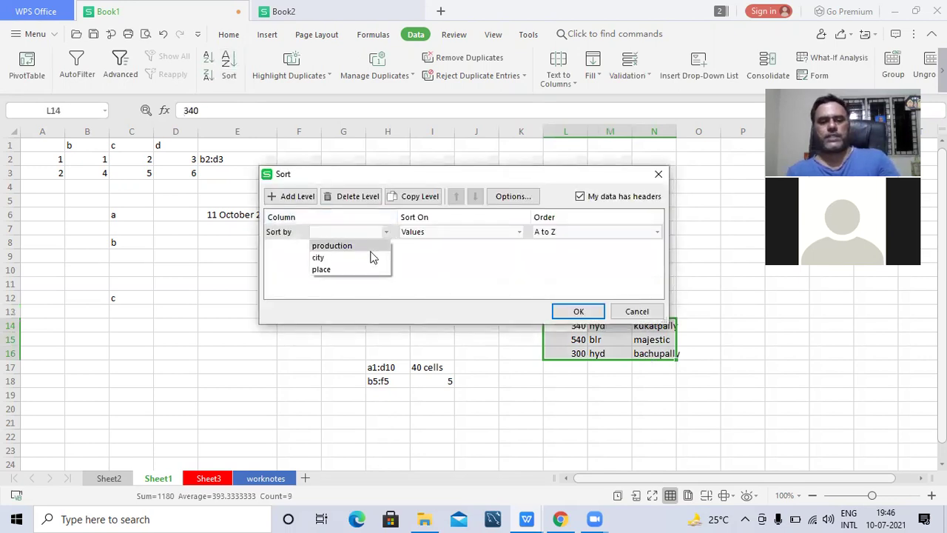
{"action": "left_click", "coordinate": [371, 257]}
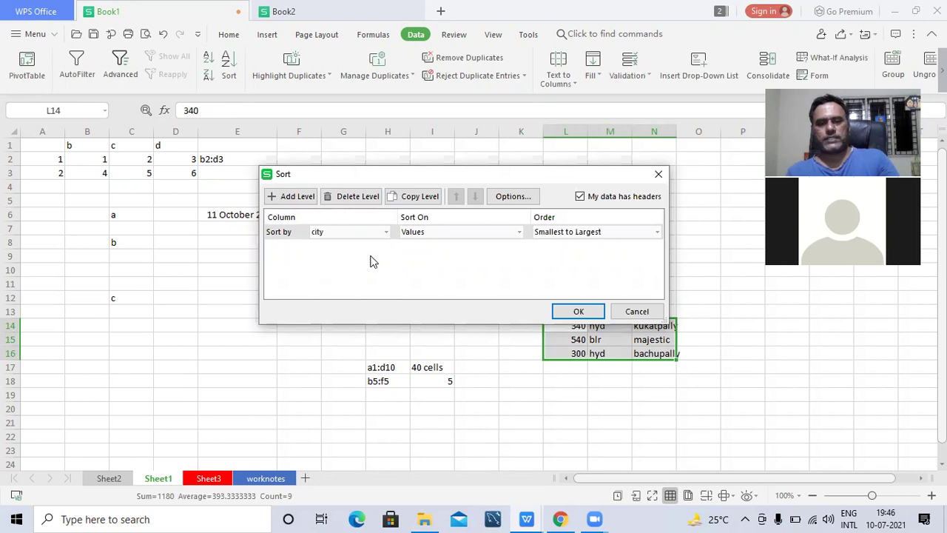
{"action": "left_click", "coordinate": [305, 197]}
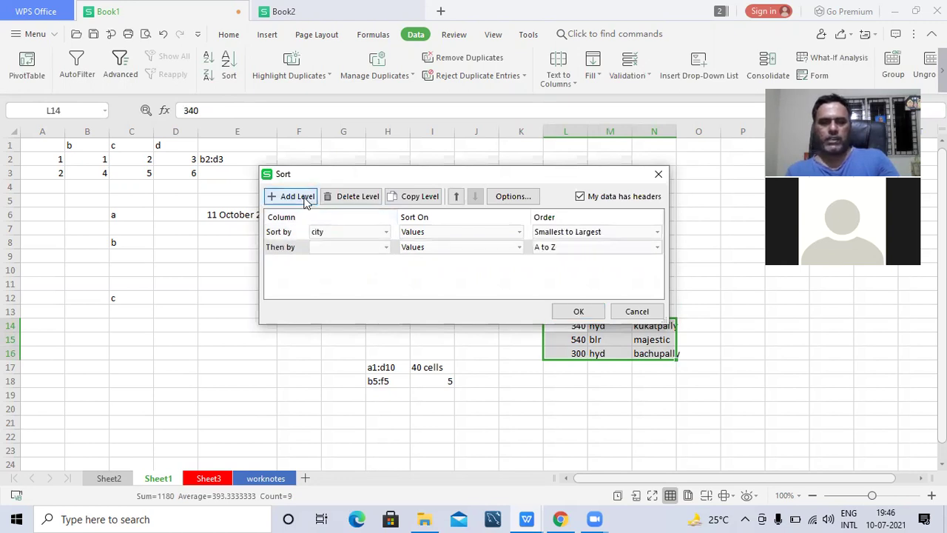
{"action": "left_click", "coordinate": [386, 247]}
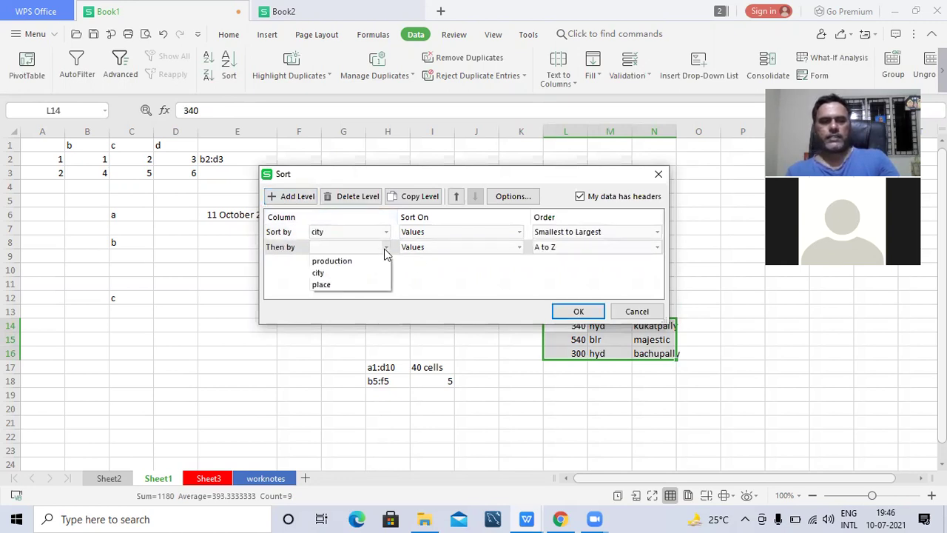
{"action": "left_click", "coordinate": [368, 287]}
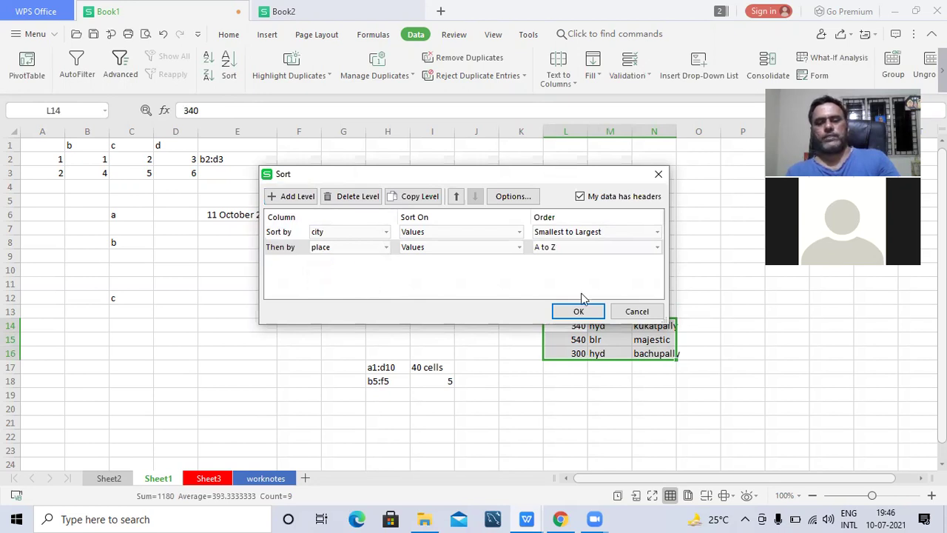
{"action": "left_click_drag", "start_coordinate": [580, 176], "coordinate": [498, 71]}
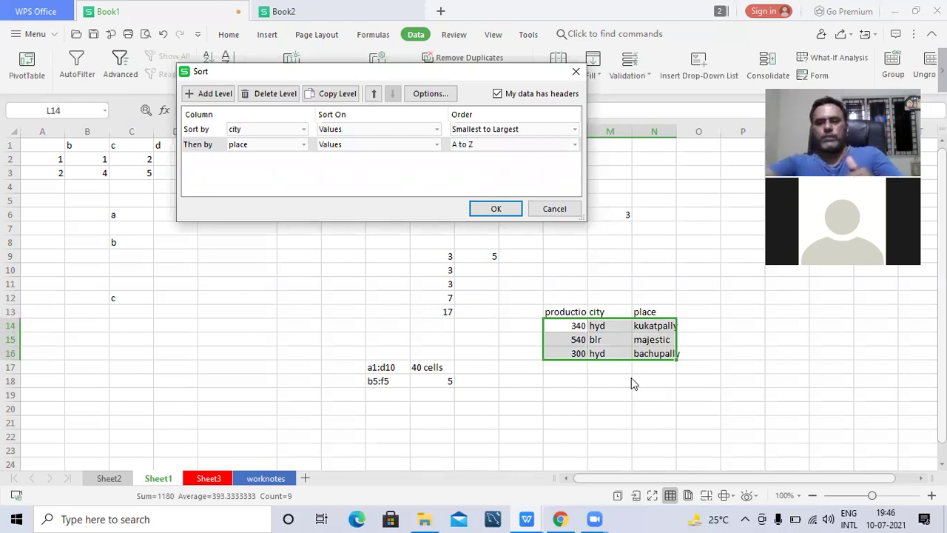
{"action": "left_click", "coordinate": [495, 210]}
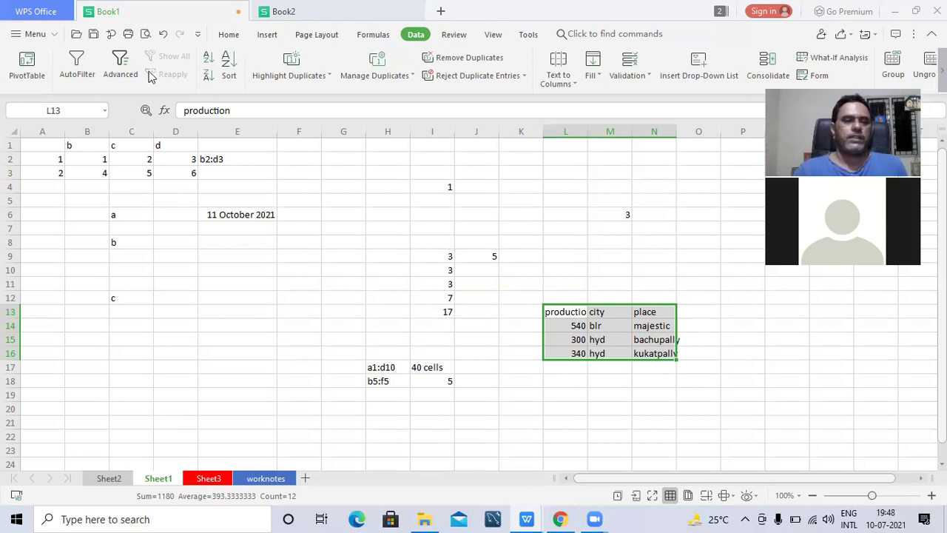
- Turn on AutoFilter for the table L13:N16 and view the filter choices of the place column
{"action": "left_click", "coordinate": [67, 70]}
{"action": "left_click", "coordinate": [662, 406]}
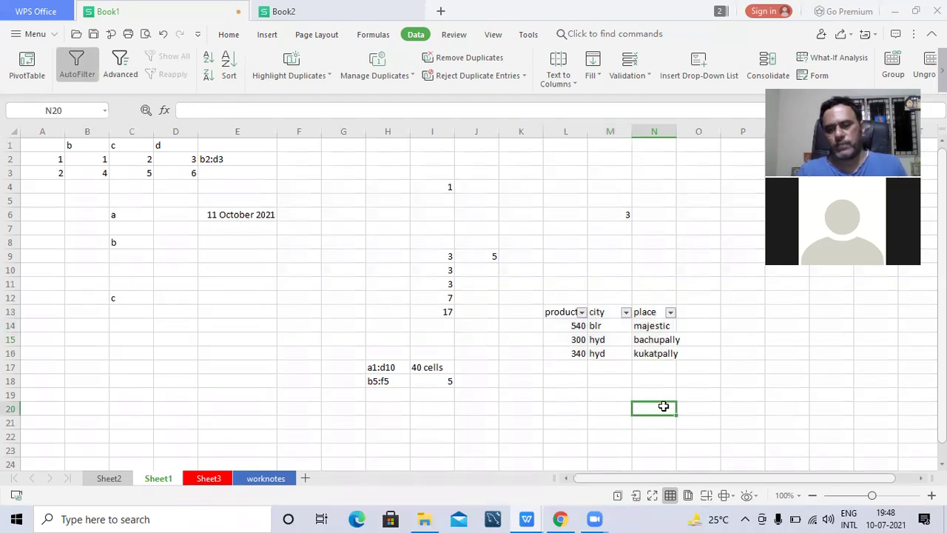
{"action": "left_click", "coordinate": [670, 312]}
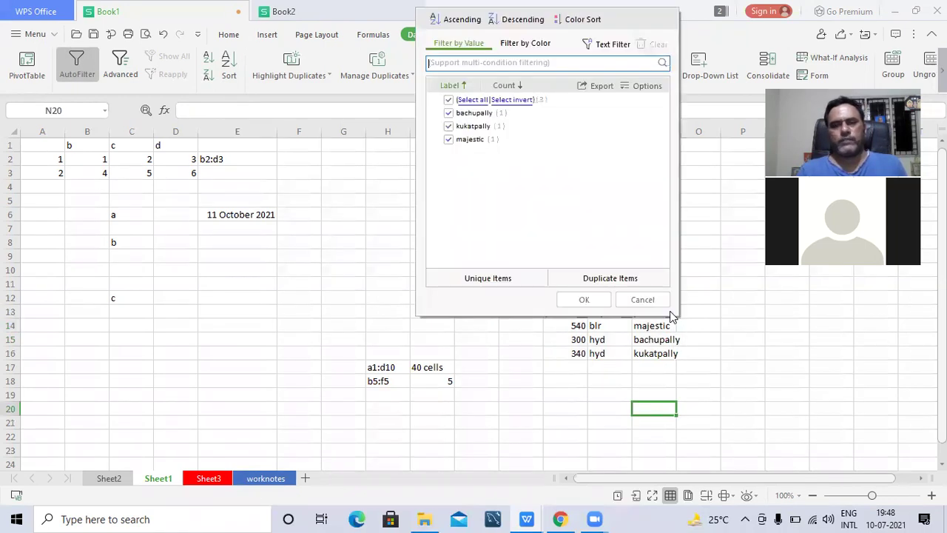
{"action": "left_click", "coordinate": [641, 299]}
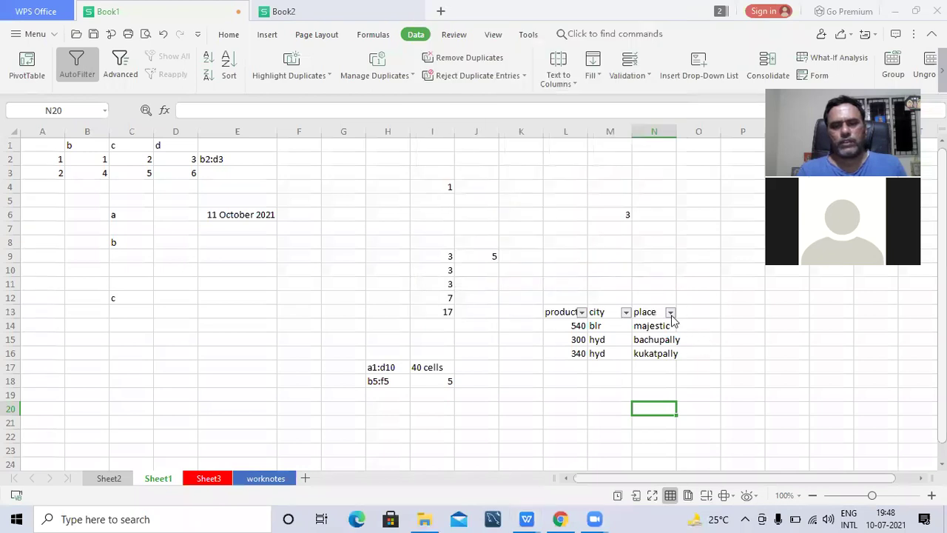
- Filter the place column to show only bachupally
{"action": "left_click", "coordinate": [670, 312]}
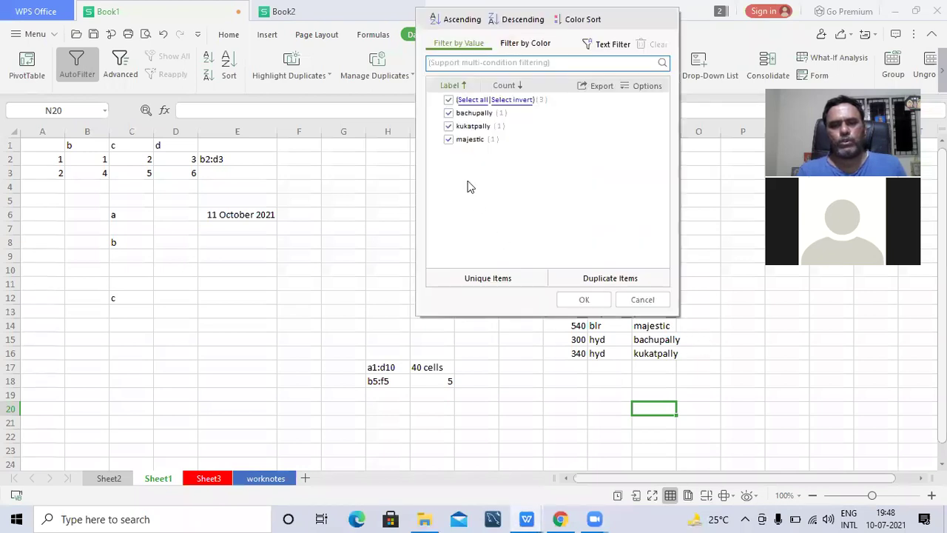
{"action": "left_click", "coordinate": [449, 127]}
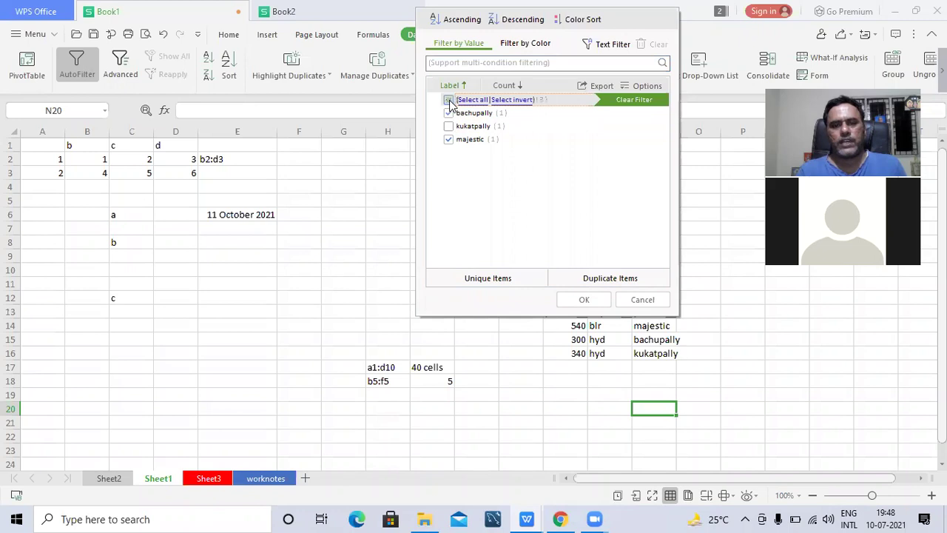
{"action": "left_click", "coordinate": [448, 100]}
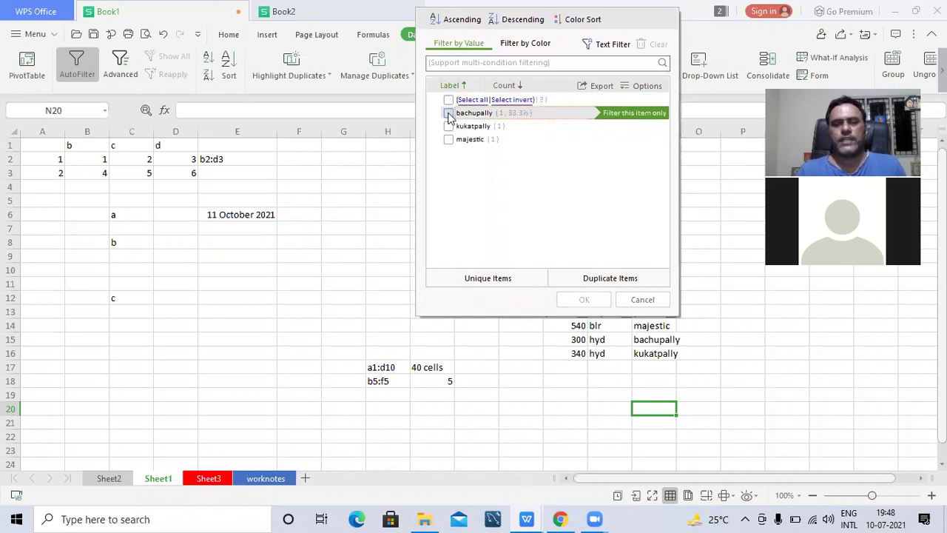
{"action": "left_click", "coordinate": [449, 113]}
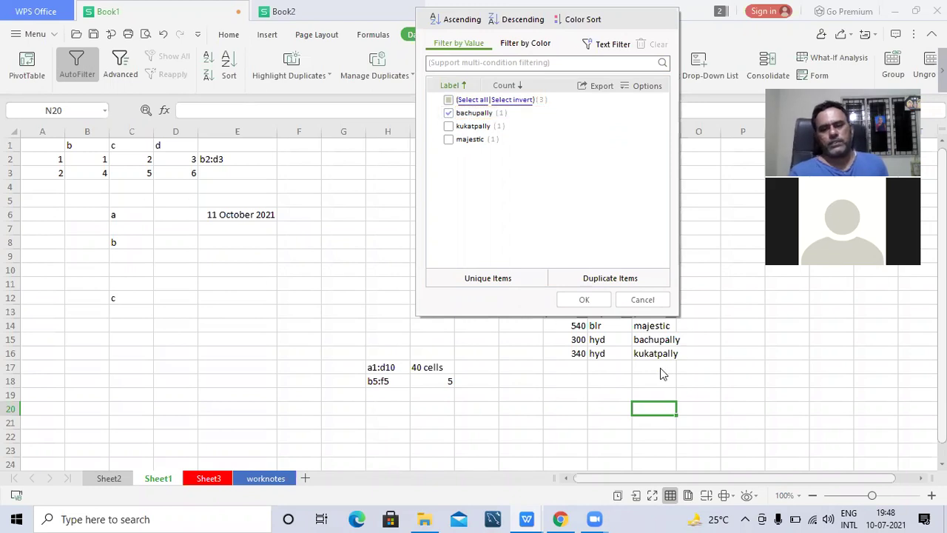
{"action": "left_click", "coordinate": [605, 301]}
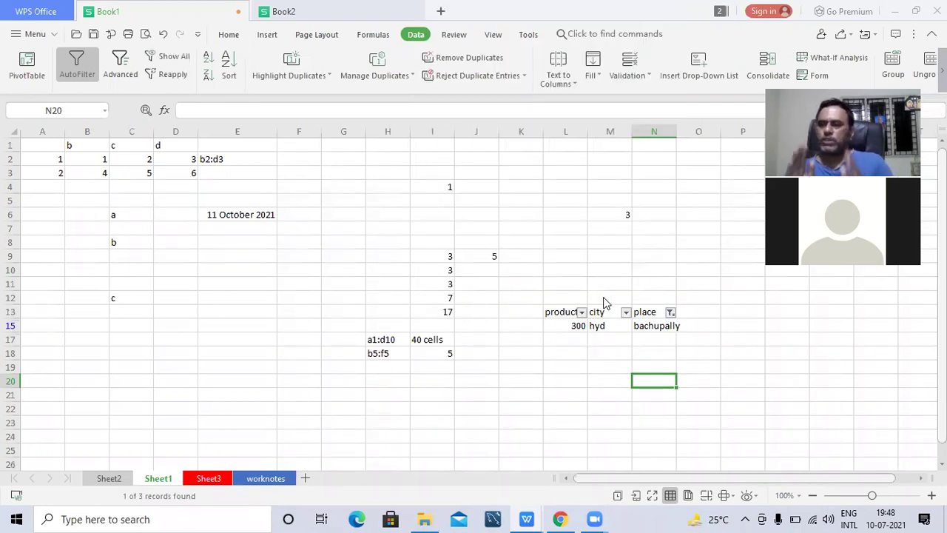
{"action": "left_click", "coordinate": [671, 312]}
{"action": "left_click", "coordinate": [449, 100]}
{"action": "left_click", "coordinate": [451, 100]}
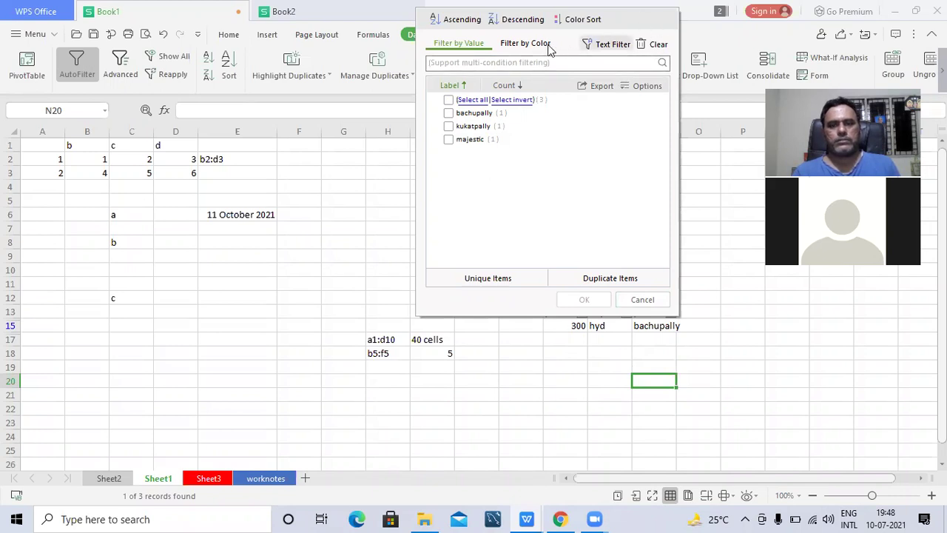
{"action": "left_click", "coordinate": [641, 299]}
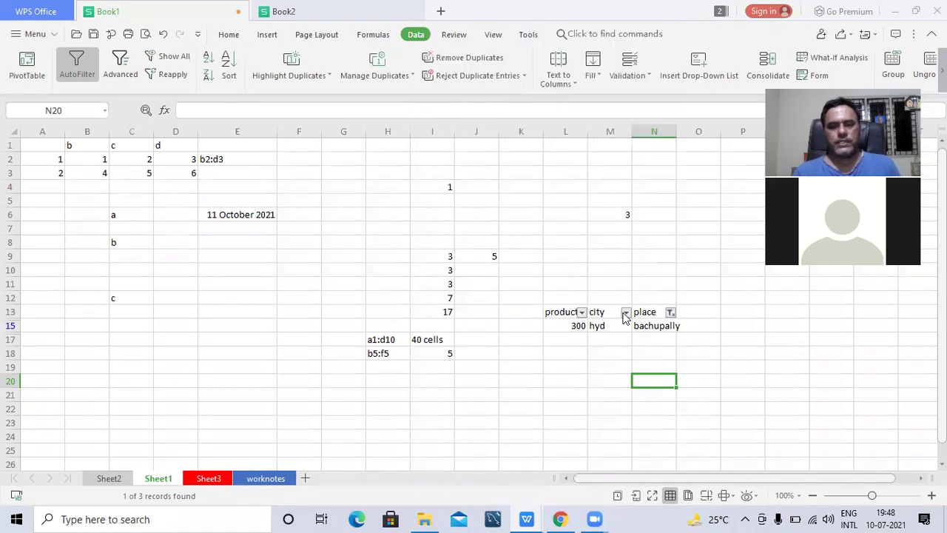
{"action": "left_click", "coordinate": [625, 312]}
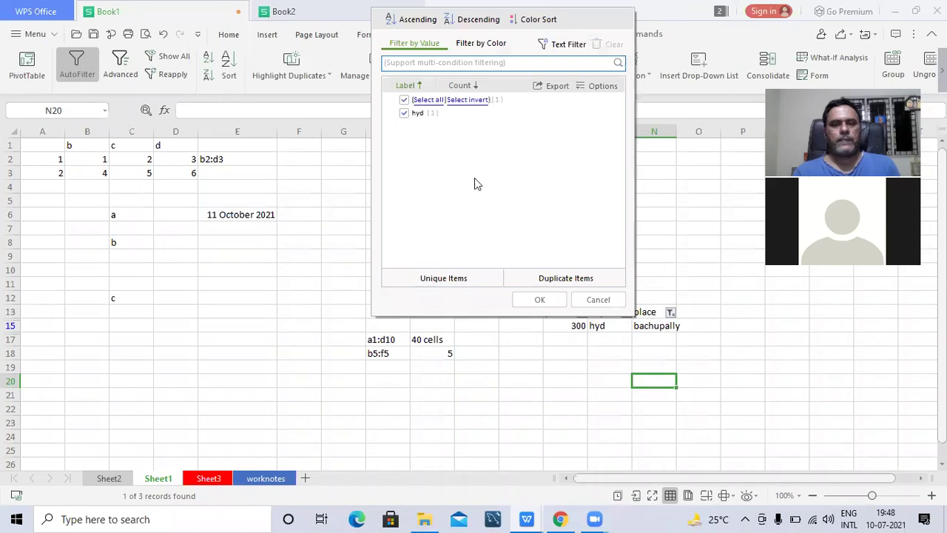
{"action": "left_click", "coordinate": [404, 113]}
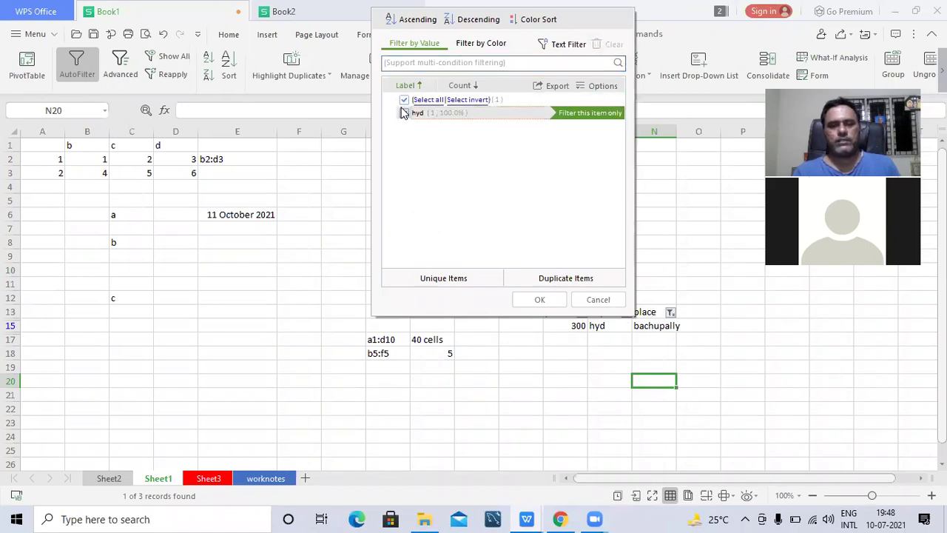
{"action": "left_click", "coordinate": [404, 100]}
{"action": "left_click", "coordinate": [404, 112]}
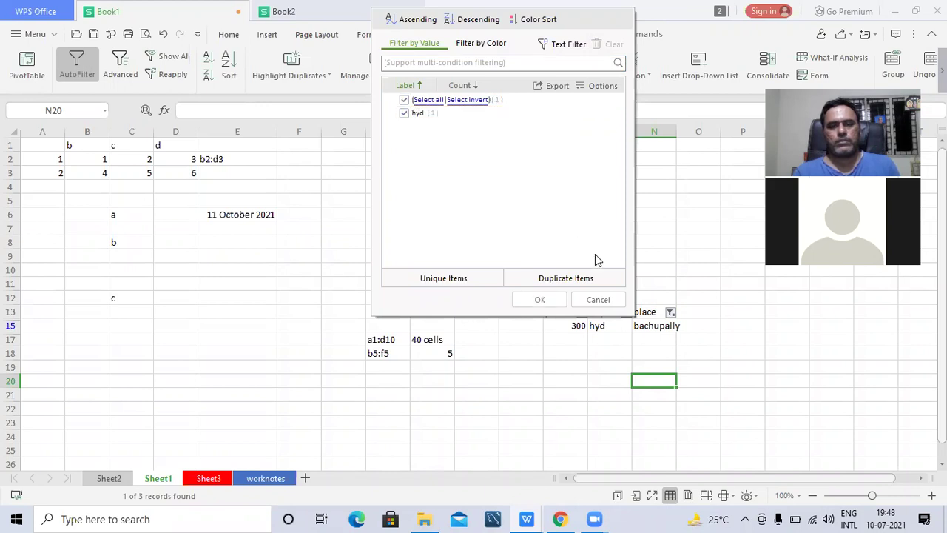
{"action": "left_click", "coordinate": [605, 300]}
- Reselect all values in the place column's filter and apply it
{"action": "left_click", "coordinate": [670, 312]}
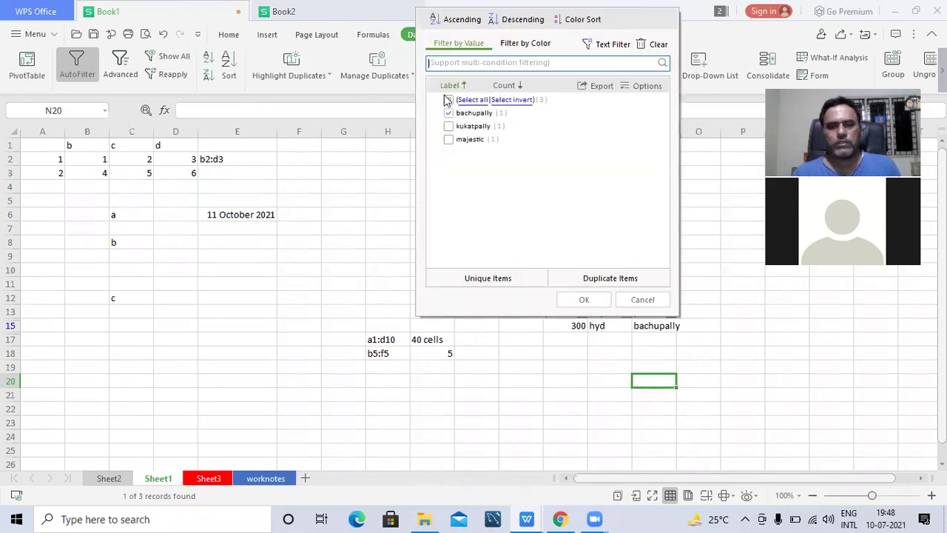
{"action": "left_click", "coordinate": [449, 99]}
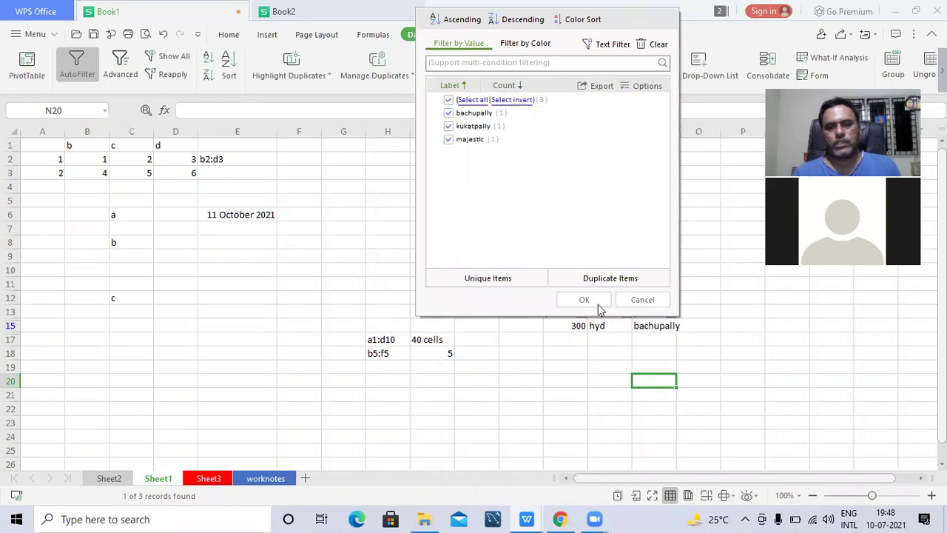
{"action": "left_click", "coordinate": [598, 299]}
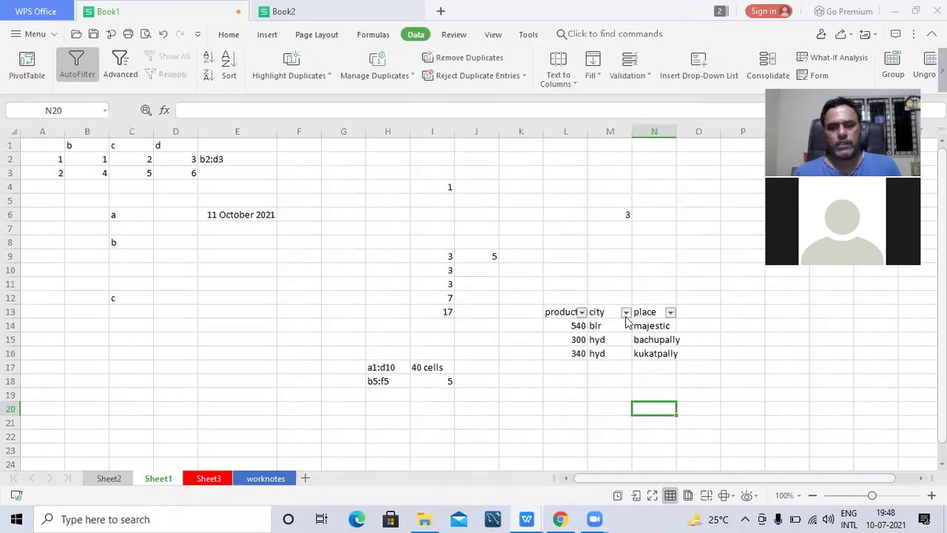
- Filter the city column to show only hyd
{"action": "left_click", "coordinate": [625, 313]}
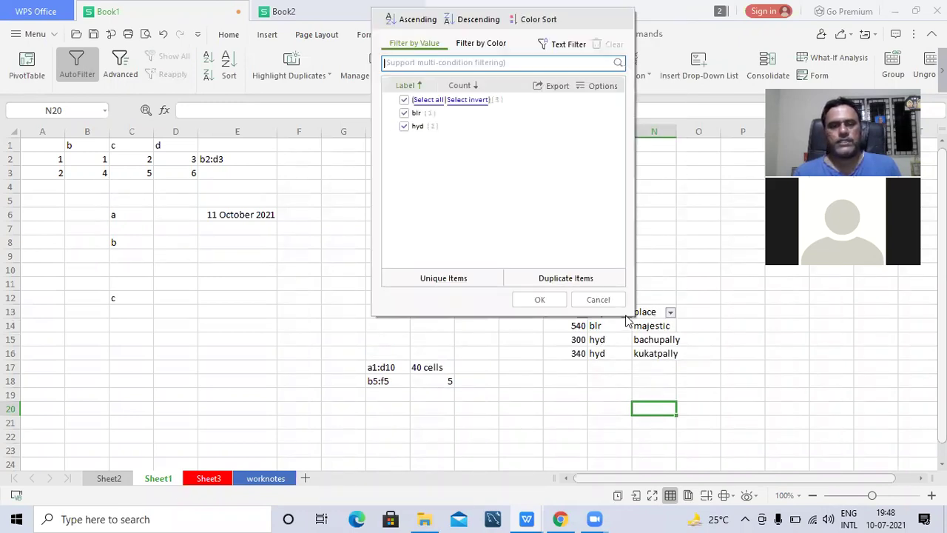
{"action": "left_click", "coordinate": [404, 101]}
{"action": "left_click", "coordinate": [404, 113]}
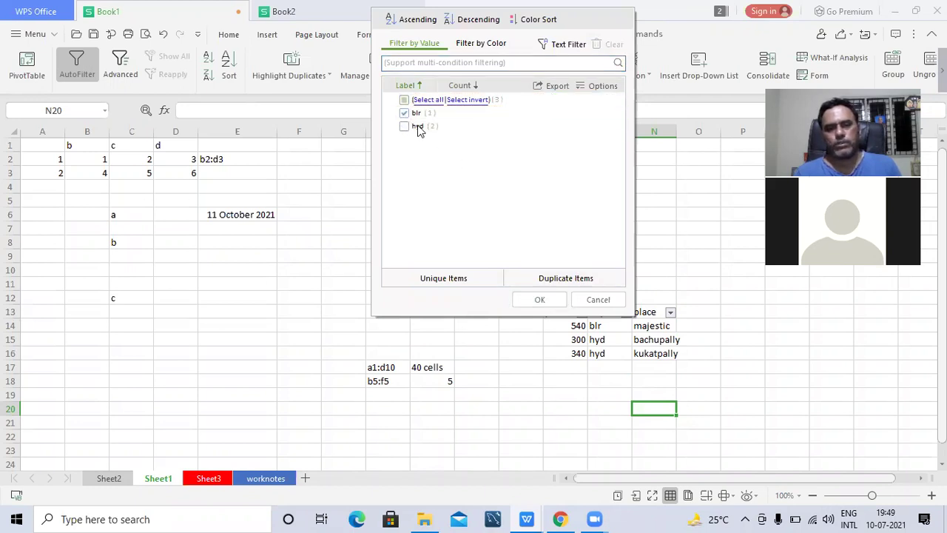
{"action": "left_click", "coordinate": [404, 113]}
{"action": "left_click", "coordinate": [404, 126]}
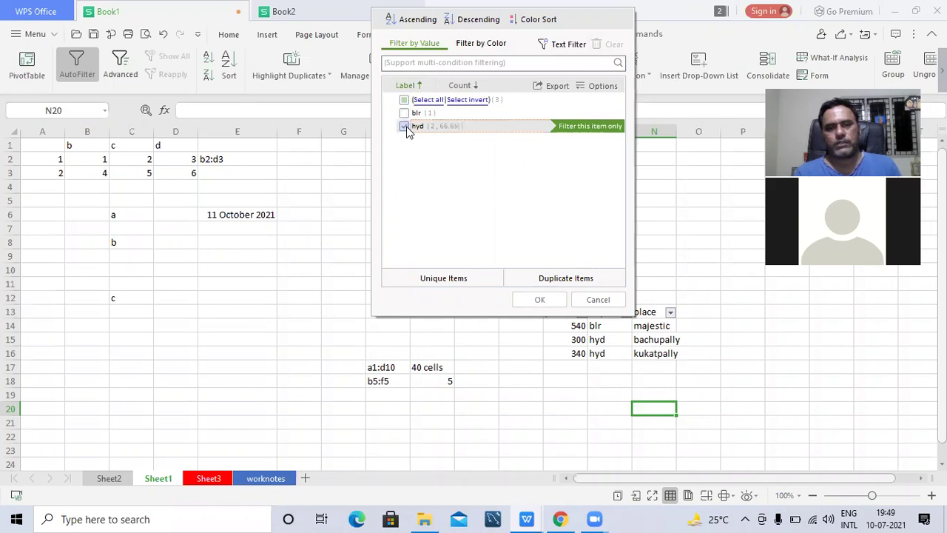
{"action": "left_click", "coordinate": [540, 299]}
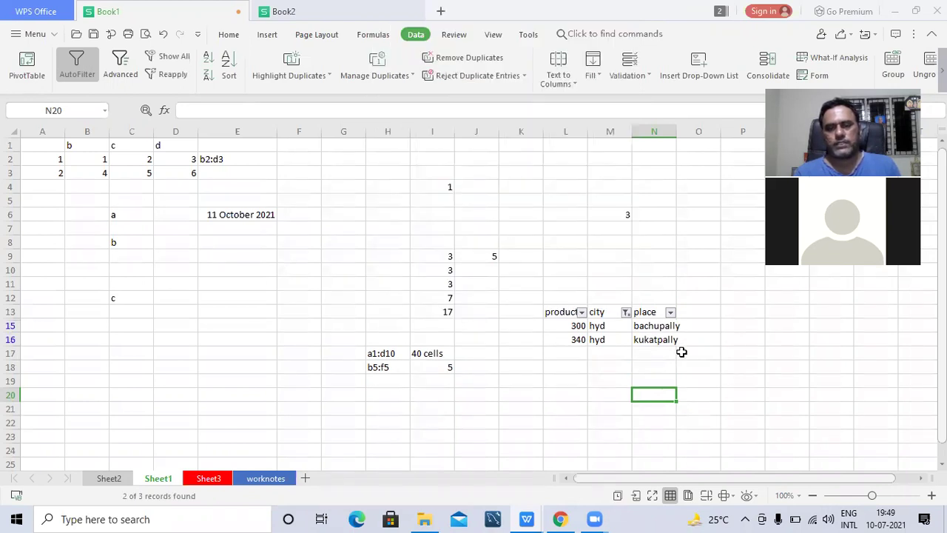
{"action": "left_click", "coordinate": [685, 334]}
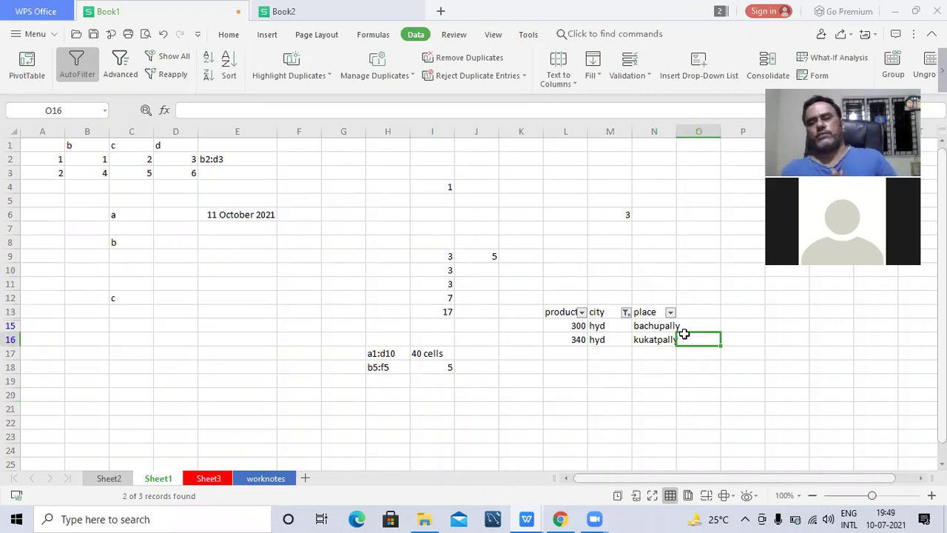
{"action": "left_click_drag", "start_coordinate": [589, 326], "coordinate": [654, 338]}
{"action": "left_click", "coordinate": [666, 383]}
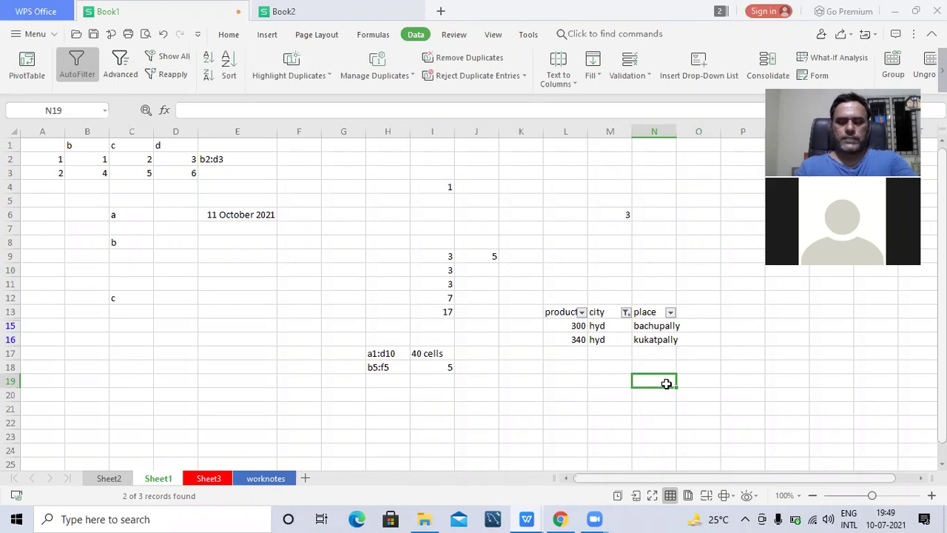
- Enter the criterion >300 in cell L17, directly below the production column
{"action": "key", "text": "Left"}
{"action": "key", "text": "Up"}
{"action": "key", "text": "Up"}
{"action": "key", "text": "Left"}
{"action": "type", "text": ">"}
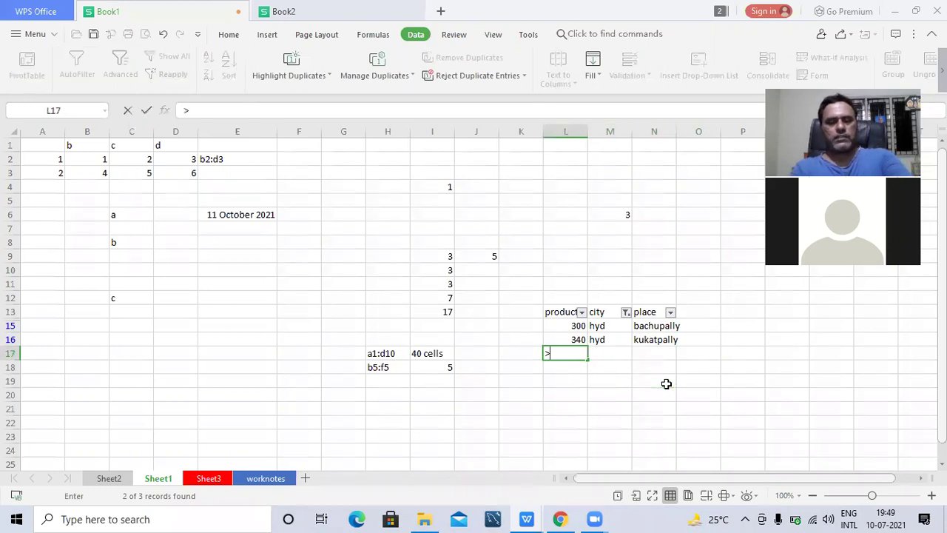
{"action": "type", "text": "300"}
{"action": "key", "text": "Return"}
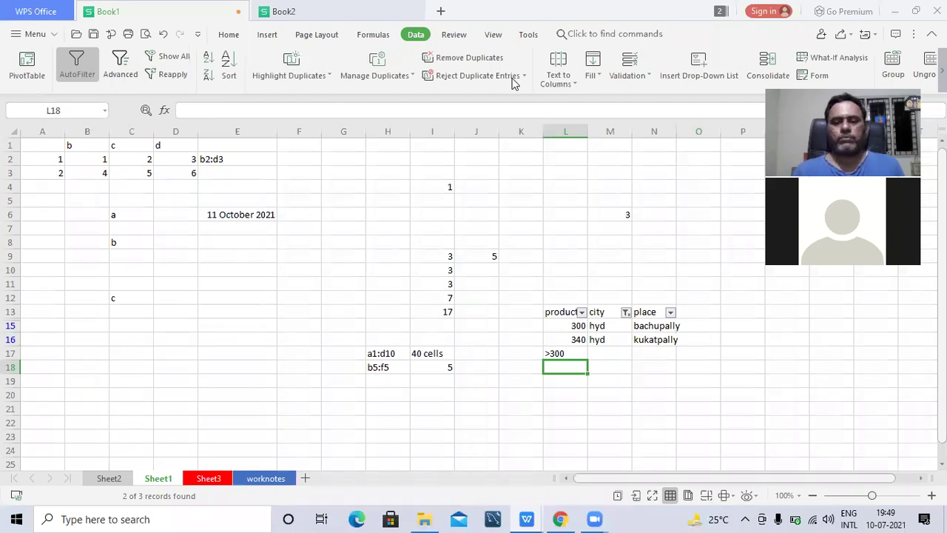
{"action": "left_click", "coordinate": [571, 346]}
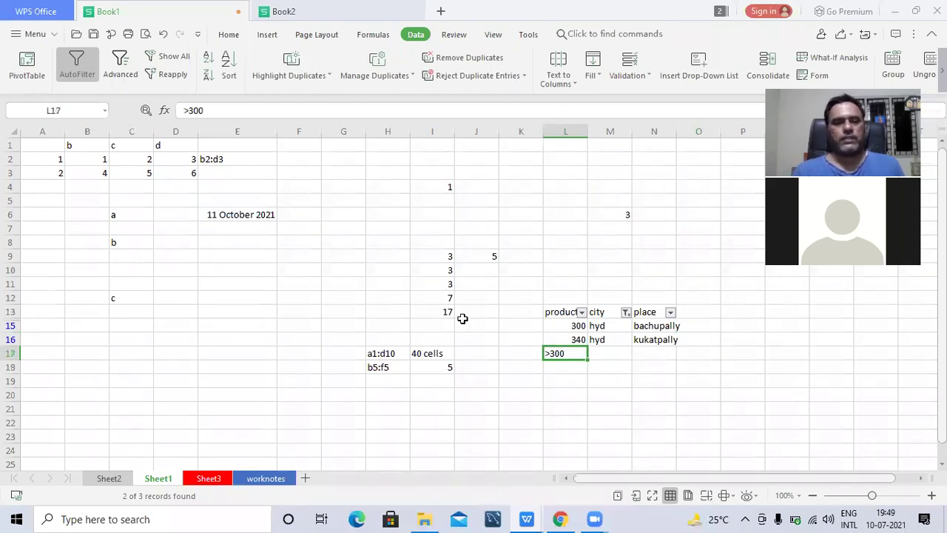
{"action": "left_click", "coordinate": [114, 70]}
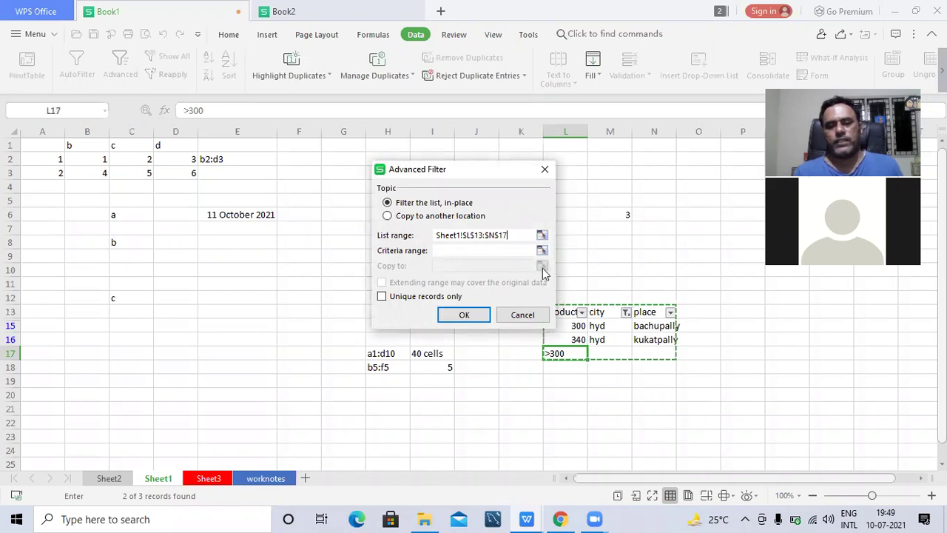
{"action": "left_click", "coordinate": [542, 235]}
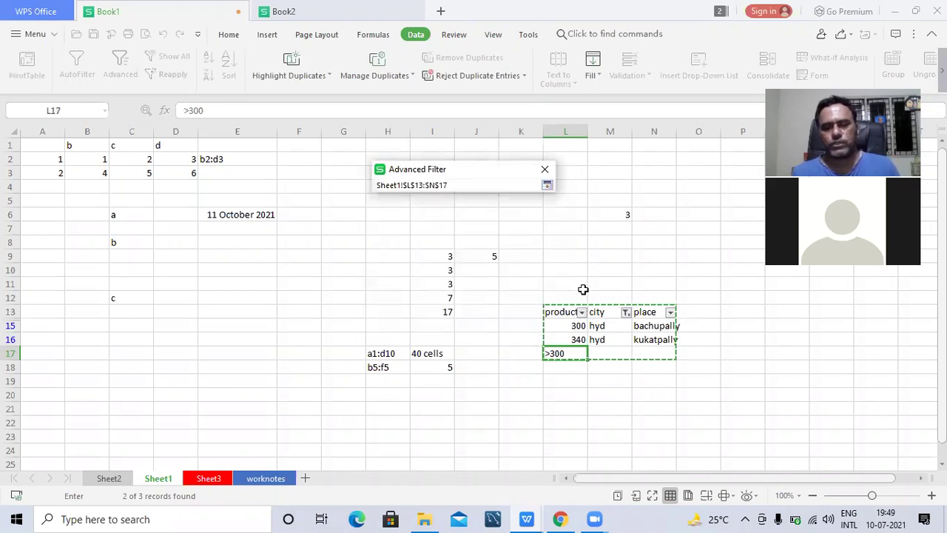
{"action": "left_click_drag", "start_coordinate": [567, 311], "coordinate": [658, 338]}
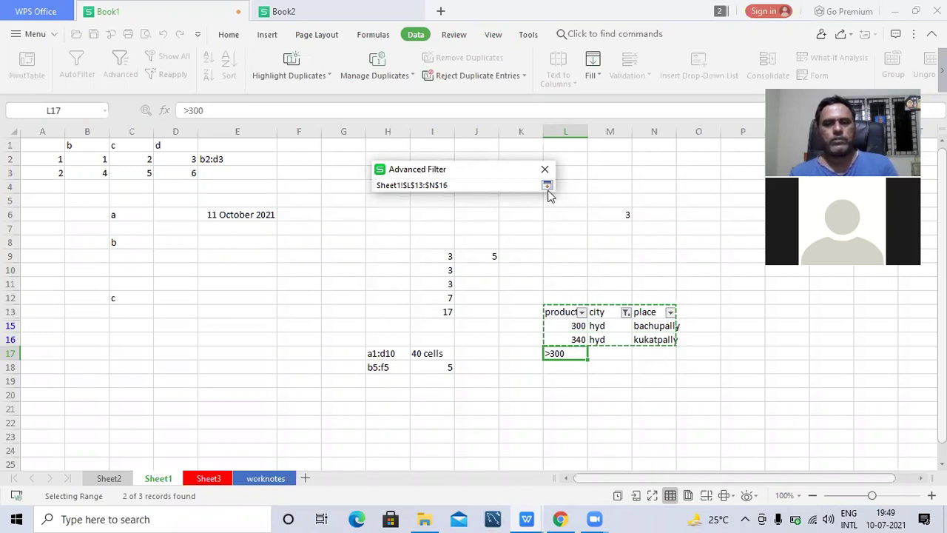
{"action": "left_click", "coordinate": [547, 186]}
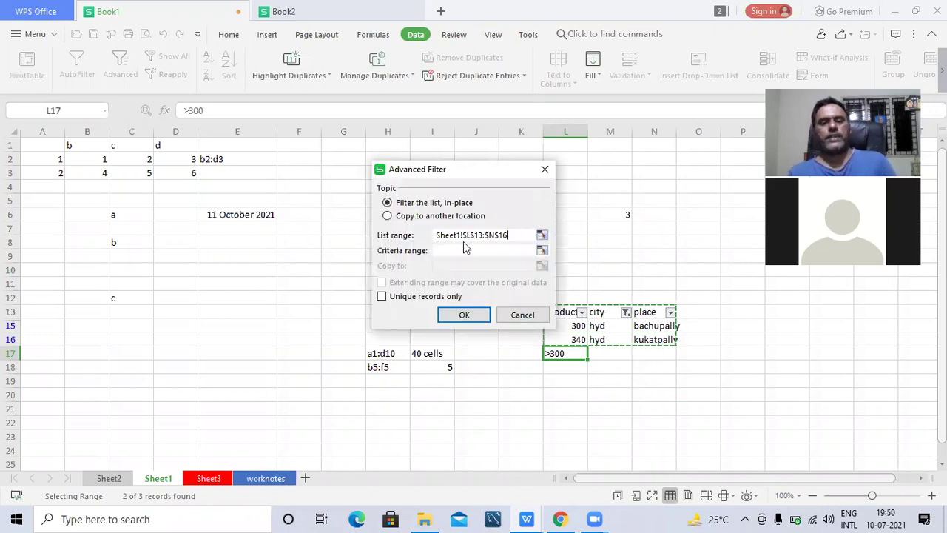
{"action": "left_click", "coordinate": [545, 170]}
- Clear cell L17 and build a criteria block with production in cell L19 and >300 in cell L20
{"action": "key", "text": "Delete"}
{"action": "key", "text": "Down"}
{"action": "key", "text": "Down"}
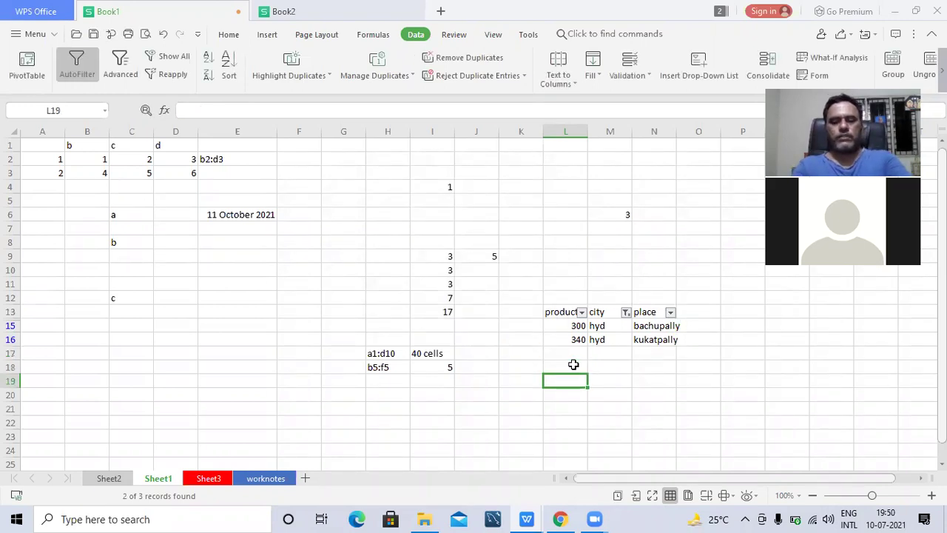
{"action": "type", "text": "production"}
{"action": "key", "text": "Return"}
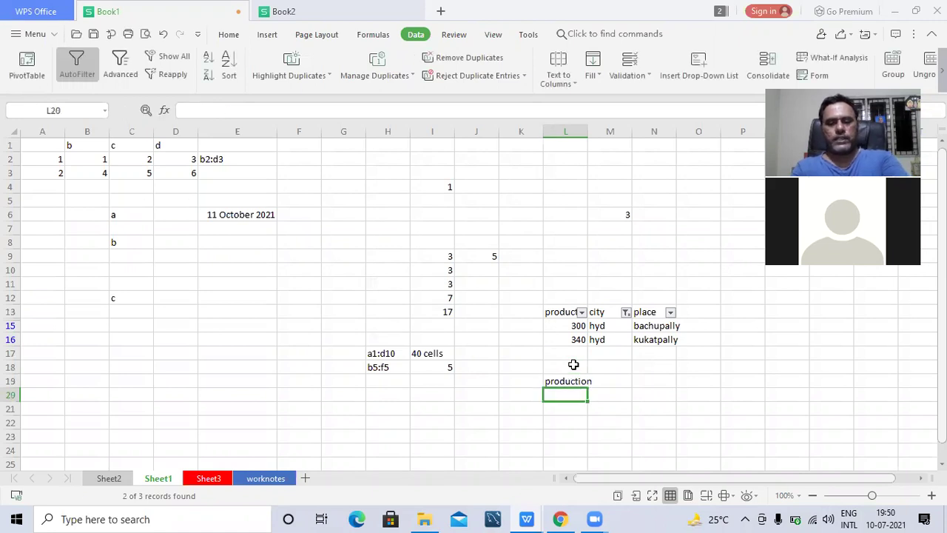
{"action": "type", "text": ">300"}
{"action": "key", "text": "Return"}
{"action": "key", "text": "Up"}
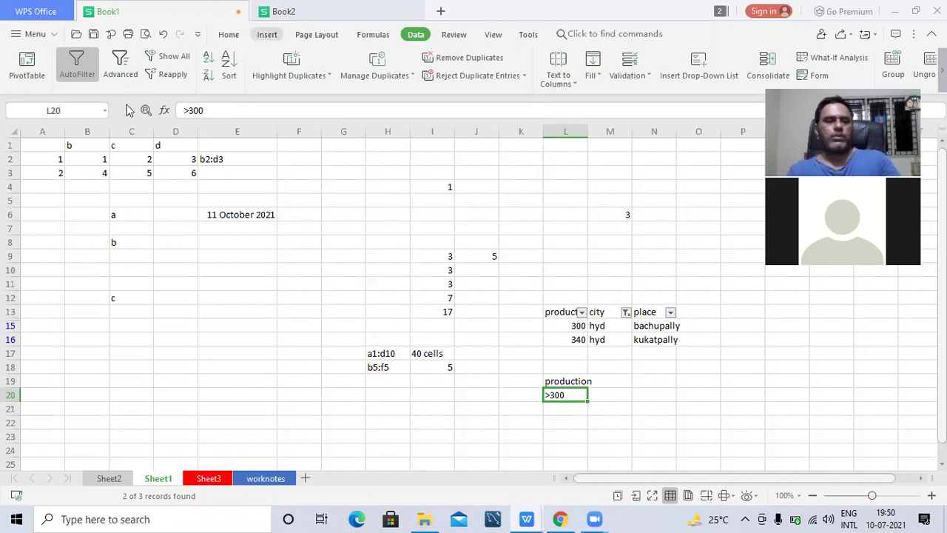
- Filter the production table in place with Advanced Filter, using list range L13:N16 and criteria range L19:L20
{"action": "left_click", "coordinate": [123, 67]}
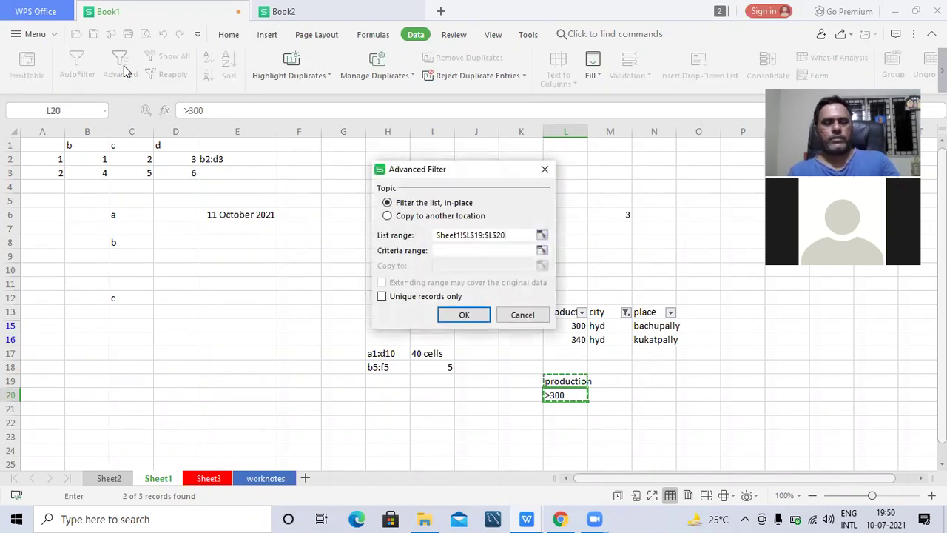
{"action": "left_click", "coordinate": [543, 235]}
{"action": "left_click_drag", "start_coordinate": [567, 313], "coordinate": [674, 339]}
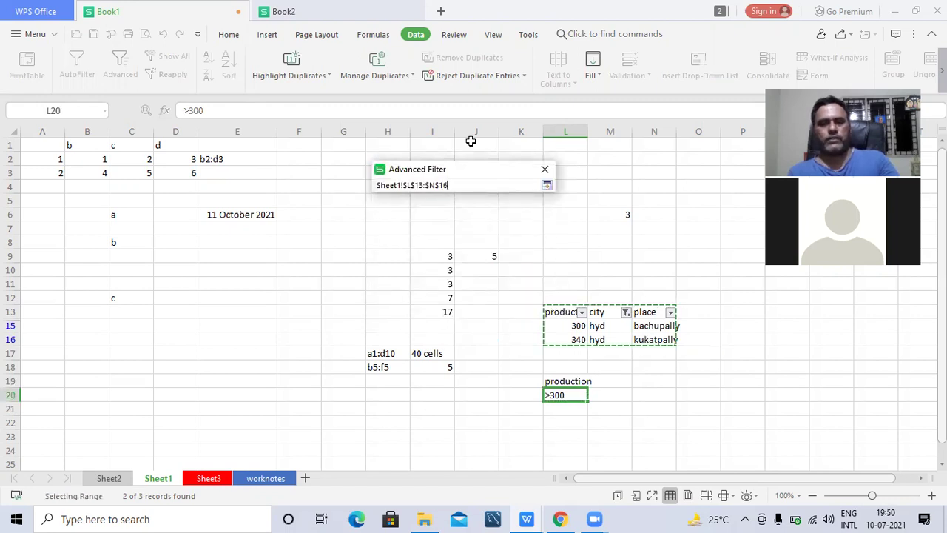
{"action": "left_click", "coordinate": [548, 186]}
{"action": "left_click", "coordinate": [477, 252]}
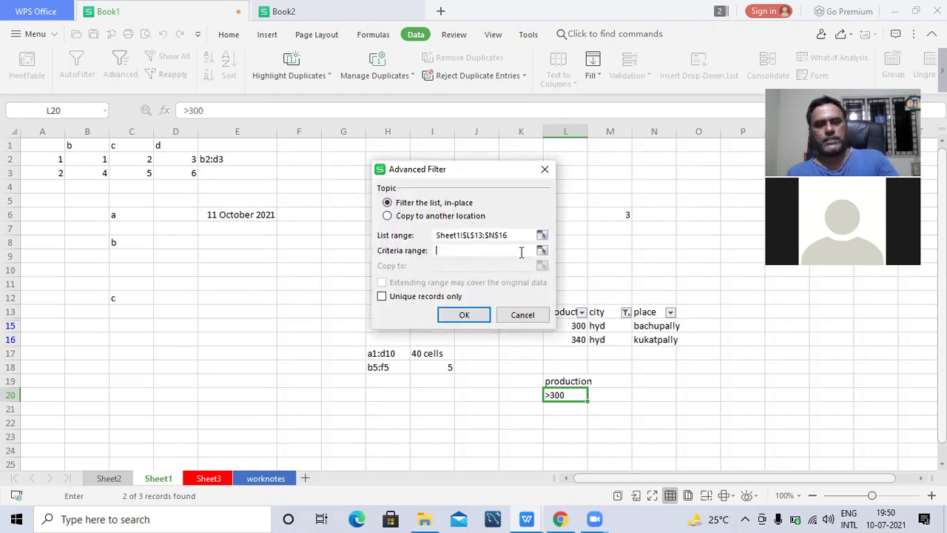
{"action": "left_click", "coordinate": [542, 250]}
{"action": "mouse_move", "coordinate": [571, 382]}
{"action": "left_mouse_down"}
{"action": "mouse_move", "coordinate": [570, 402]}
{"action": "mouse_move", "coordinate": [579, 386]}
{"action": "left_mouse_up"}
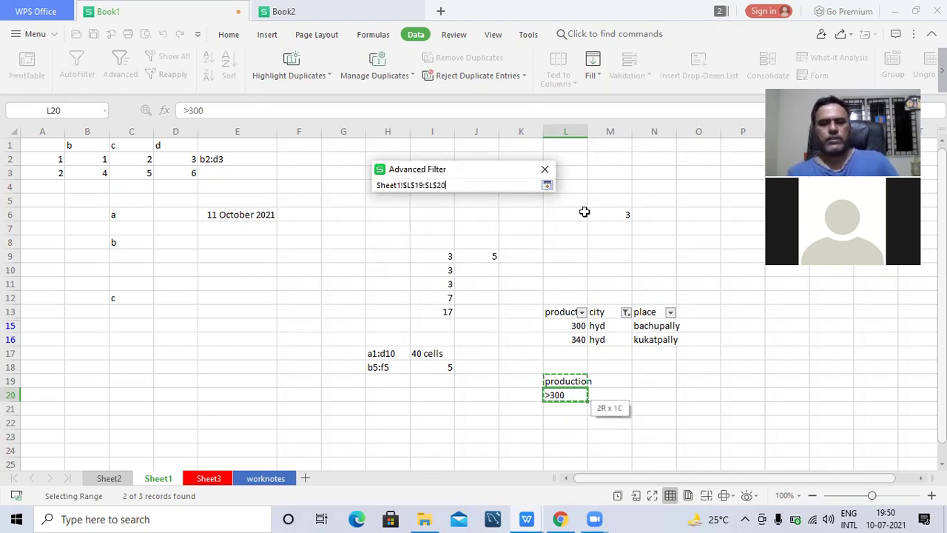
{"action": "left_click", "coordinate": [547, 186]}
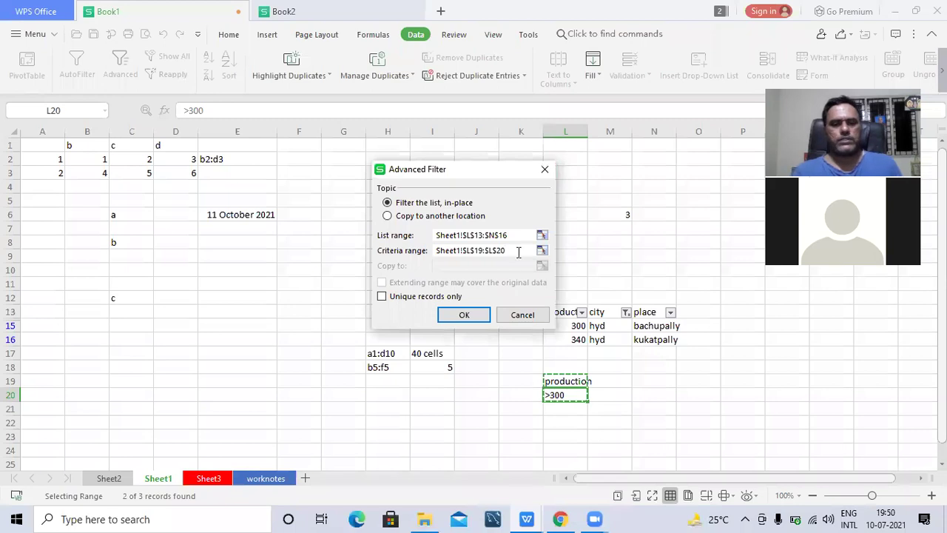
{"action": "left_click", "coordinate": [464, 315]}
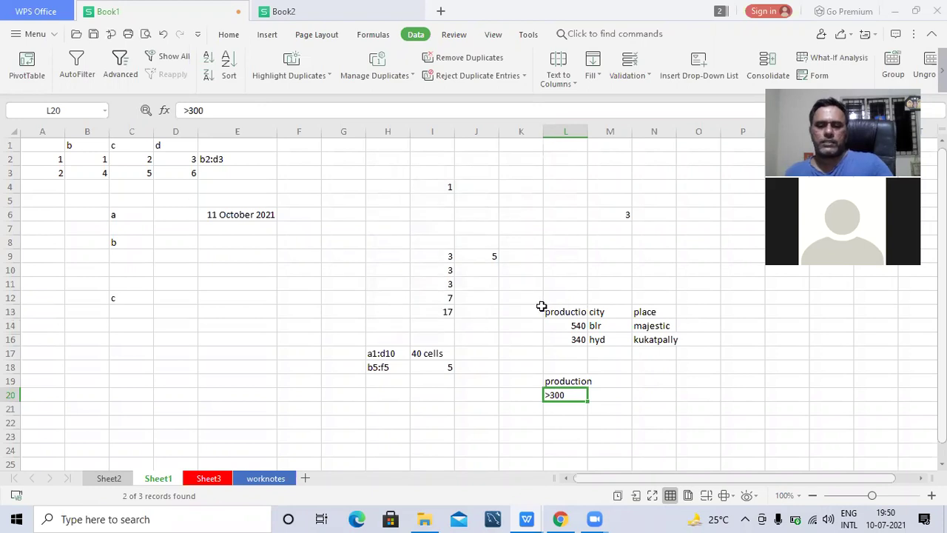
- Undo the advanced filter and reselect all values in the city column's filter
{"action": "left_click", "coordinate": [556, 327]}
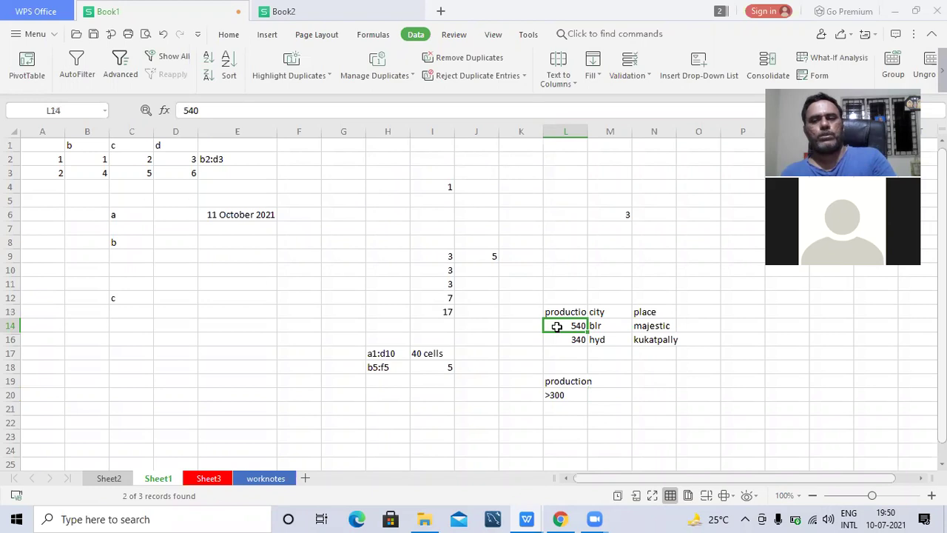
{"action": "key", "text": "ctrl+z"}
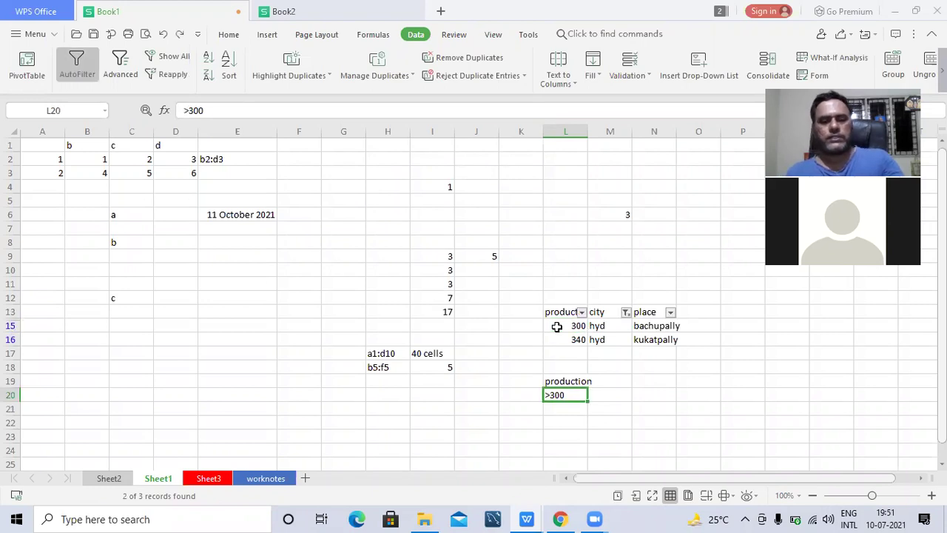
{"action": "left_click", "coordinate": [626, 312]}
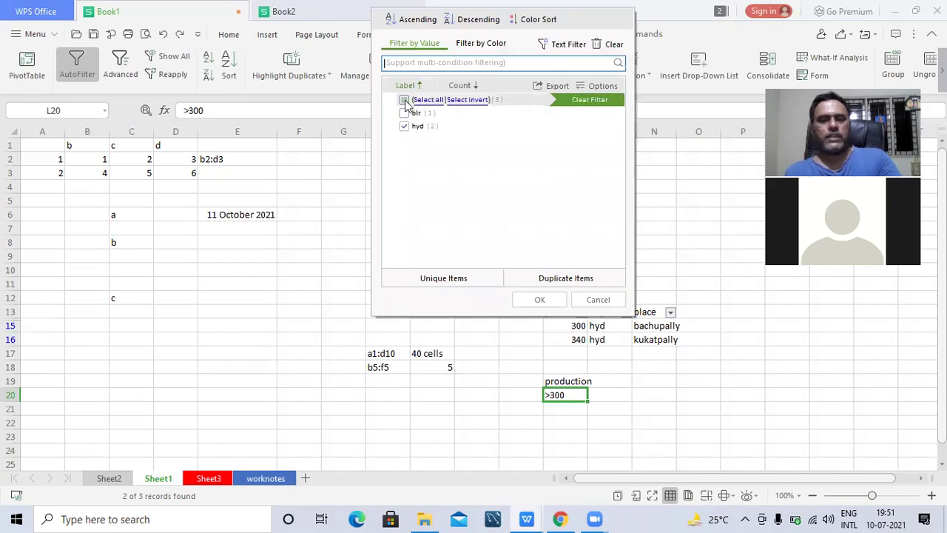
{"action": "left_click", "coordinate": [405, 100]}
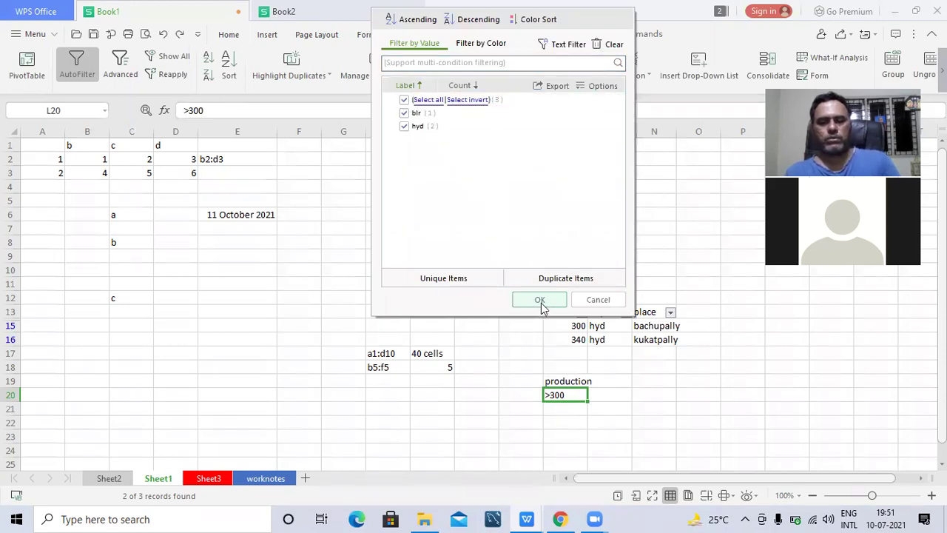
{"action": "left_click", "coordinate": [540, 299]}
- Change the production criterion in cell L20 to >400
{"action": "left_click", "coordinate": [579, 339]}
{"action": "left_click", "coordinate": [579, 325]}
{"action": "left_click", "coordinate": [575, 353]}
{"action": "left_click", "coordinate": [564, 412]}
{"action": "double_click", "coordinate": [575, 409]}
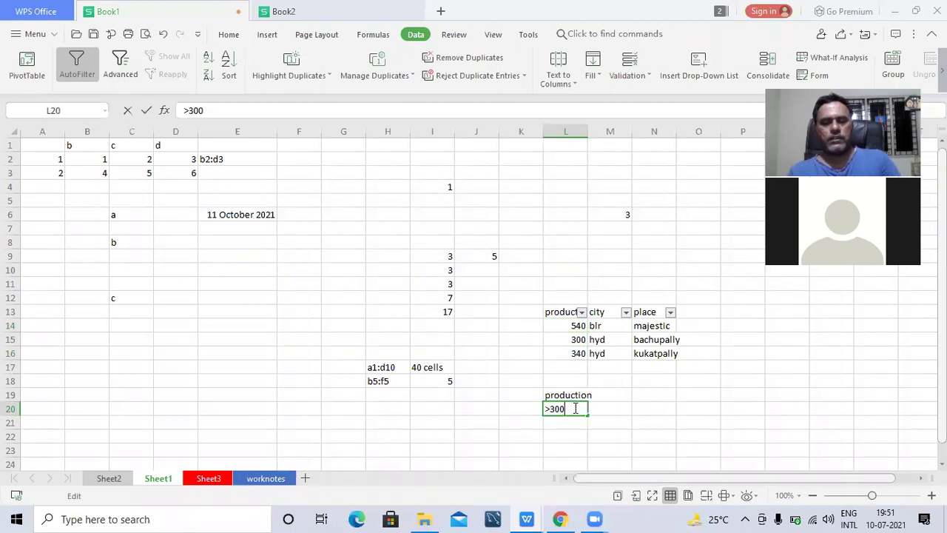
{"action": "key", "text": "BackSpace"}
{"action": "key", "text": "BackSpace"}
{"action": "key", "text": "BackSpace"}
{"action": "type", "text": "400"}
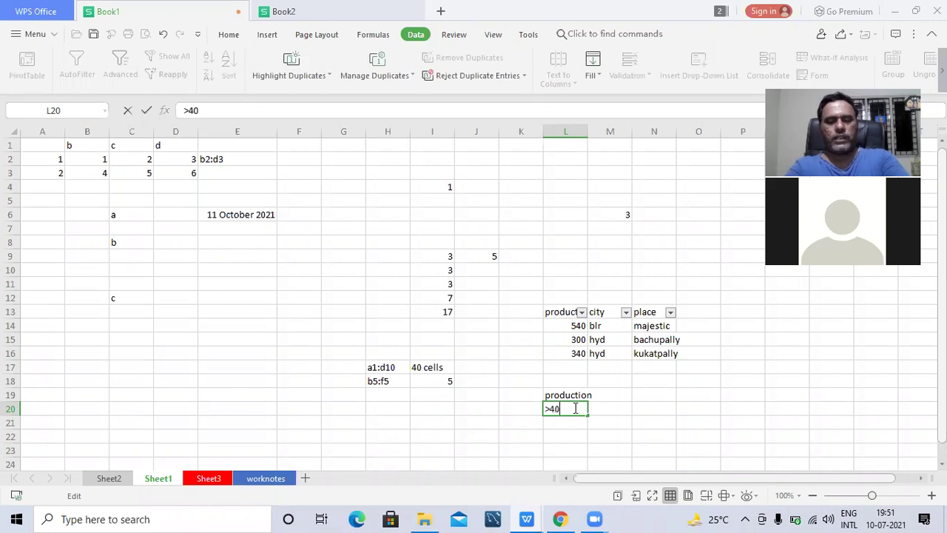
{"action": "left_click", "coordinate": [604, 413]}
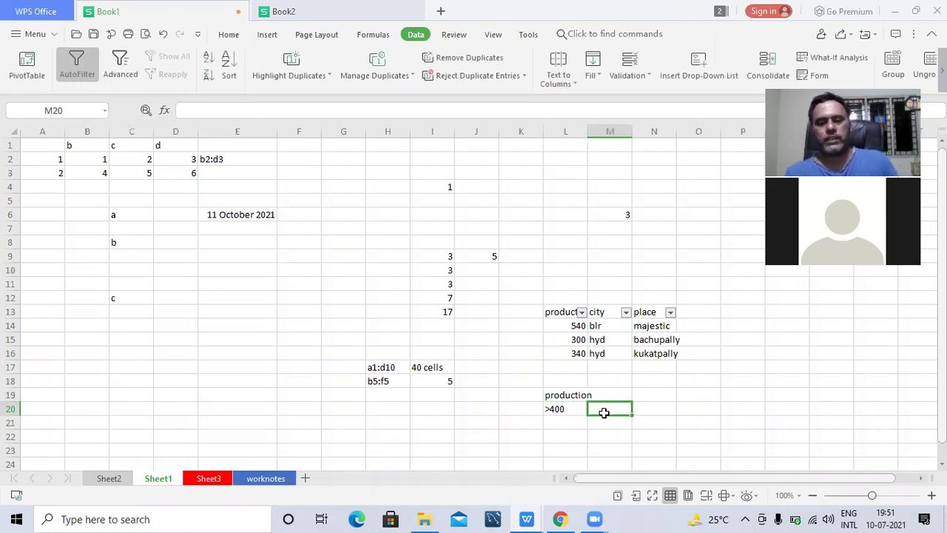
- Apply an in-place Advanced Filter to the table L13:N16 using the >400 production criterion in L19:L20
{"action": "left_click", "coordinate": [572, 353]}
{"action": "left_click", "coordinate": [582, 340]}
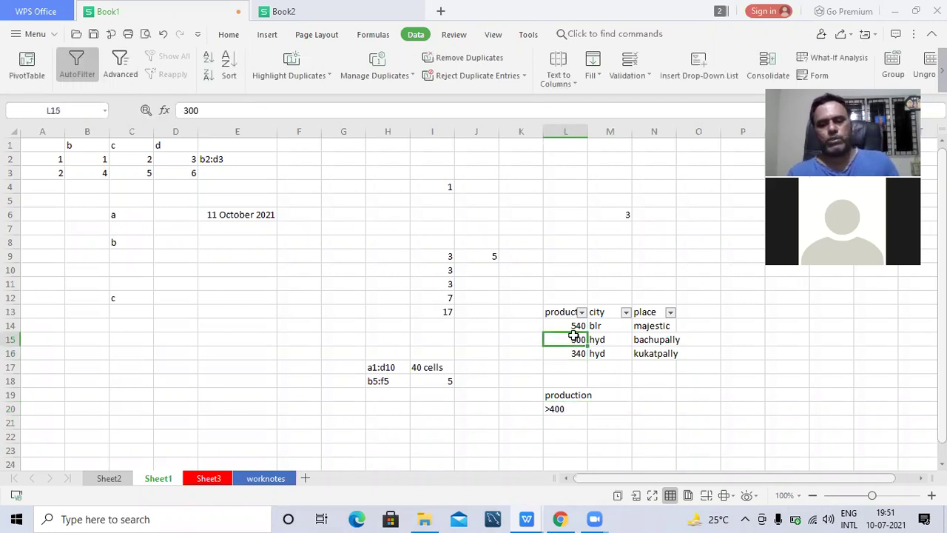
{"action": "left_click", "coordinate": [127, 65]}
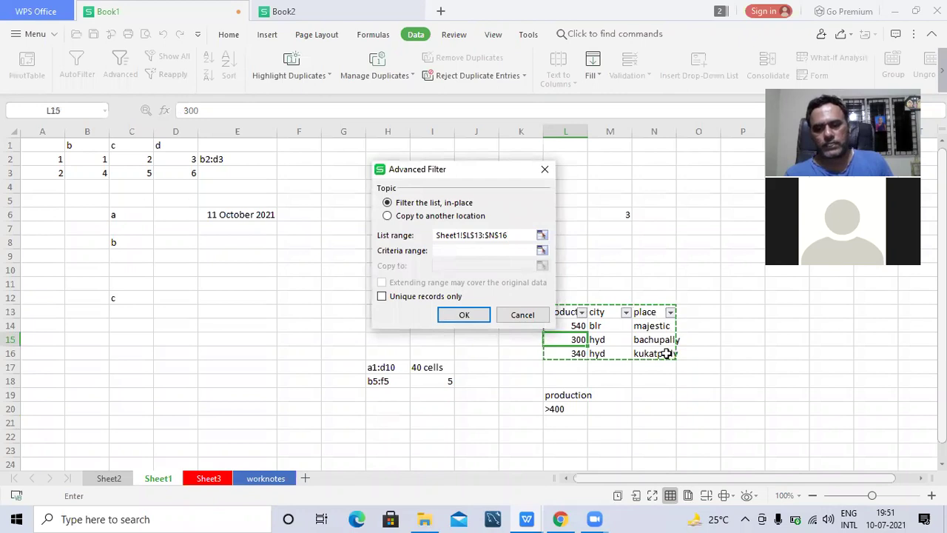
{"action": "left_click", "coordinate": [488, 250]}
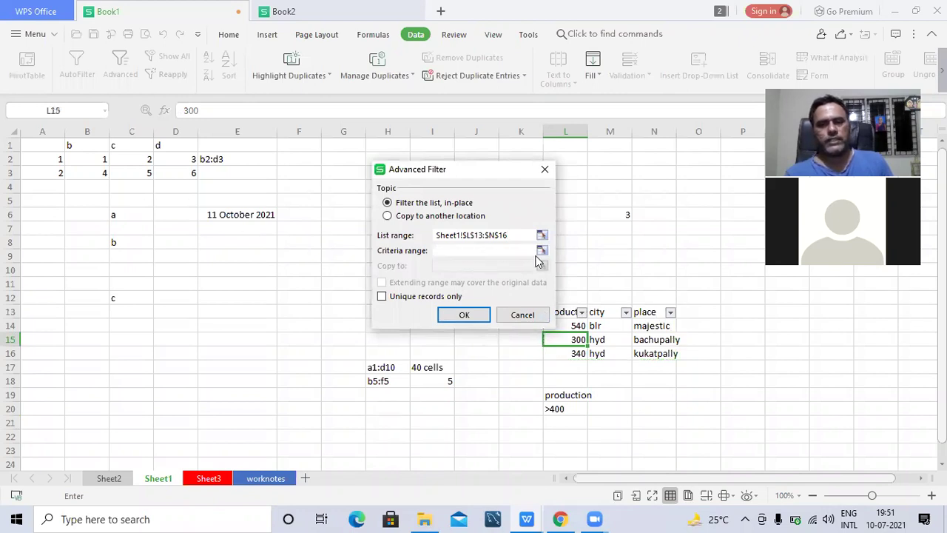
{"action": "left_click", "coordinate": [543, 250]}
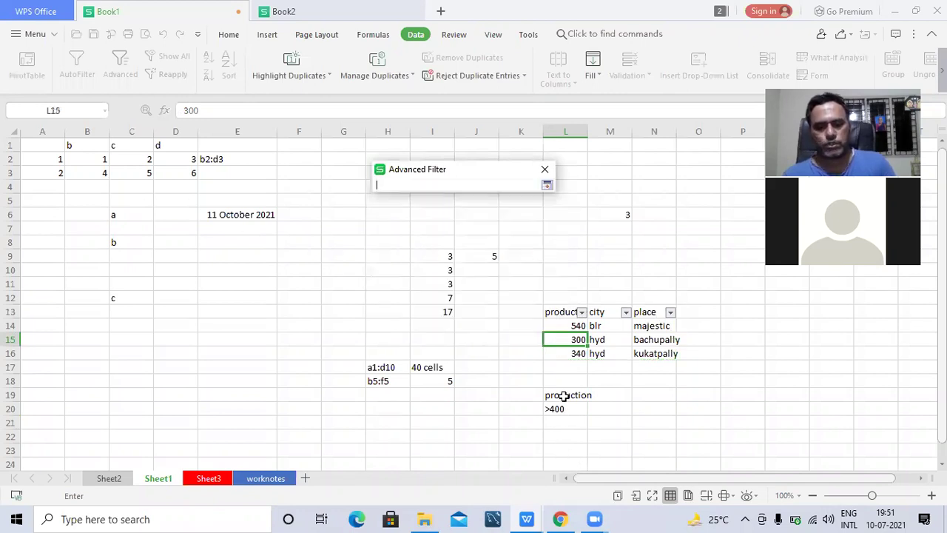
{"action": "left_click_drag", "start_coordinate": [567, 393], "coordinate": [563, 409]}
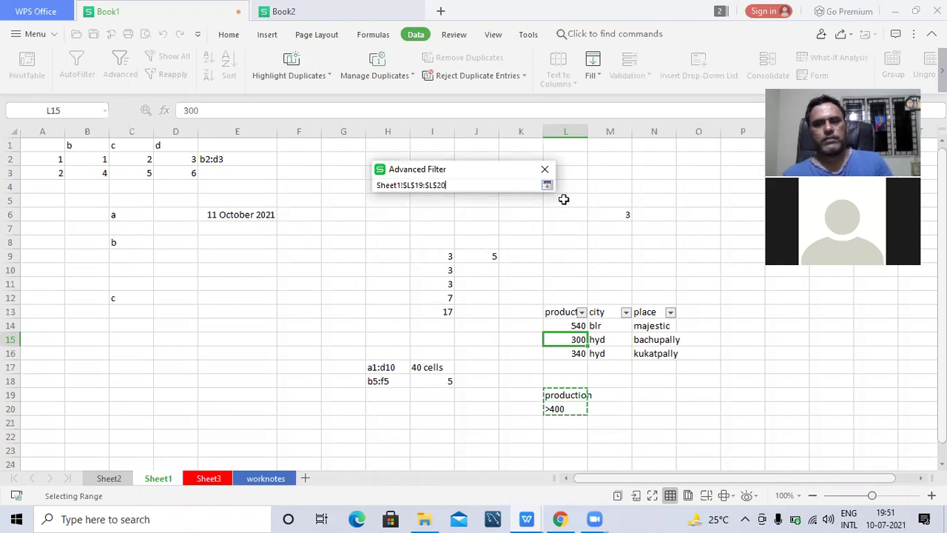
{"action": "left_click", "coordinate": [546, 186]}
{"action": "left_click", "coordinate": [478, 314]}
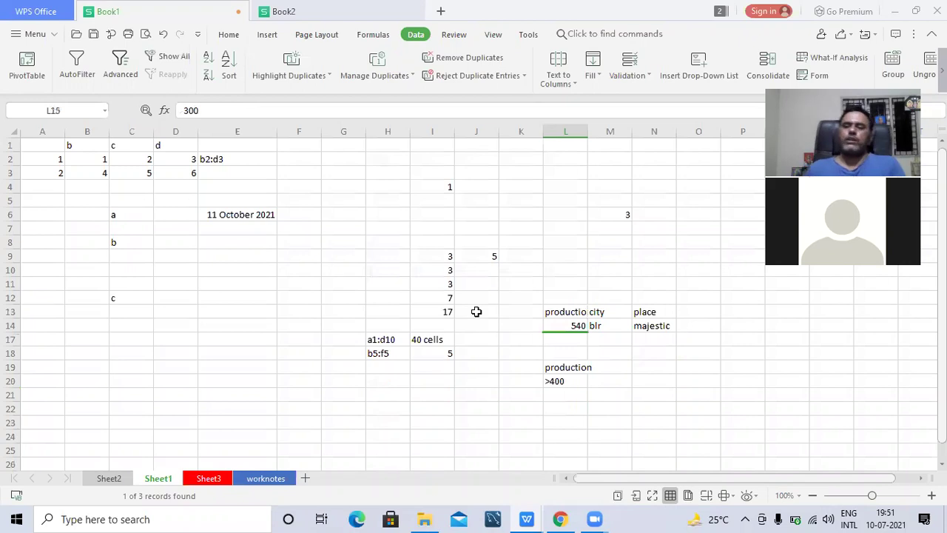